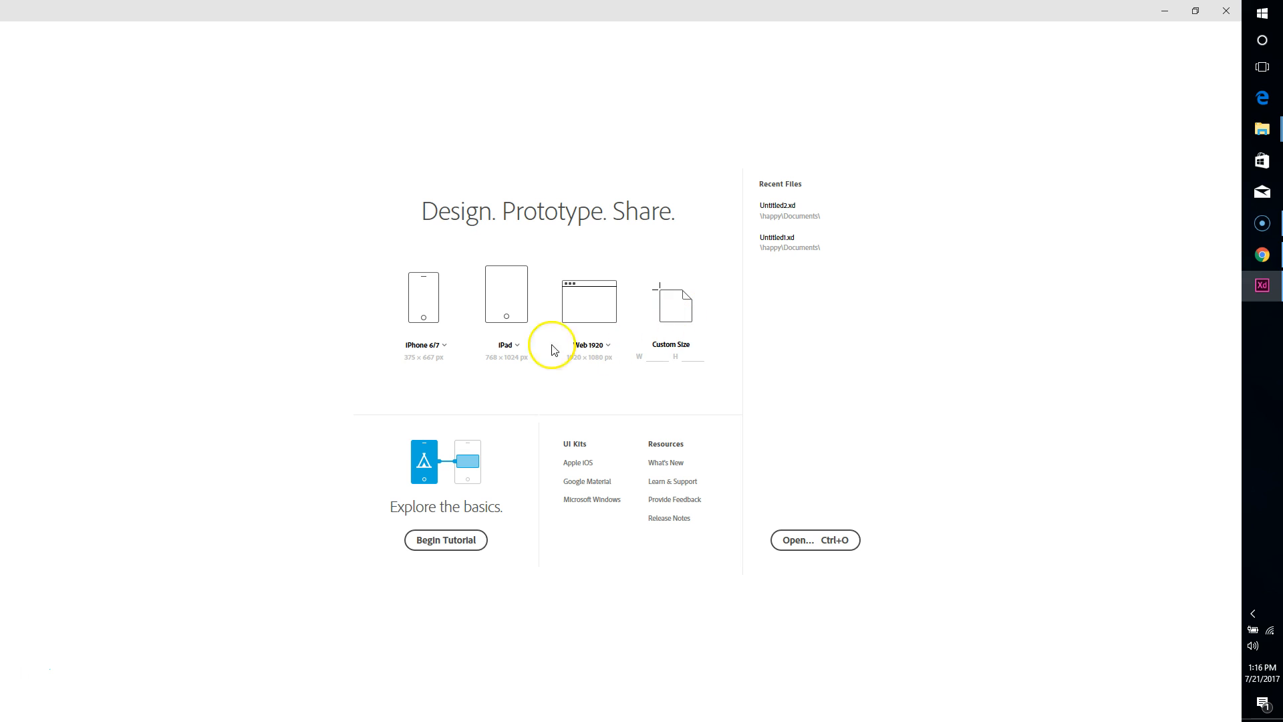
Create a new document with an iPad (768 x 1024) artboard and maximise its window.
left_click(518, 347)
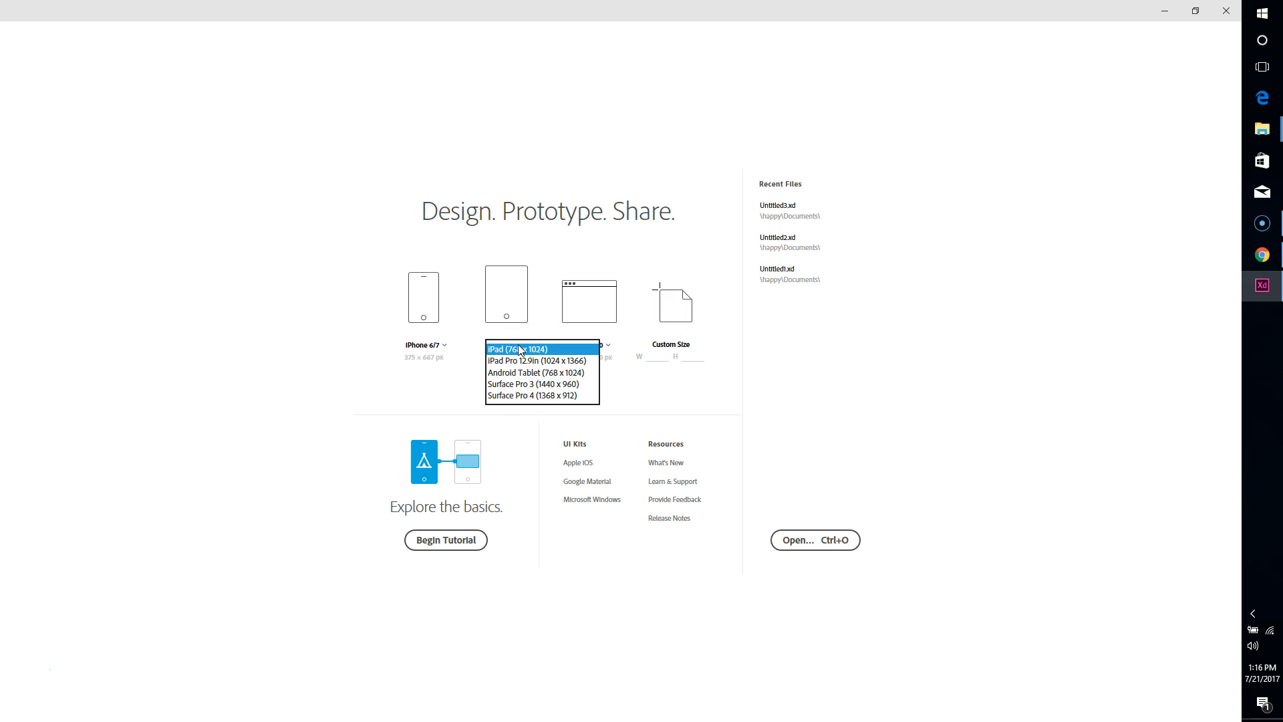
left_click(520, 348)
left_click(435, 345)
left_click(438, 347)
left_click(544, 292)
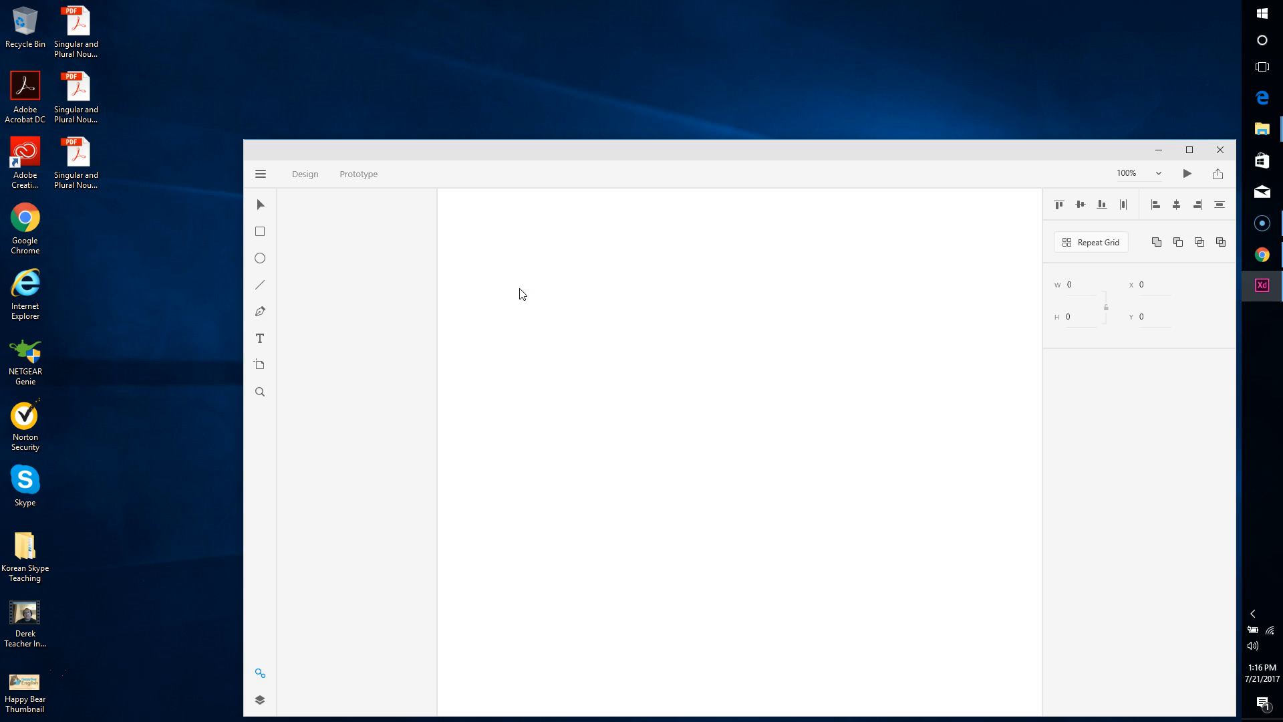
left_click(550, 230)
left_click(1189, 149)
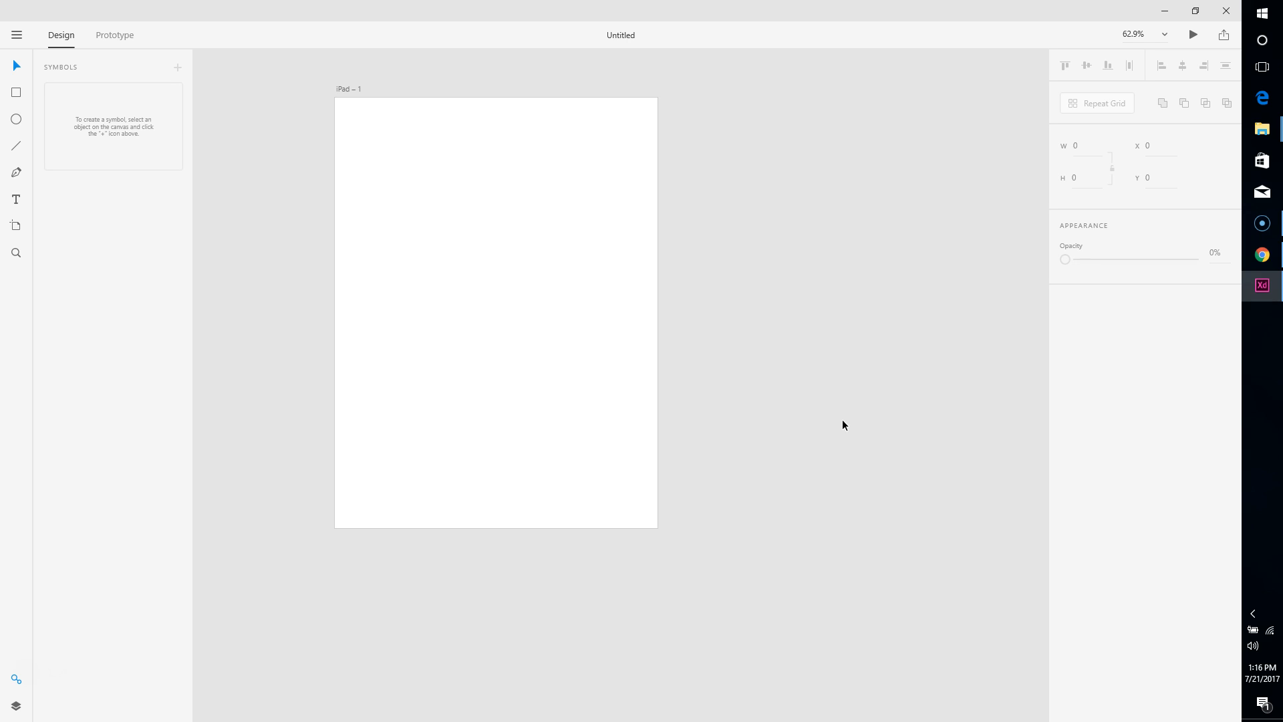
Add four more iPad artboards, three in a row beside the first one and one below it.
key("ctrl+minus")
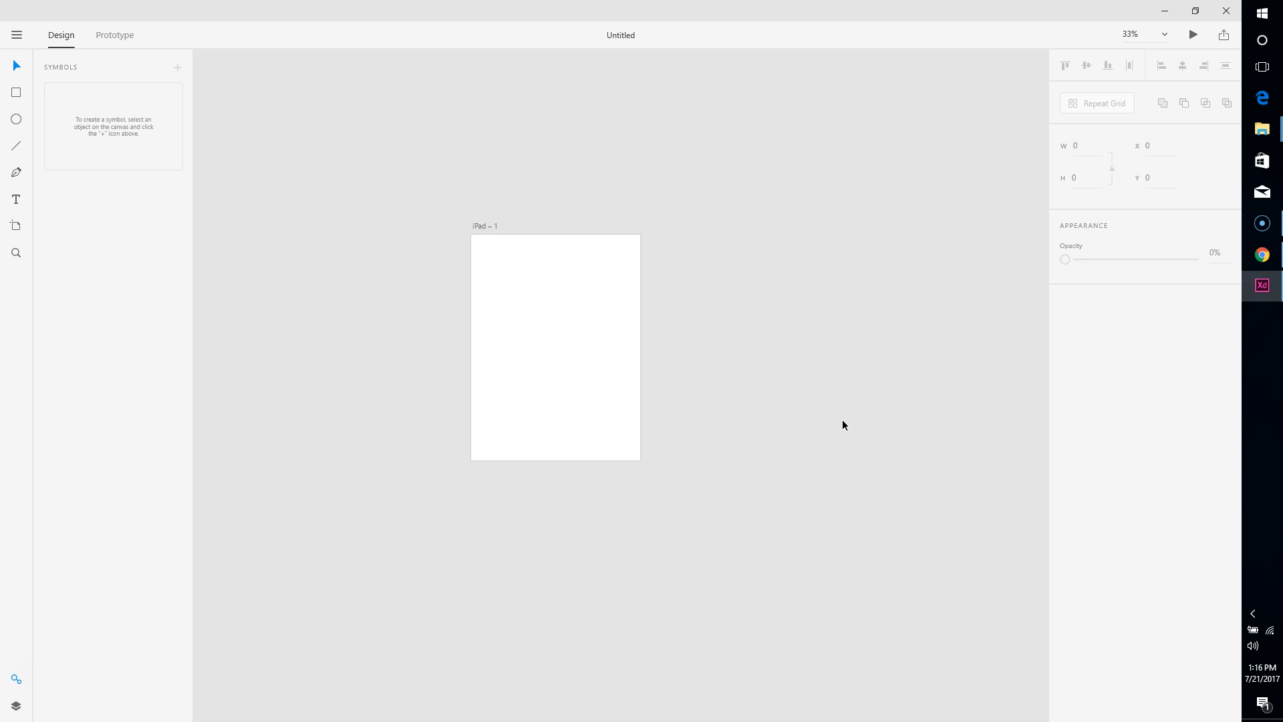
key("ctrl+plus")
key("ctrl+minus")
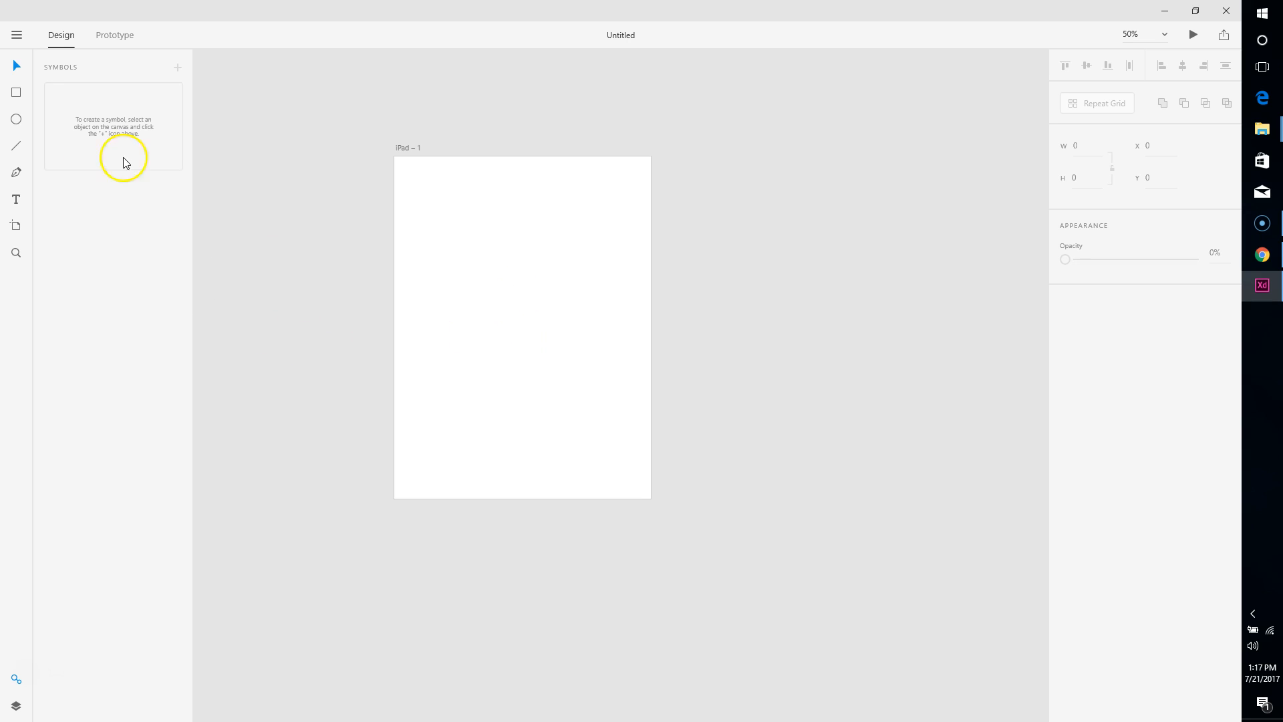
left_click(16, 226)
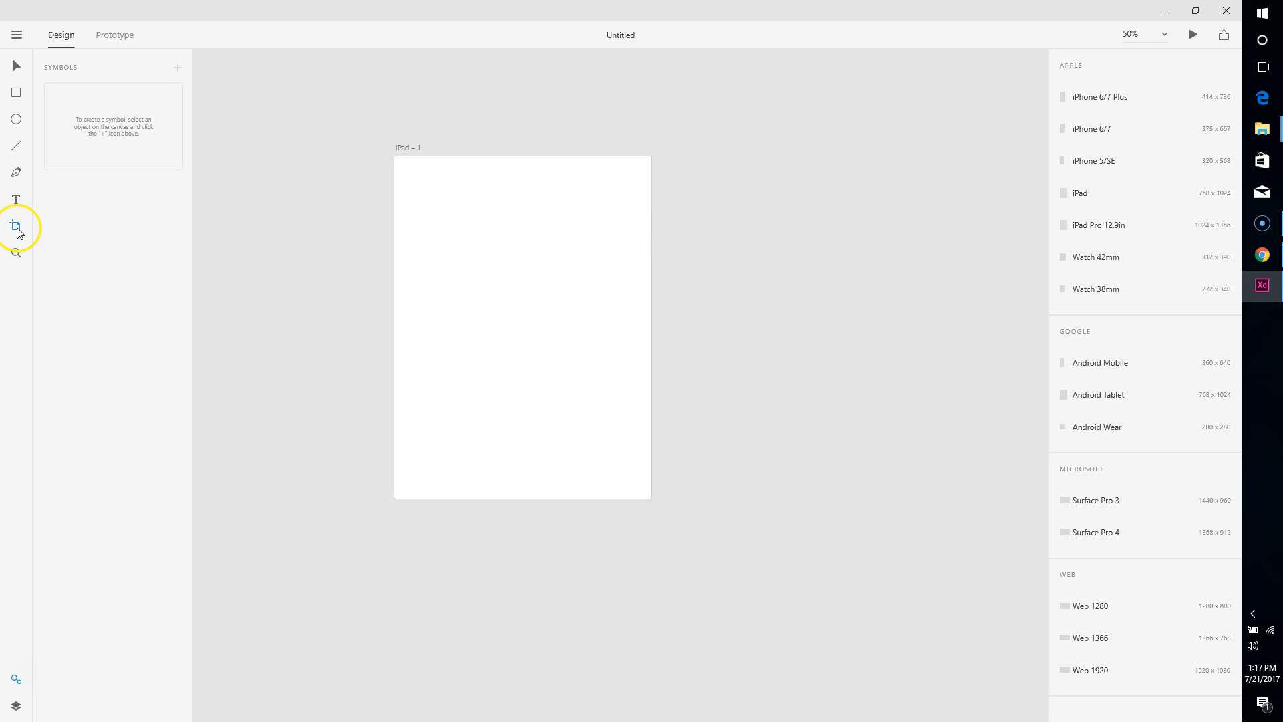
left_click(761, 157)
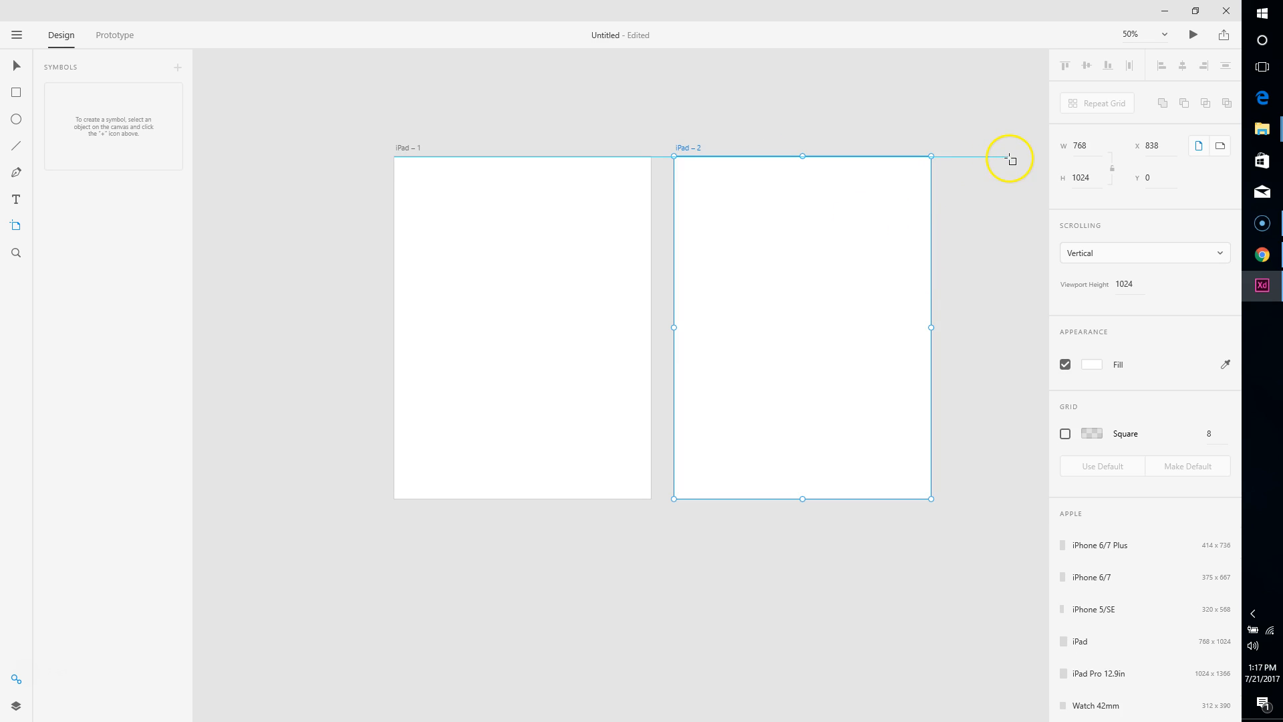
left_click(1011, 159)
left_click(846, 215)
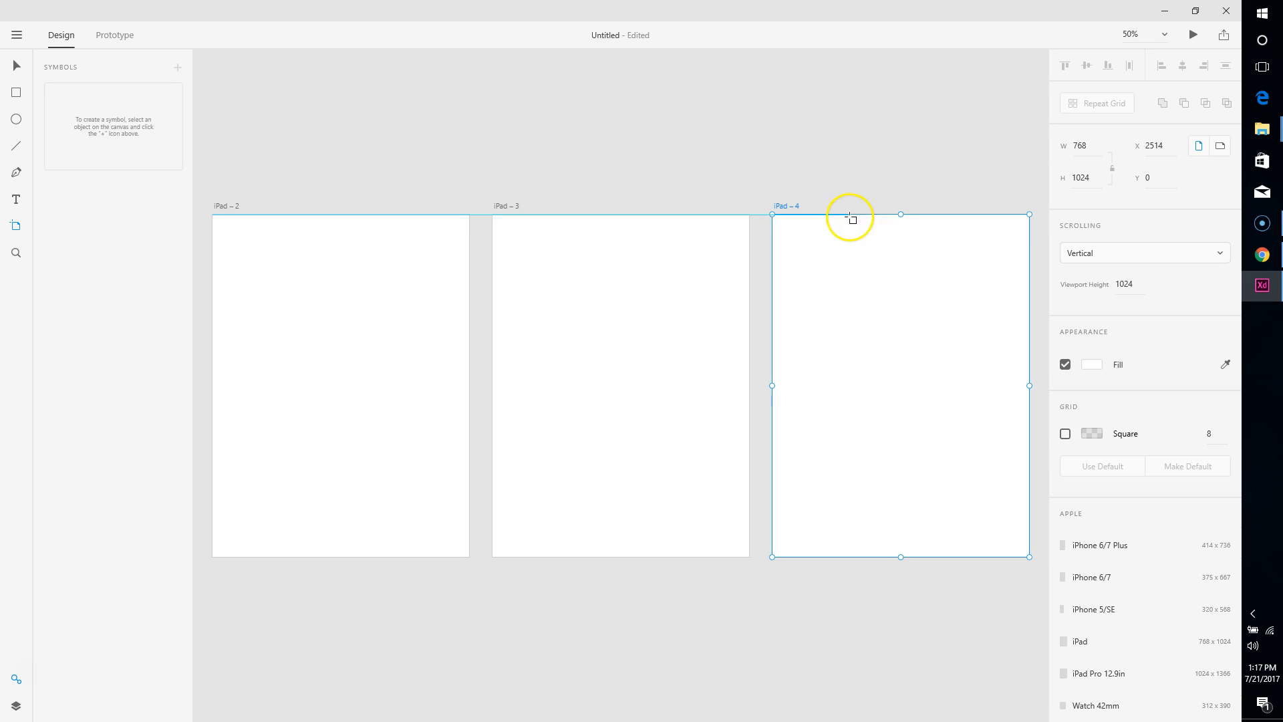
left_click(773, 625)
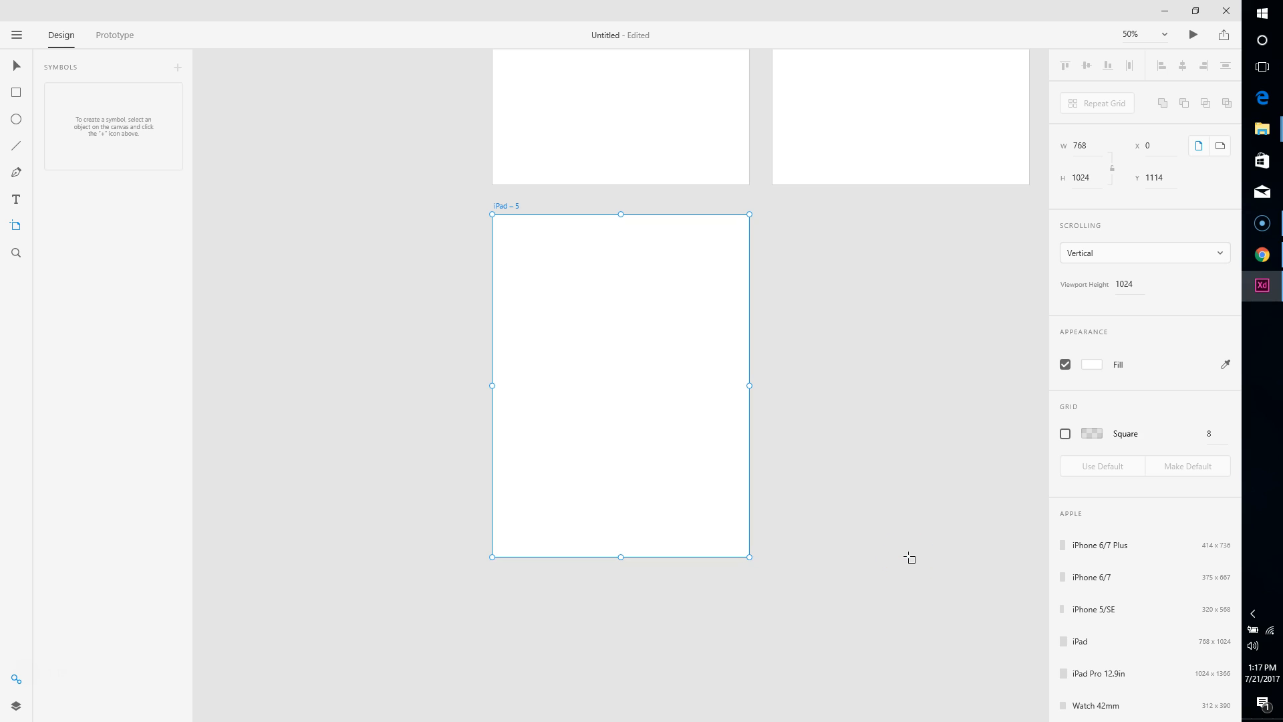
Rearrange the artboards so iPad – 3 and iPad – 4 stack below iPad – 2 and iPad – 5 sits beside iPad – 2.
key("ctrl+minus")
key("ctrl+minus")
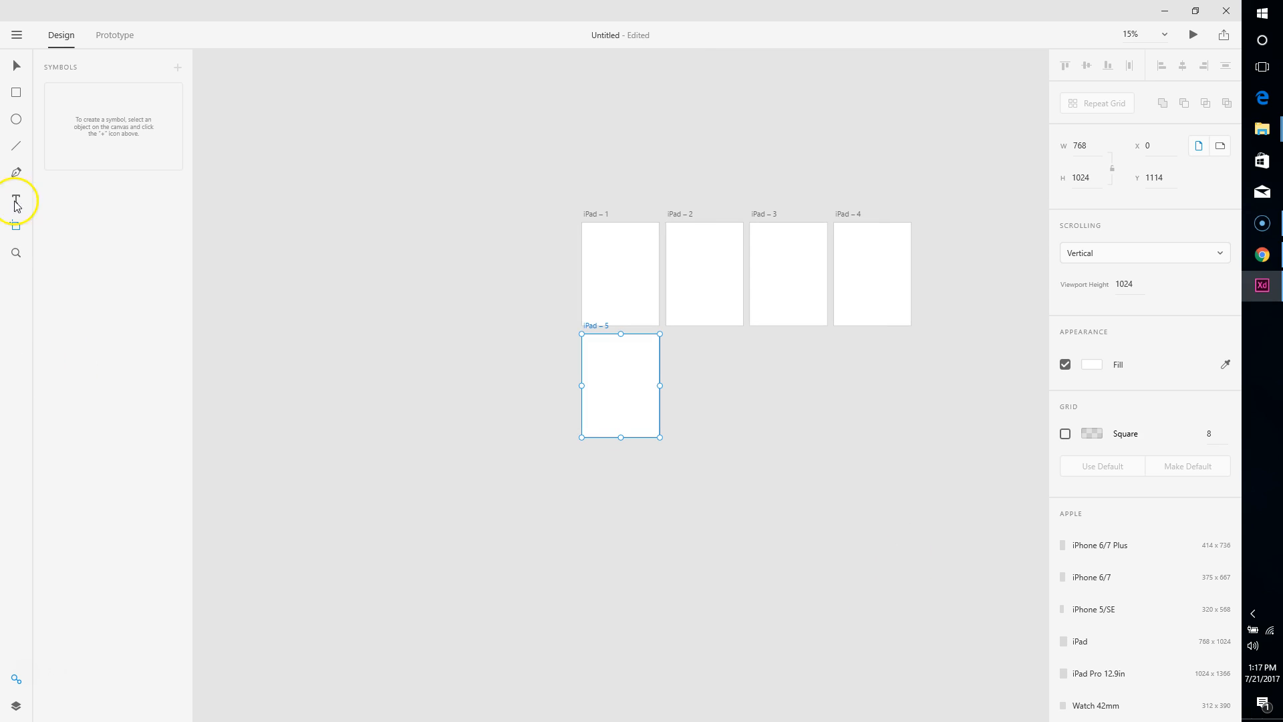
left_click(16, 65)
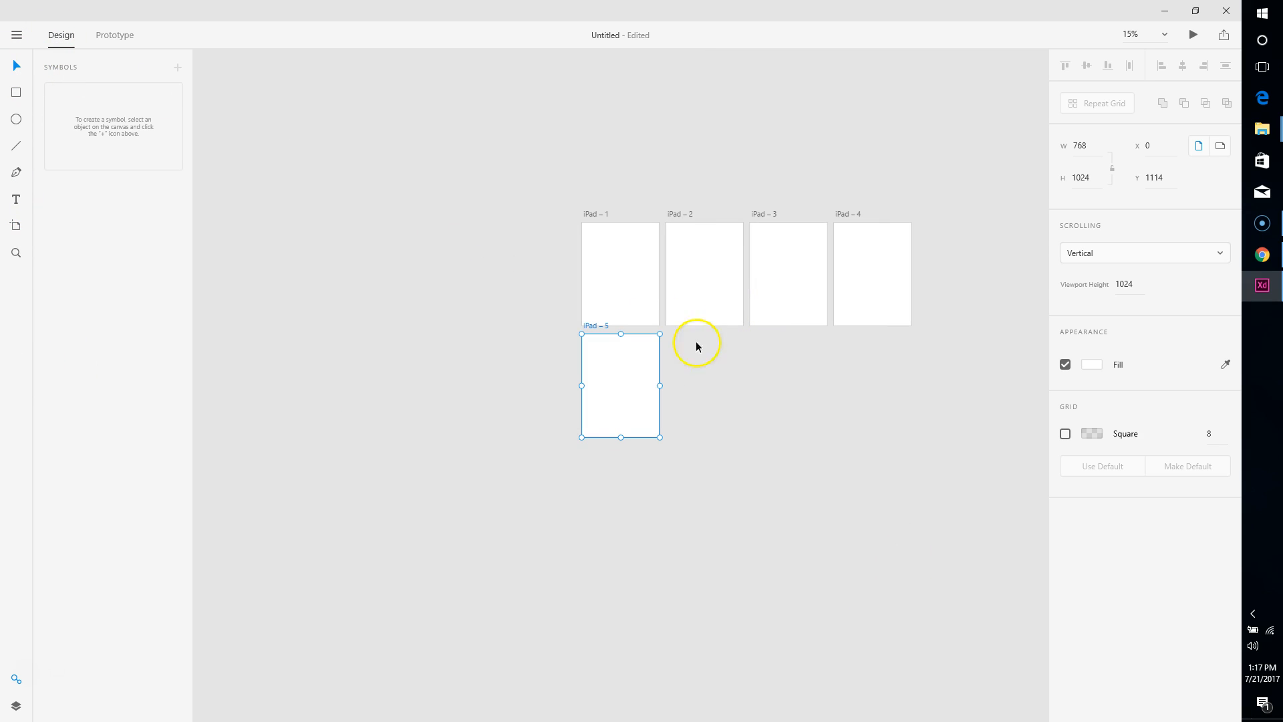
left_click_drag(620, 366, 867, 498)
left_click_drag(779, 264, 700, 382)
left_click_drag(872, 260, 704, 498)
left_click_drag(859, 510, 789, 270)
left_click(941, 346)
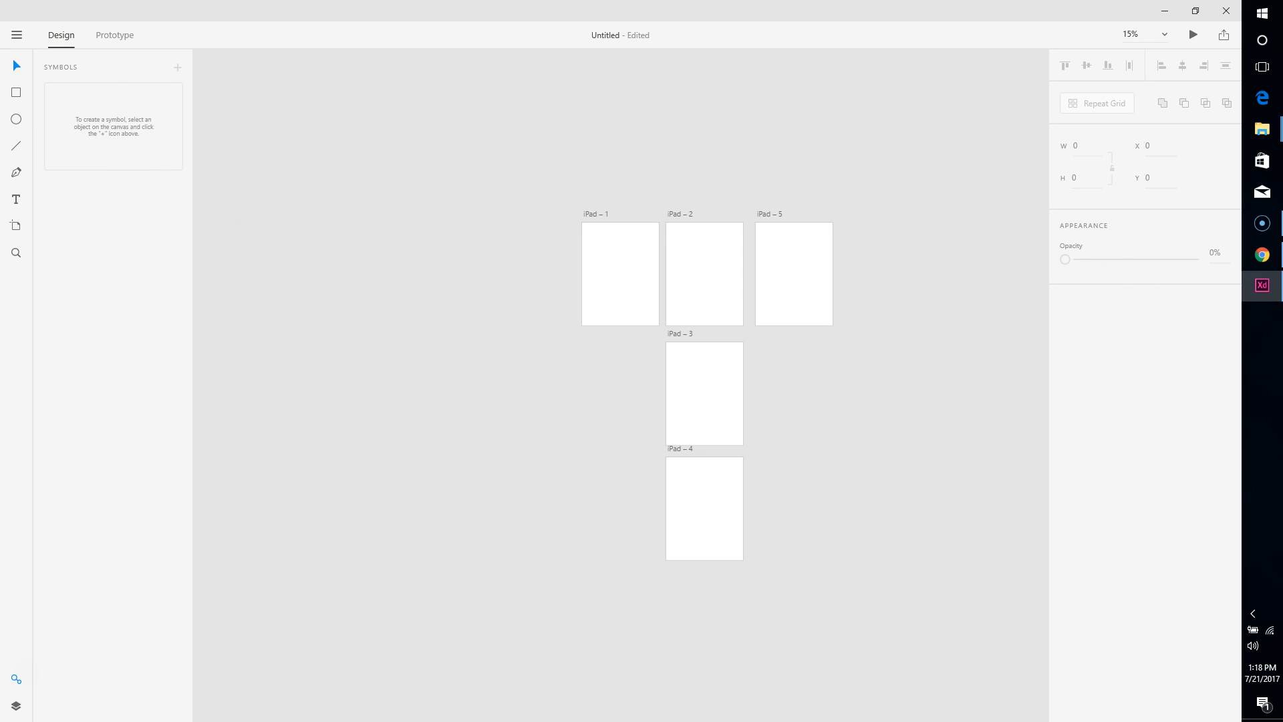
Import the cloudy sky image, scale it to about 1536 x 1024.5, and position it as the iPad – 1 background.
left_click_drag(825, 372, 614, 278)
left_click_drag(629, 274, 631, 279)
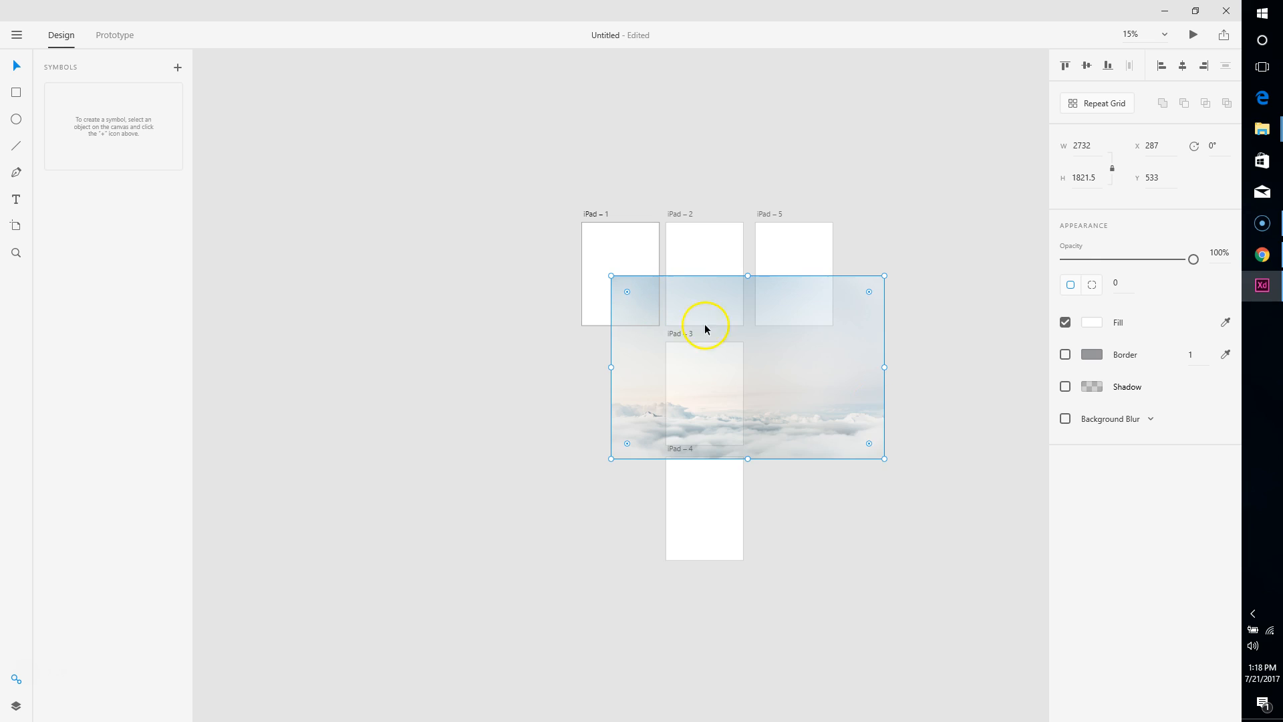
left_click_drag(885, 460, 758, 398)
left_click_drag(730, 323, 633, 272)
left_click_drag(512, 321, 510, 326)
left_click(607, 421)
left_click(612, 272)
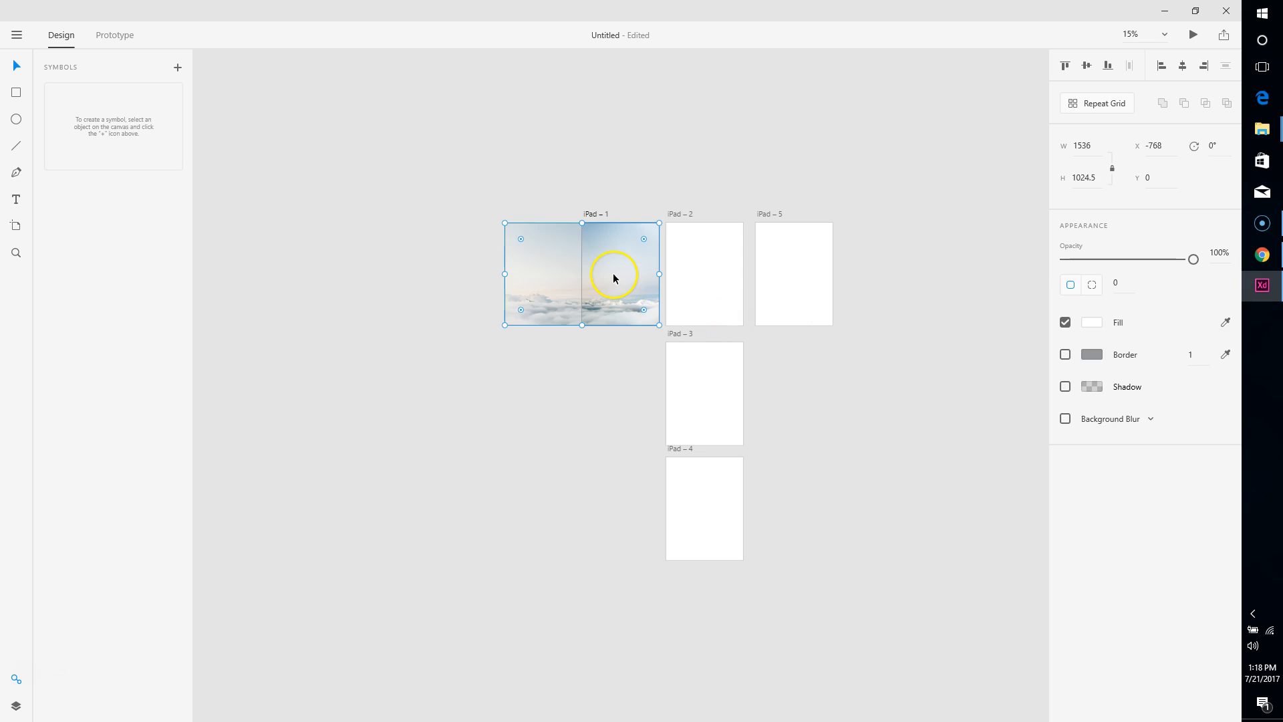
left_click(584, 404)
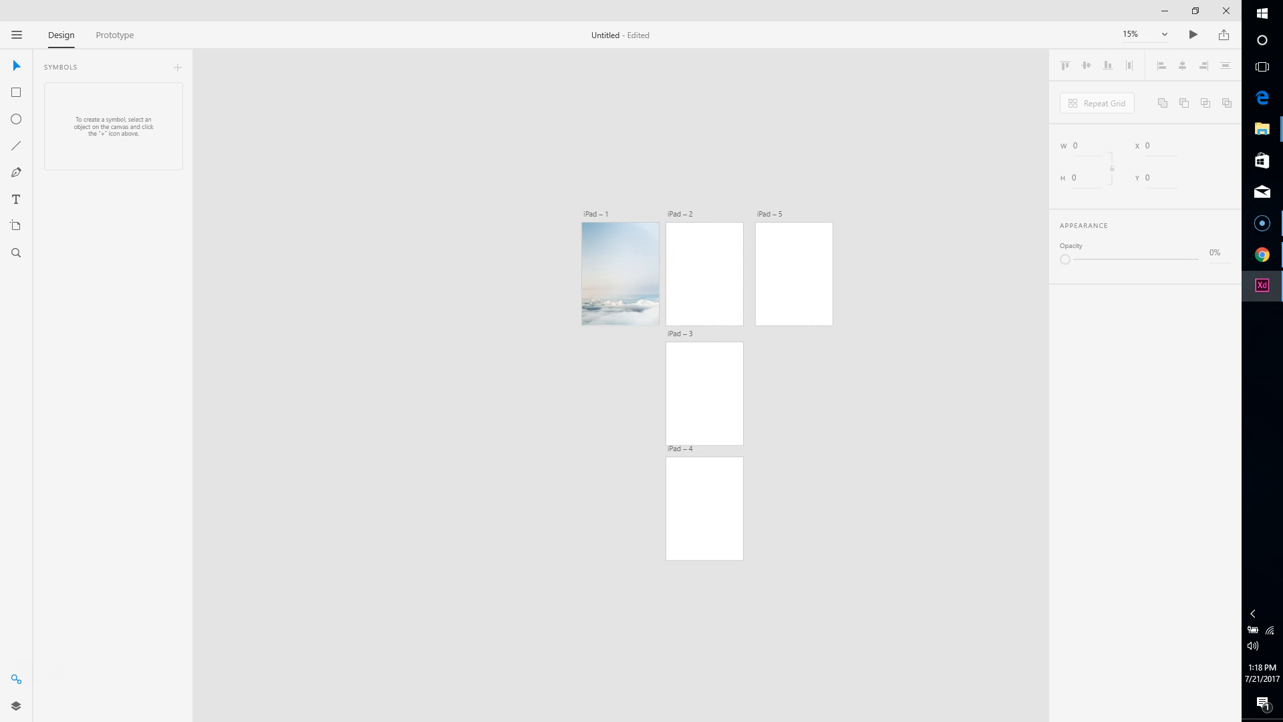
Import the Happy Bear English logo beside iPad – 1 and place a second copy on the empty canvas above it.
left_click_drag(695, 275, 433, 200)
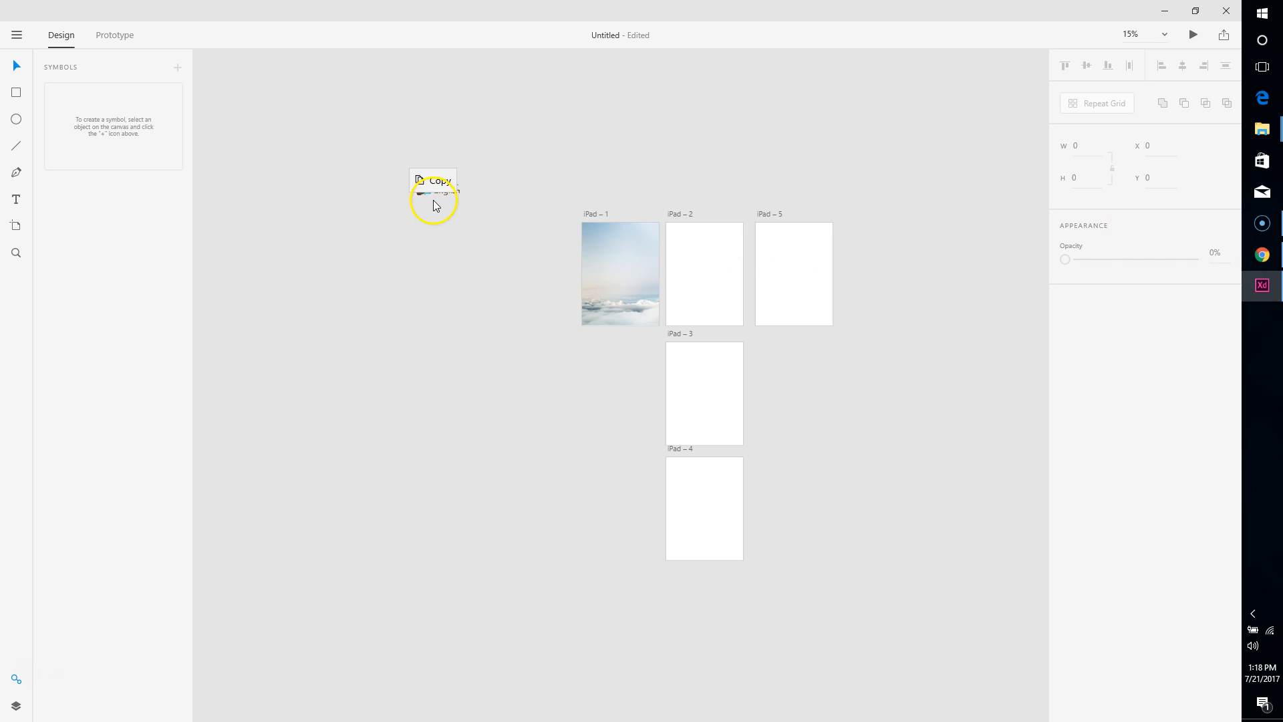
left_click(627, 284)
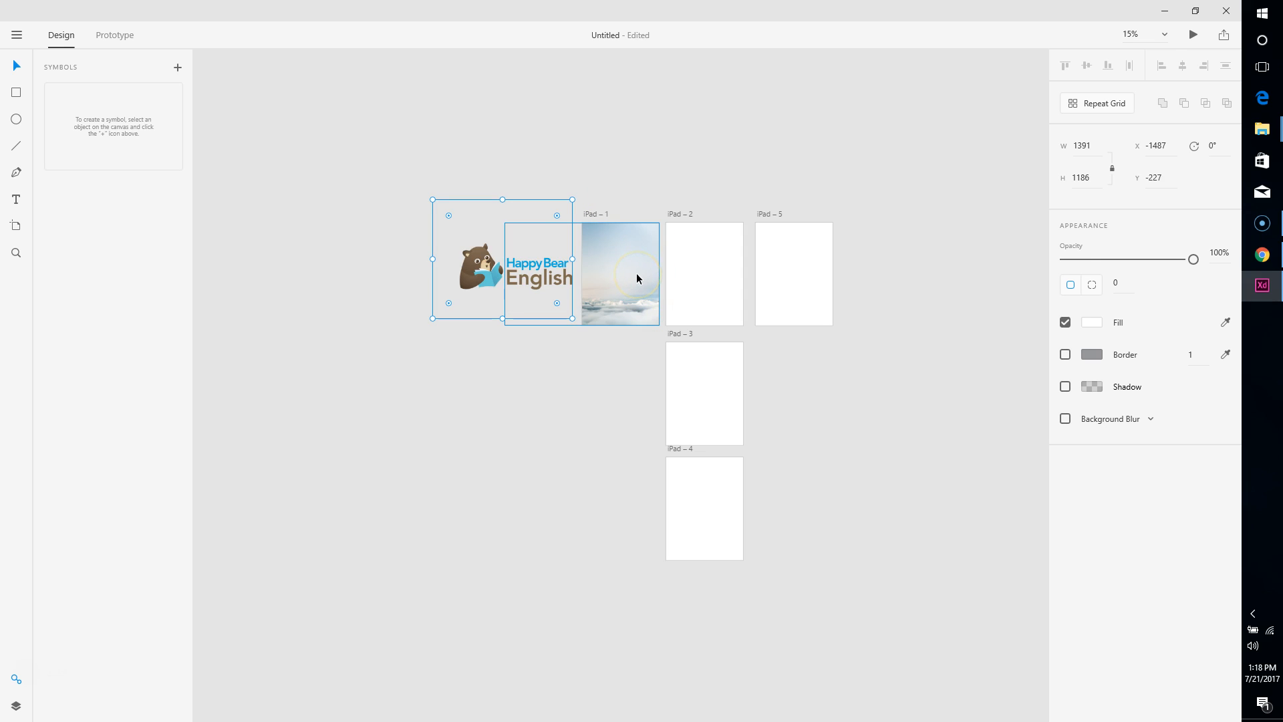
left_click(707, 272)
key("ctrl+v")
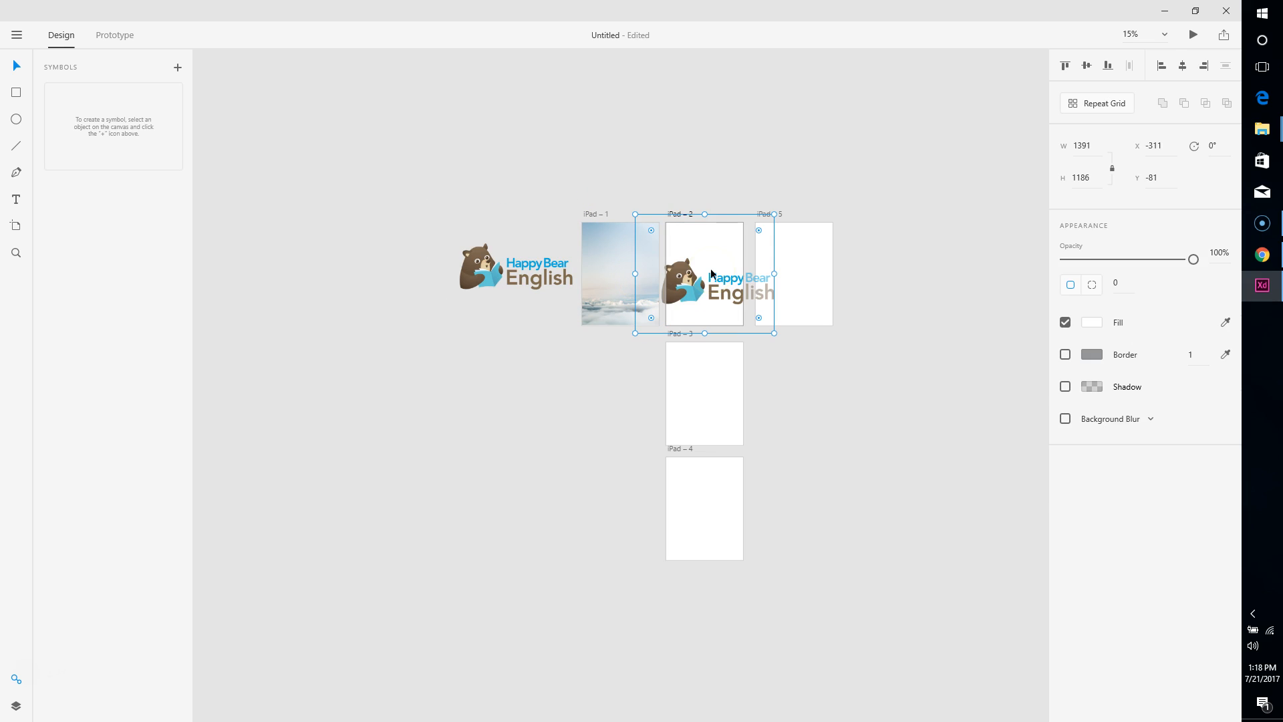
left_click_drag(773, 282, 438, 175)
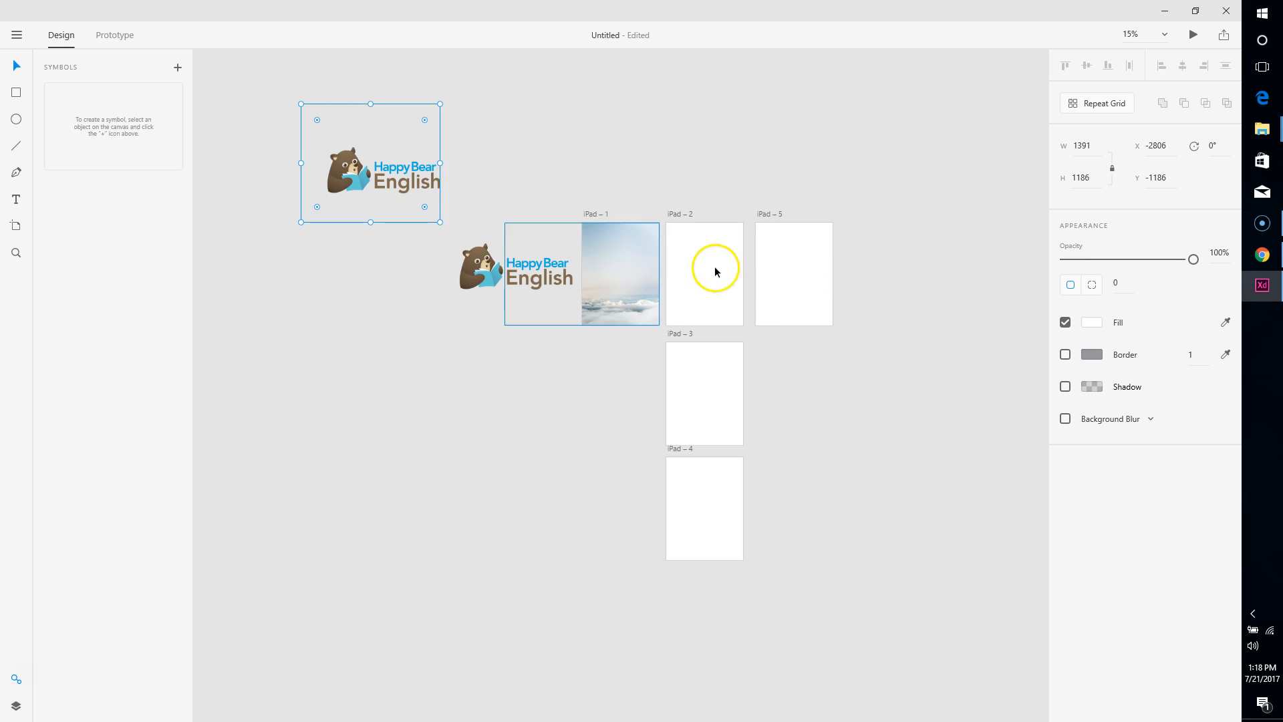
Copy the sky image from iPad – 1 and paste it onto iPad – 2 and iPad – 5.
left_click(625, 262)
double_click(624, 255)
right_click(624, 255)
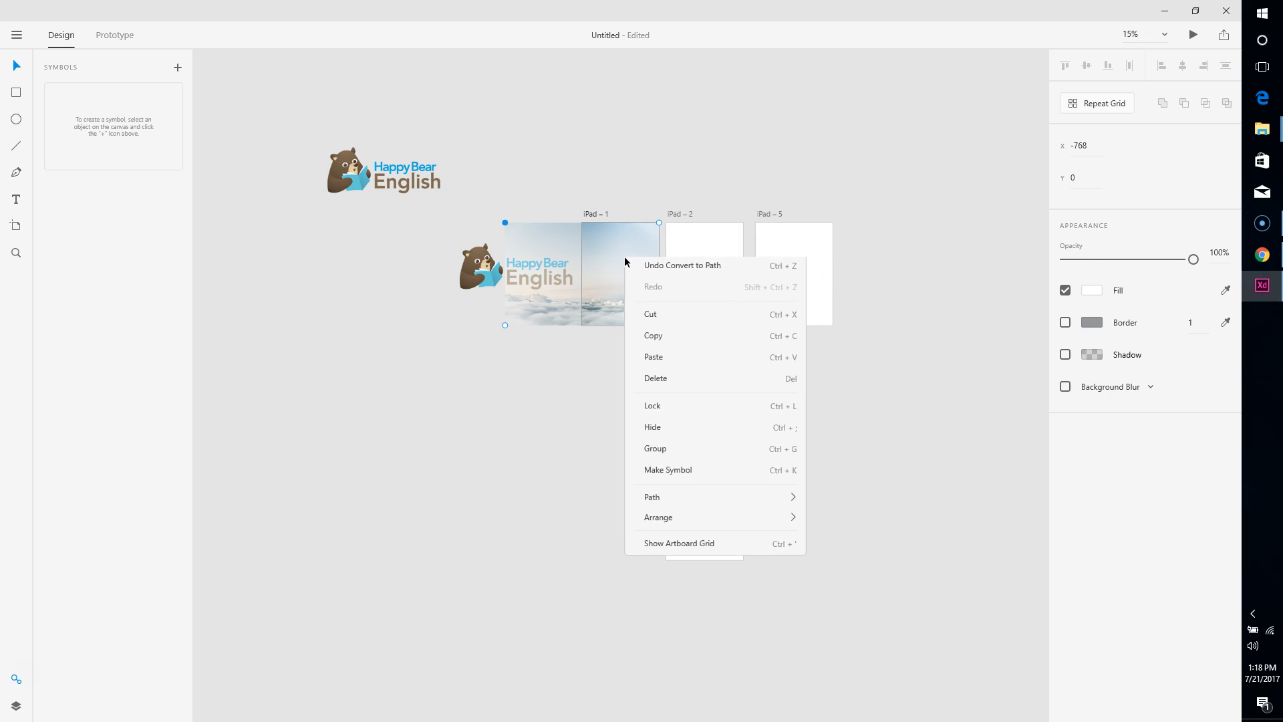
left_click(660, 345)
left_click(714, 274)
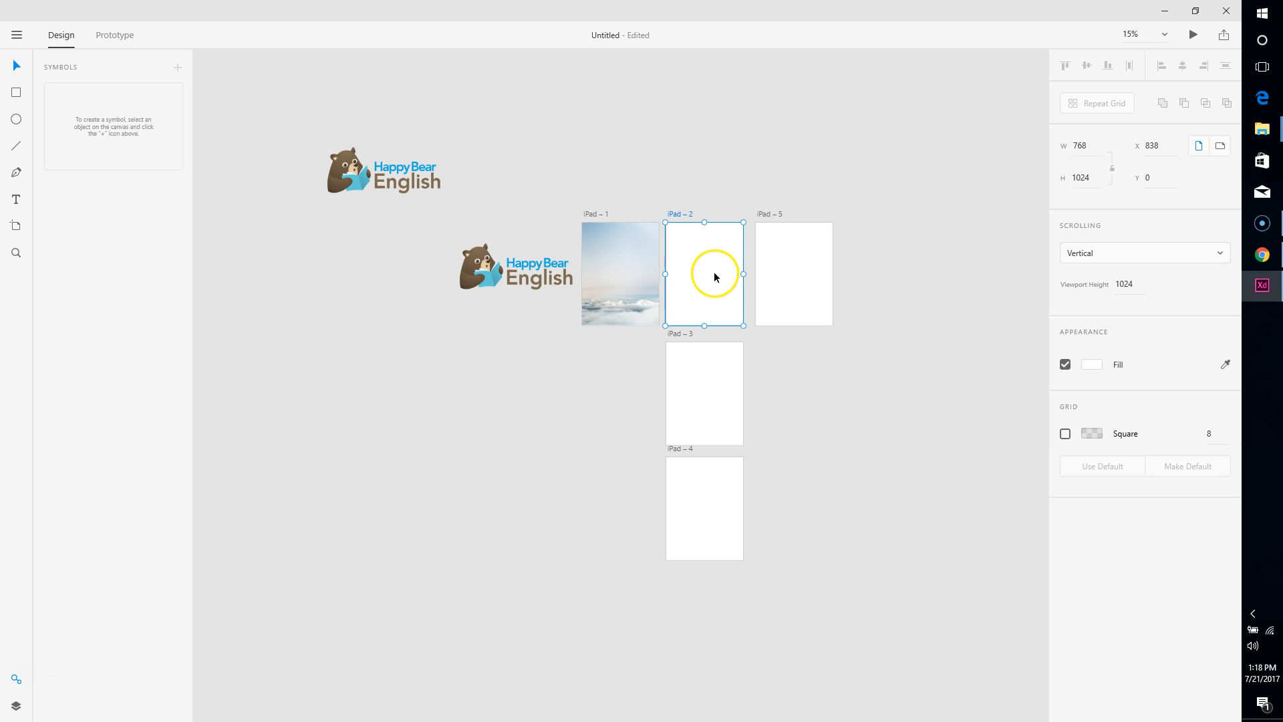
key("ctrl+v")
left_click(808, 275)
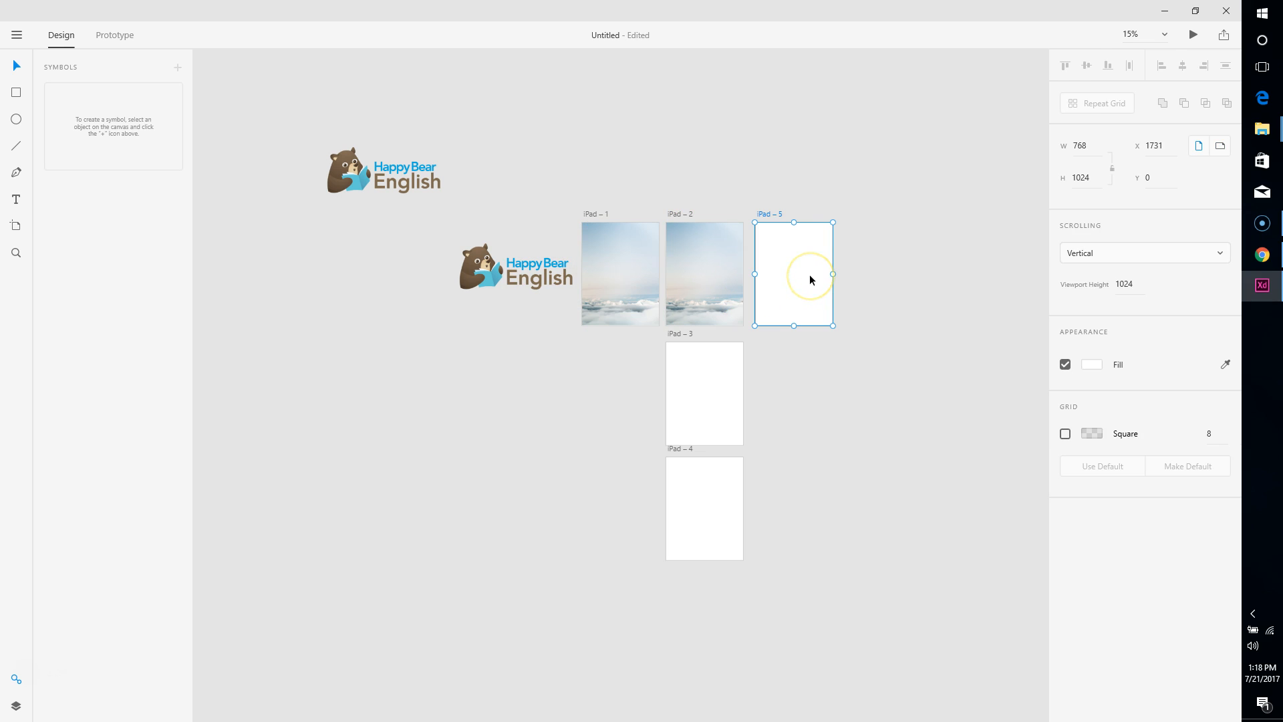
key("ctrl+v")
left_click(839, 401)
Paste the sky image onto iPad – 3 and iPad – 4.
left_click(704, 384)
key("ctrl+v")
left_click(705, 496)
key("ctrl+v")
left_click(866, 476)
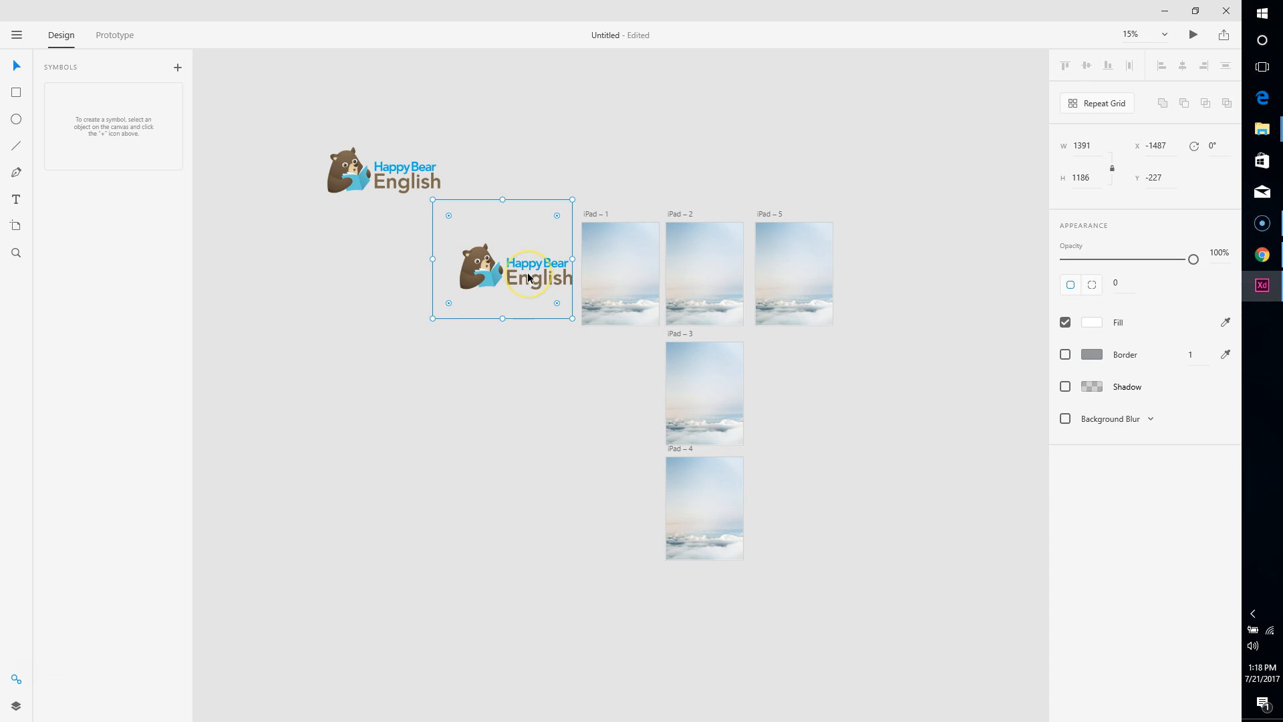
Remove the logo beside iPad – 1, then scale the remaining one to about 706 x 602 and place it across the top of iPad – 1.
key("ctrl+z")
left_click(397, 186)
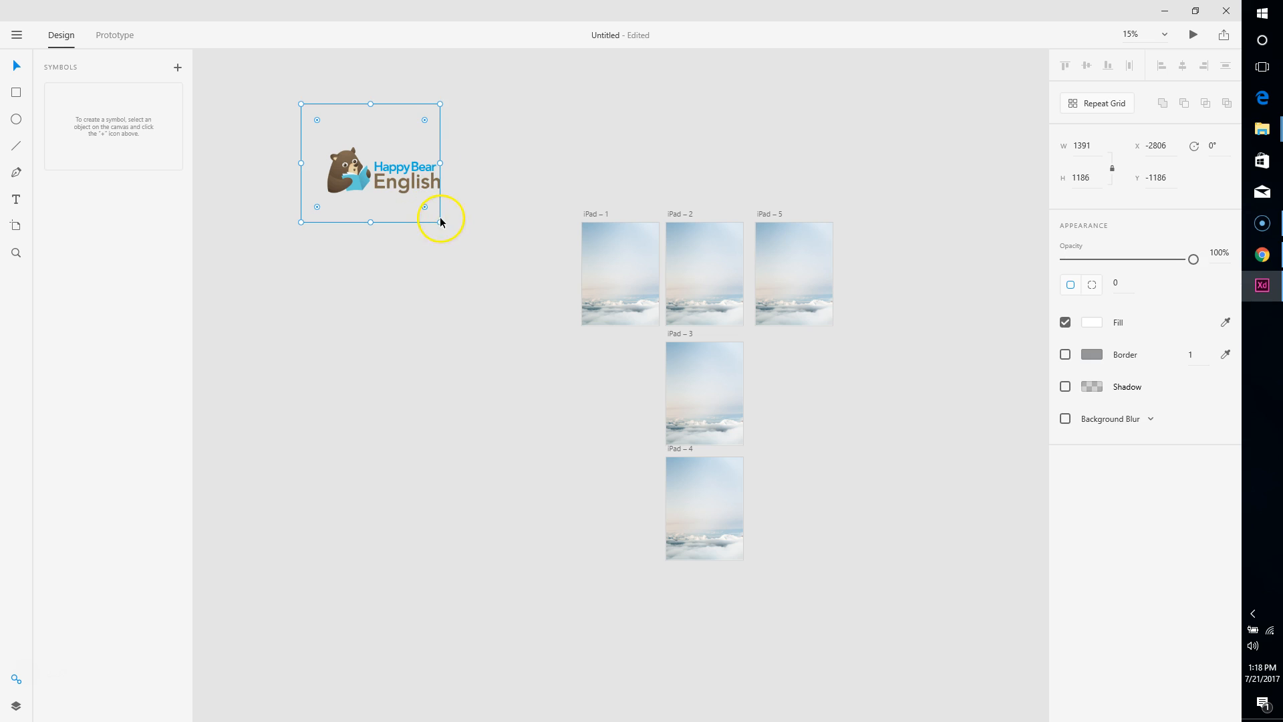
left_click_drag(440, 223, 620, 237)
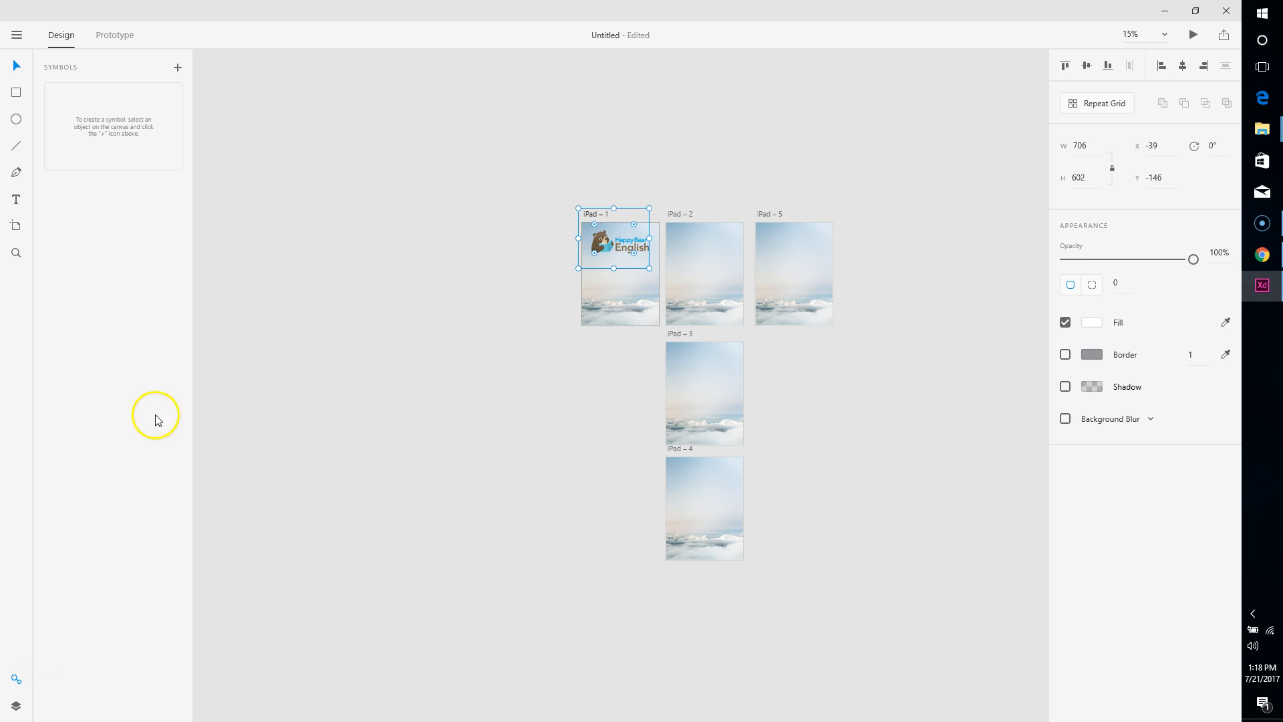
Draw a rectangle about 434 x 114 below the logo on iPad – 1 and move it to about X 167, Y 455.
left_click(16, 92)
left_click_drag(606, 282, 649, 292)
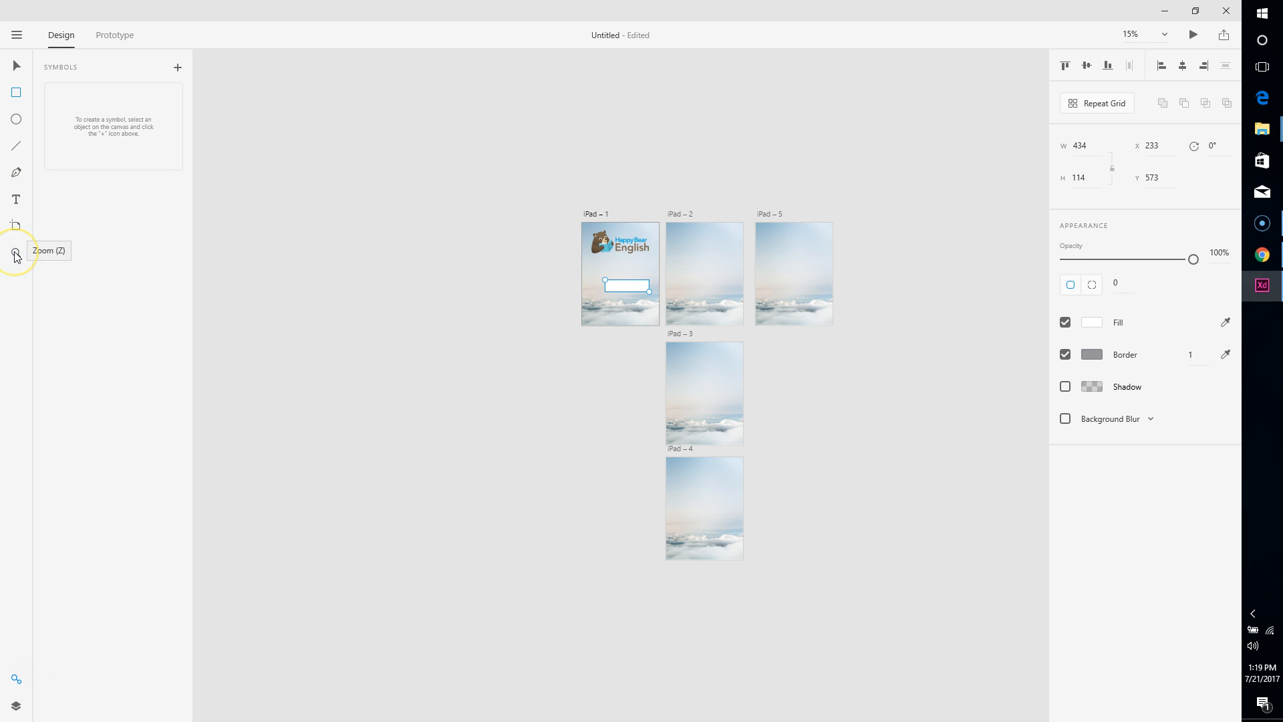
key("ctrl+equal")
key("ctrl+equal")
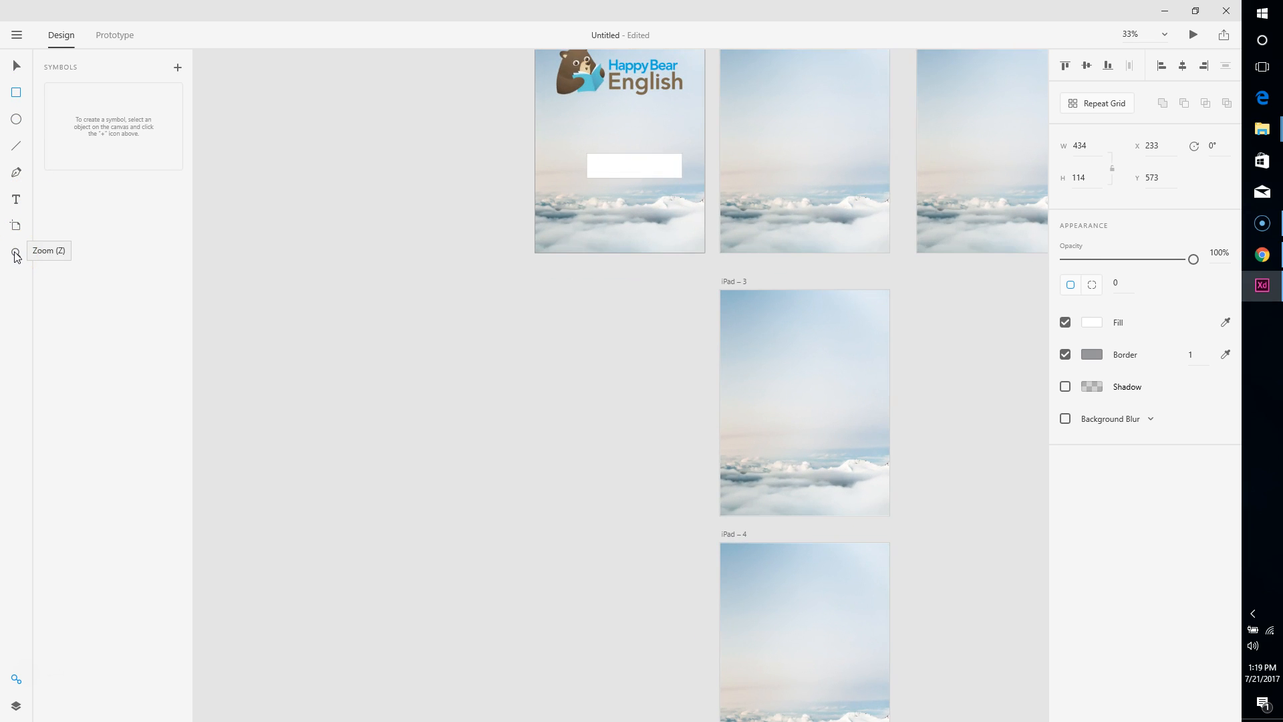
scroll(682, 423, "up", 5)
scroll(683, 424, "up", 6)
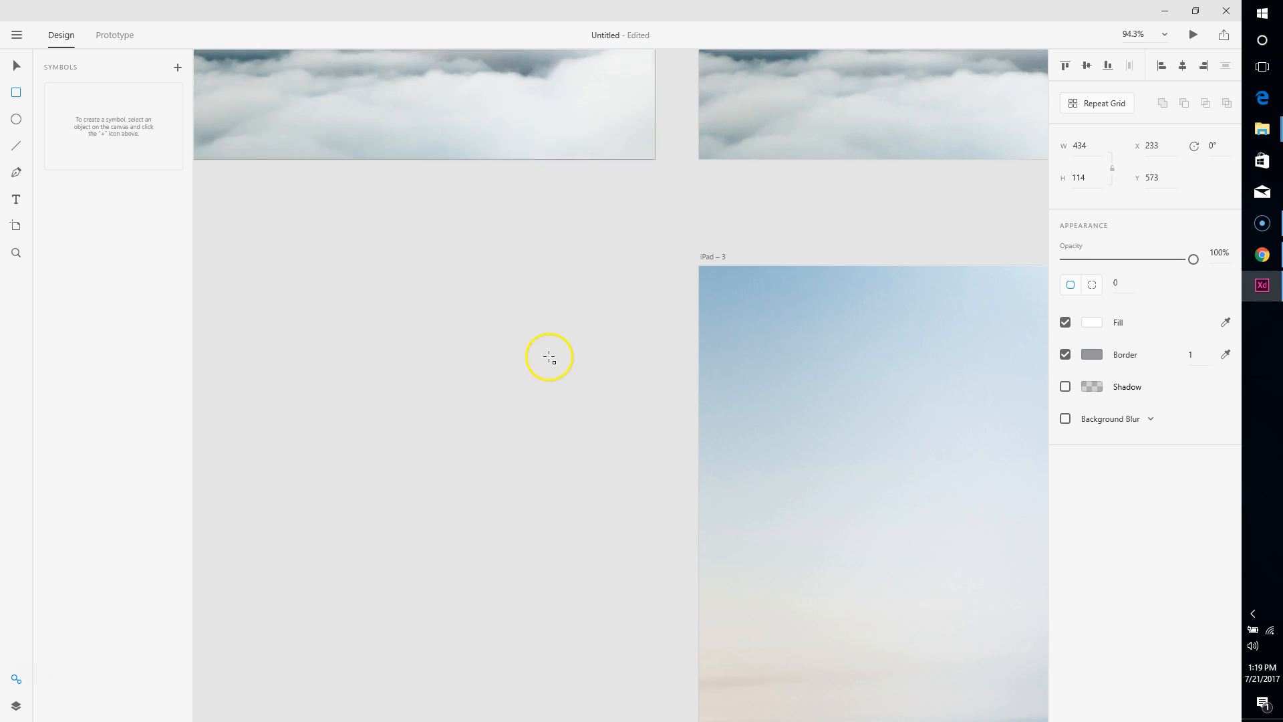
scroll(520, 399, "up", 3)
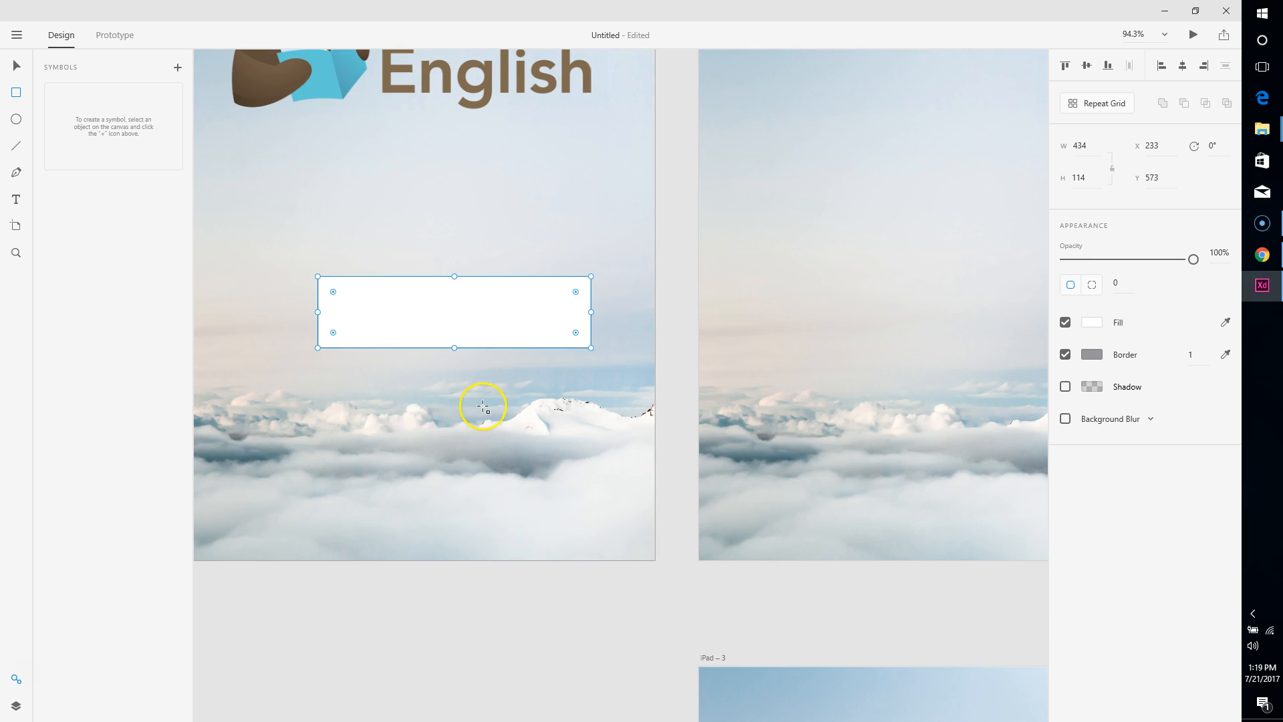
left_click(16, 65)
left_click_drag(478, 308, 442, 235)
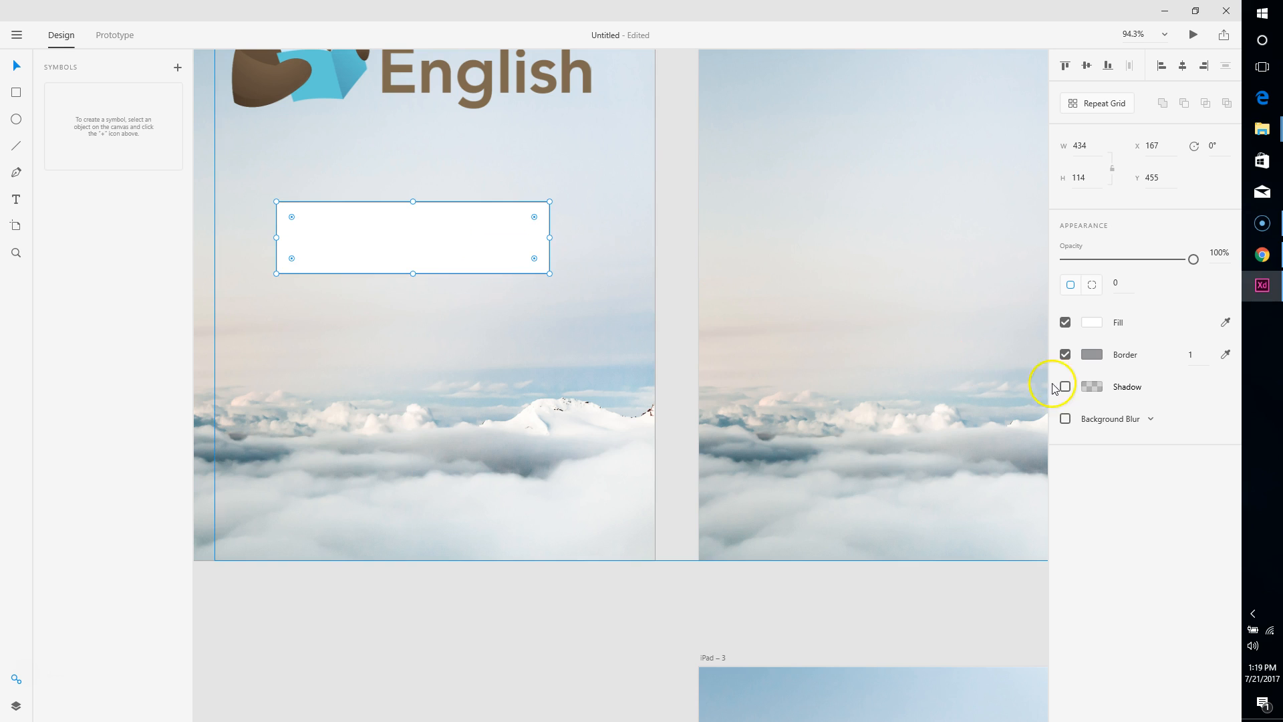
Round the rectangle's corners to a radius of 26 and make it a reusable symbol.
left_click_drag(534, 258, 534, 260)
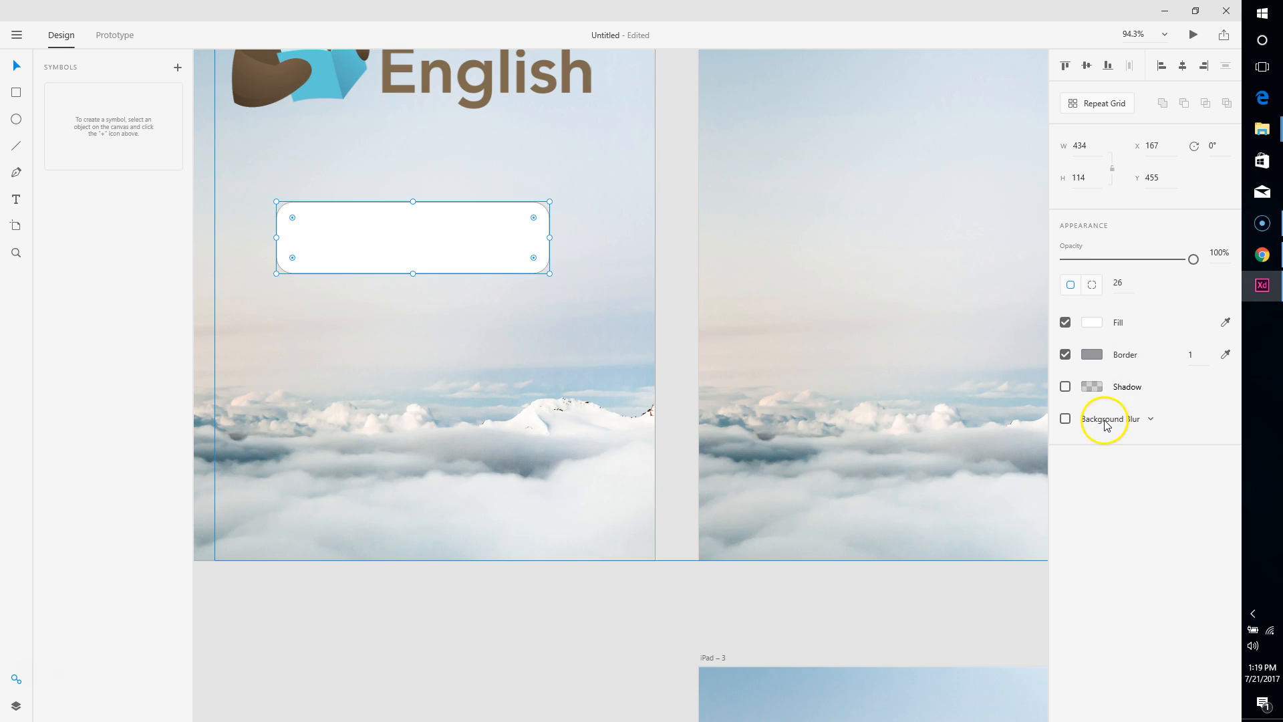
left_click(16, 199)
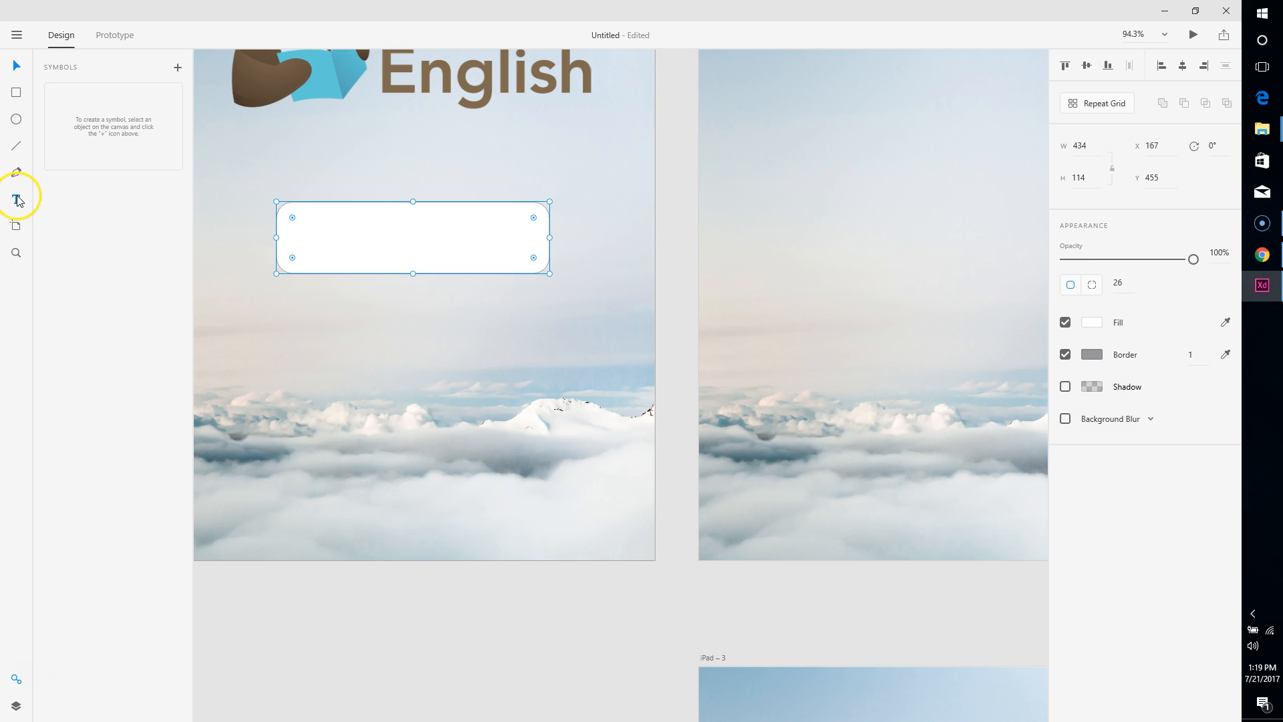
left_click(16, 65)
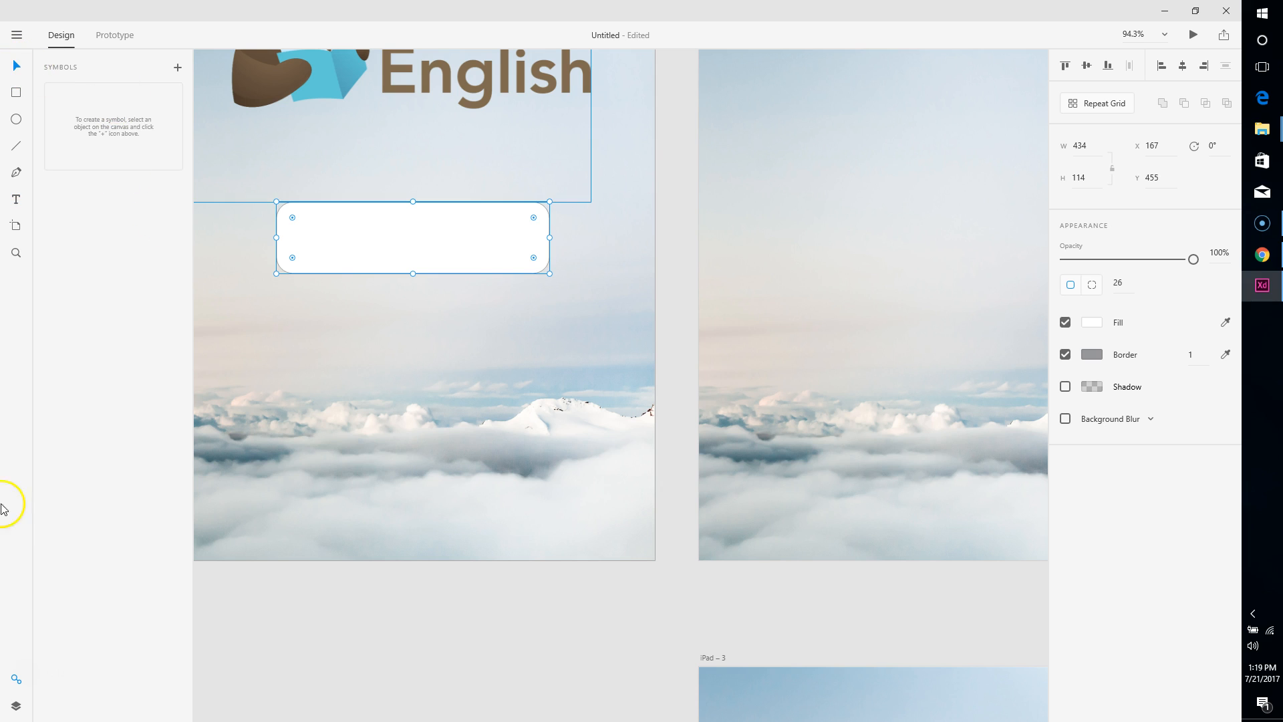
left_click(15, 682)
left_click(15, 682)
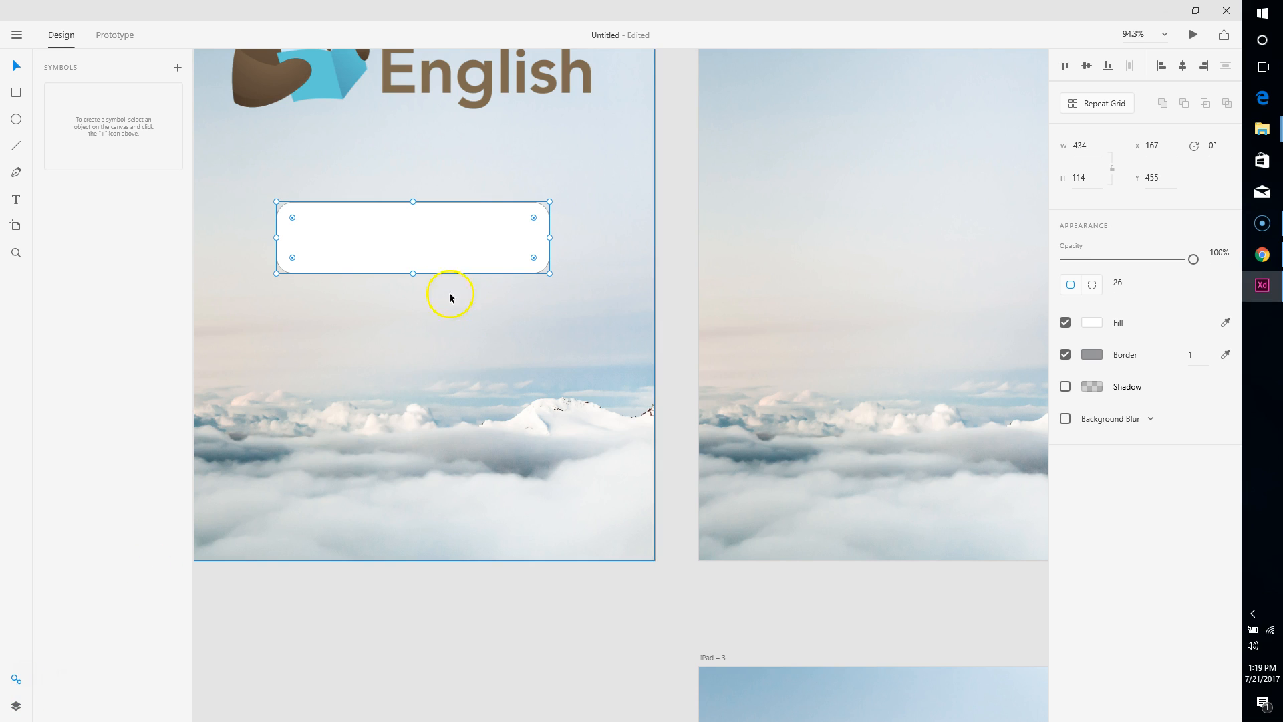
left_click(178, 69)
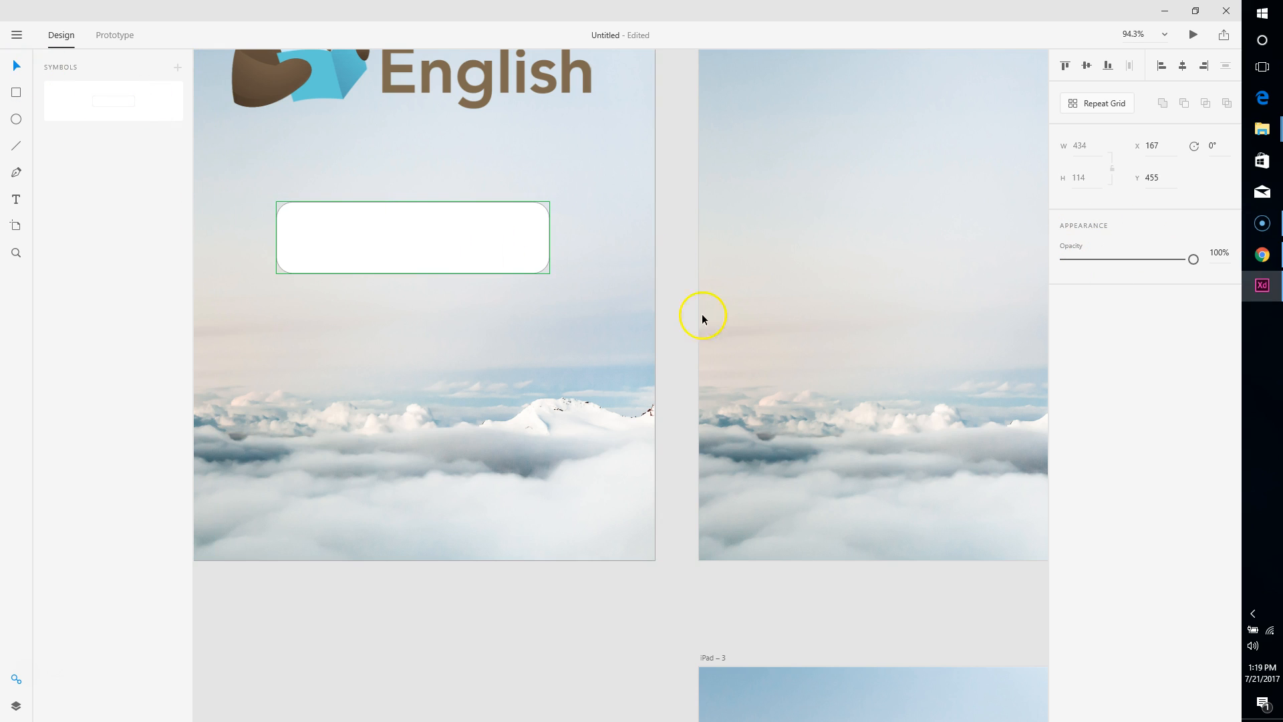
Fill the rounded button shape on iPad – 1 with solid black, #000000.
left_click(415, 222)
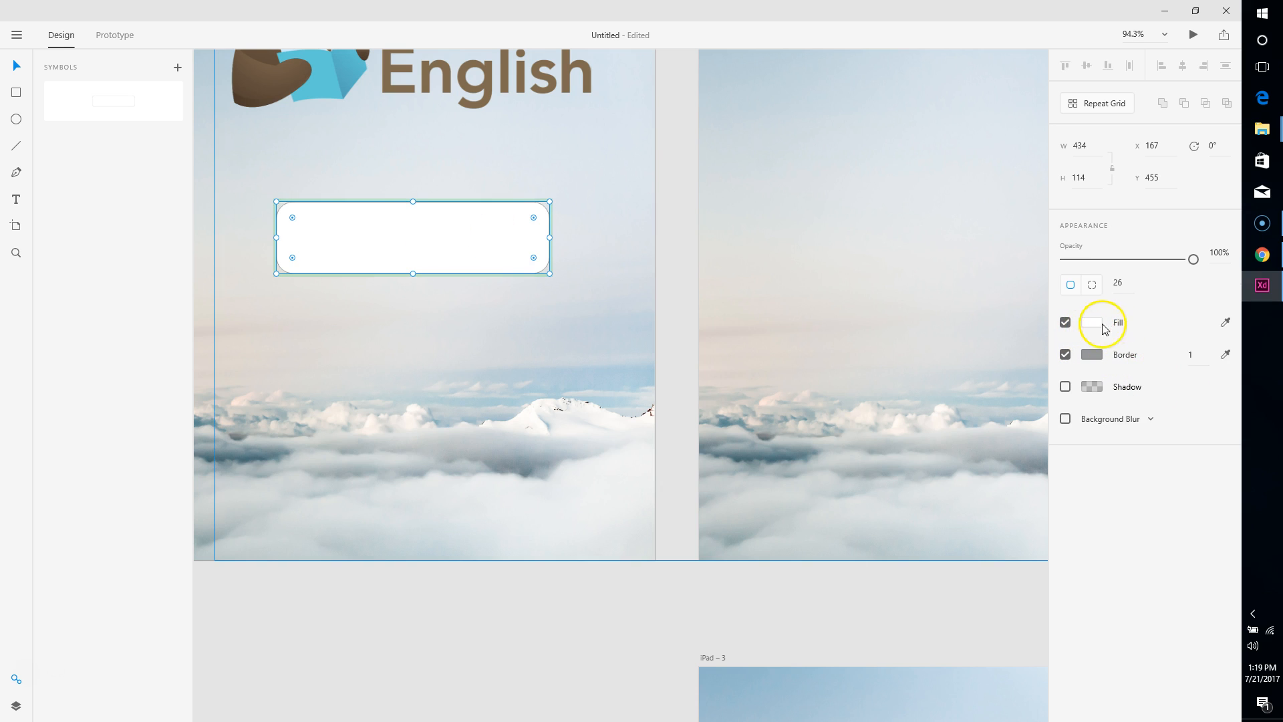
left_click(1119, 326)
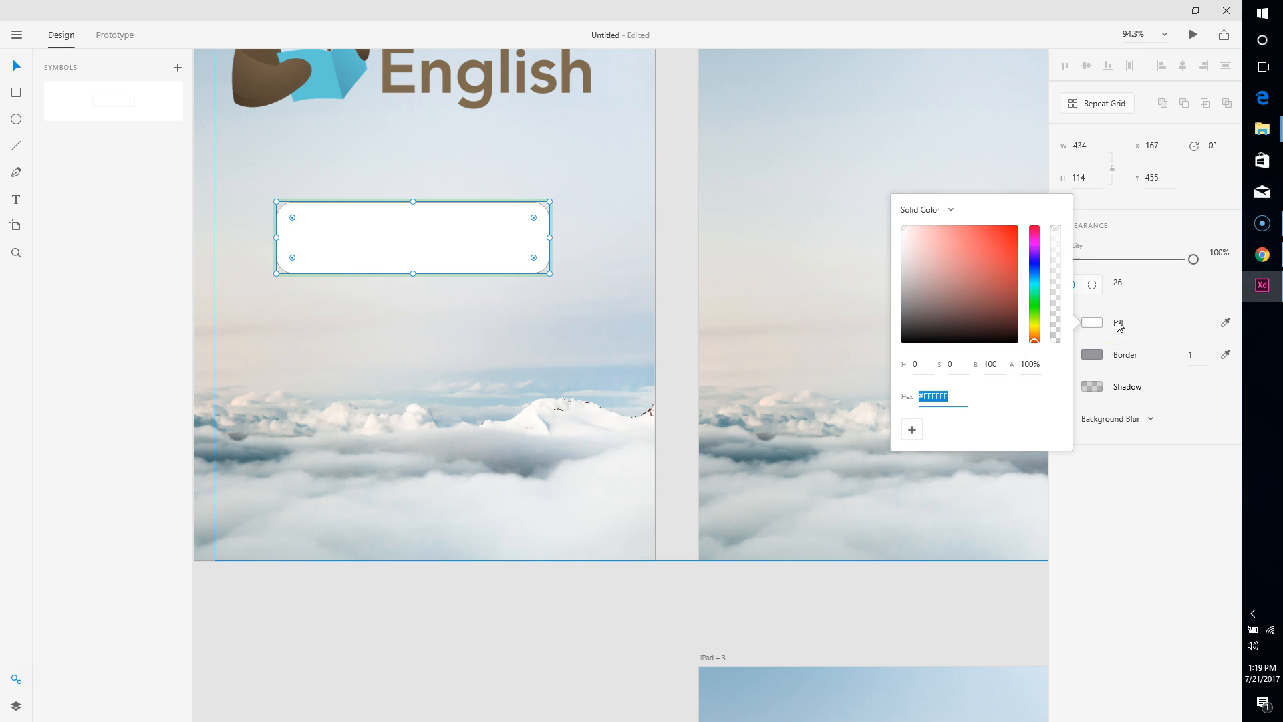
left_click_drag(905, 229, 895, 371)
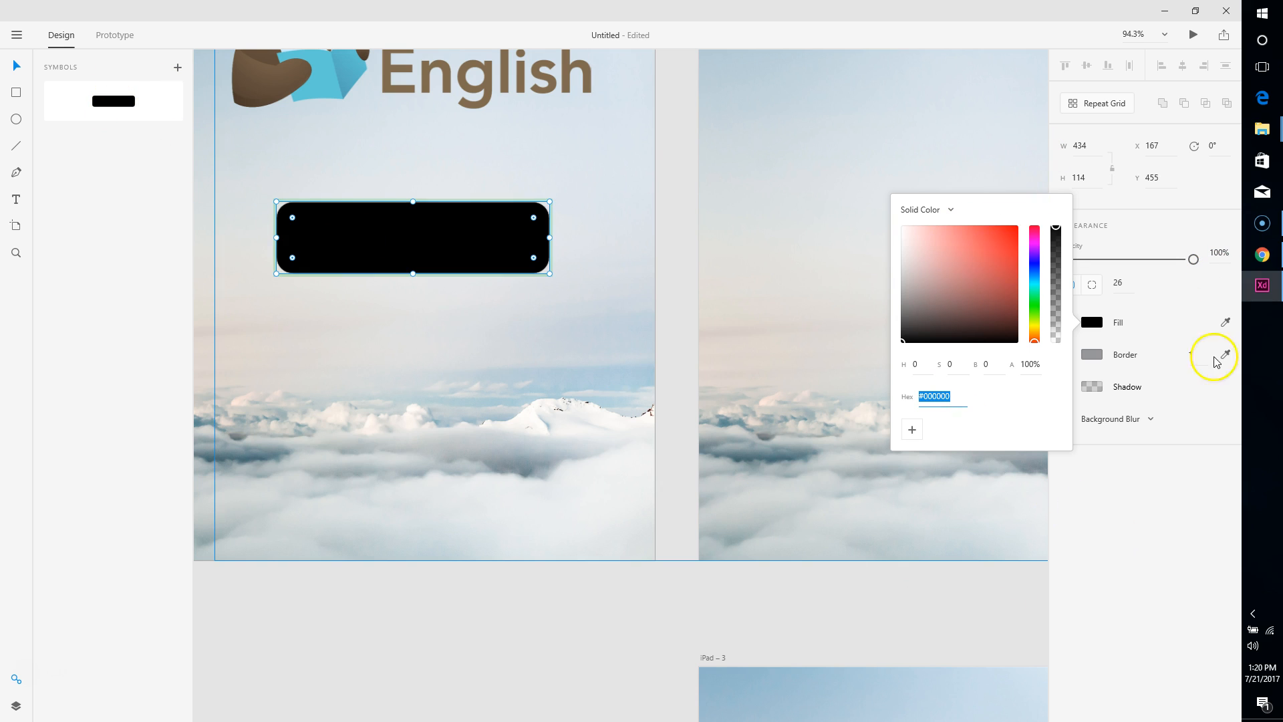
left_click(1151, 490)
Add the text "Start" on the black button and set its font size to 70.
scroll(367, 301, "up", 3)
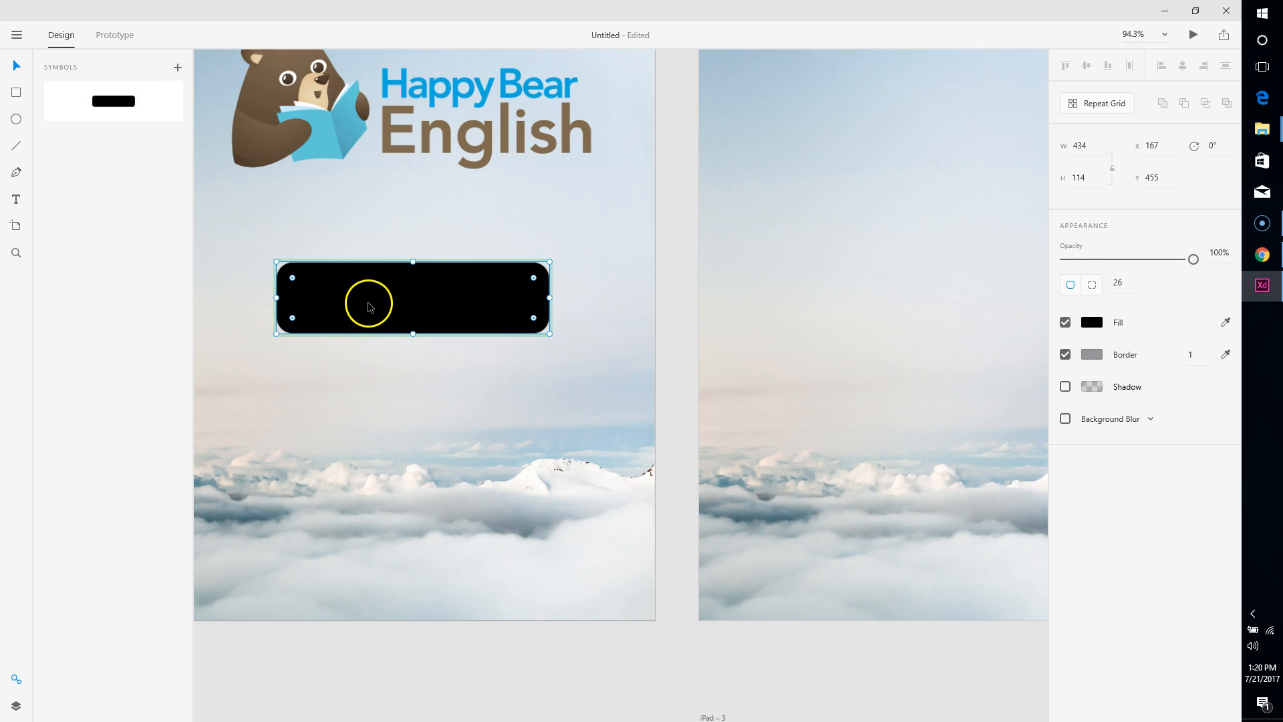
left_click(16, 200)
left_click(376, 363)
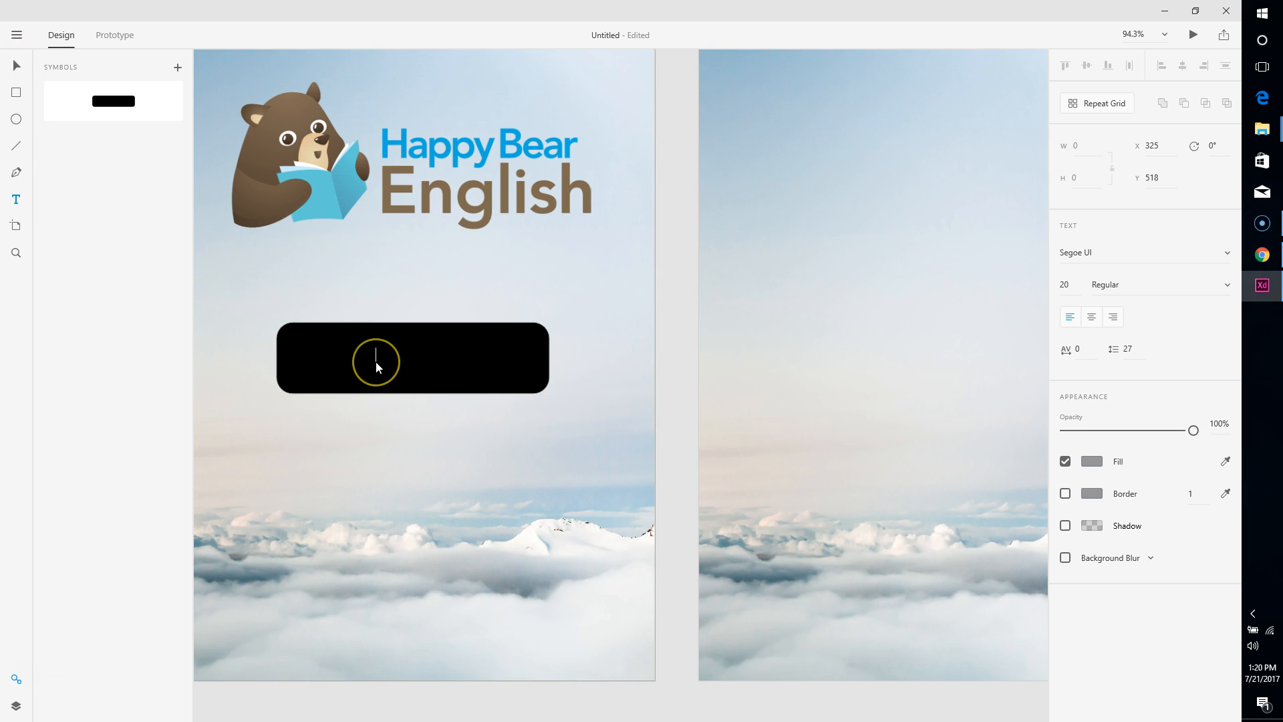
type("Start")
left_click(393, 358)
double_click(374, 358)
left_click(383, 359)
left_click(1064, 285)
key("Return")
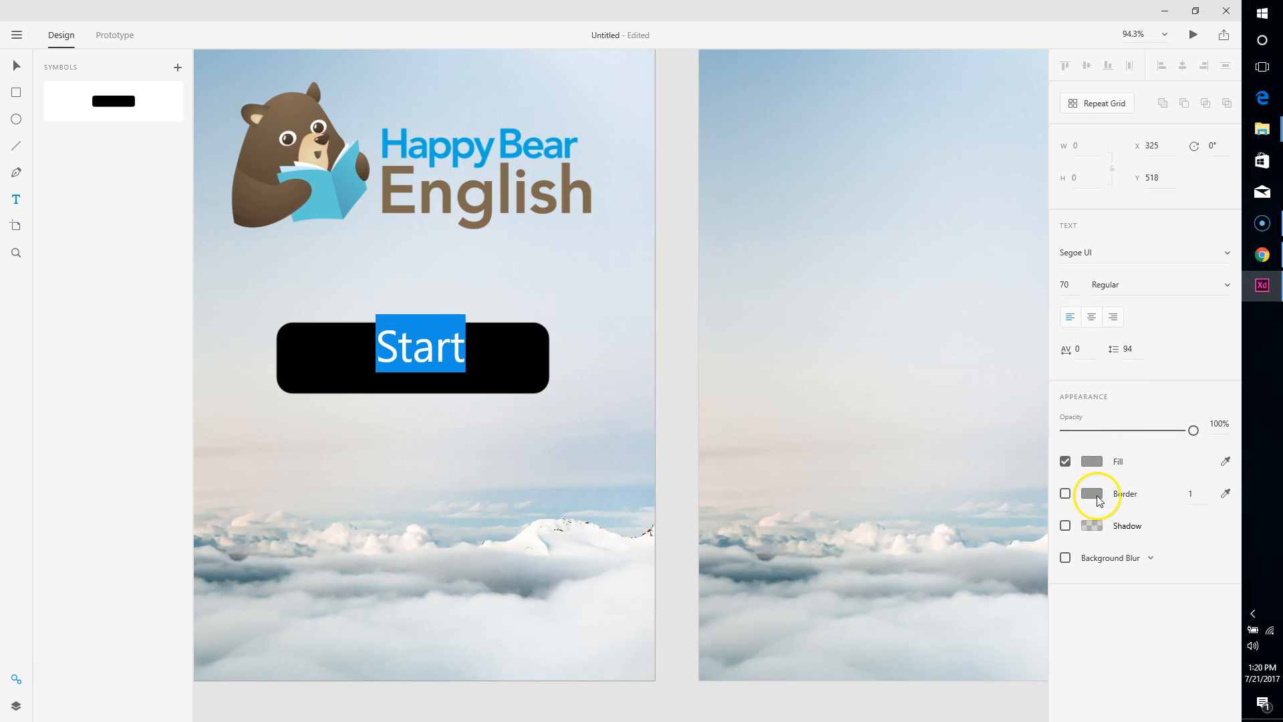
Make the Start text white and move it to about X 302, Y 465 on the button.
double_click(1092, 460)
left_click(1094, 462)
left_click_drag(924, 416, 886, 339)
key("Escape")
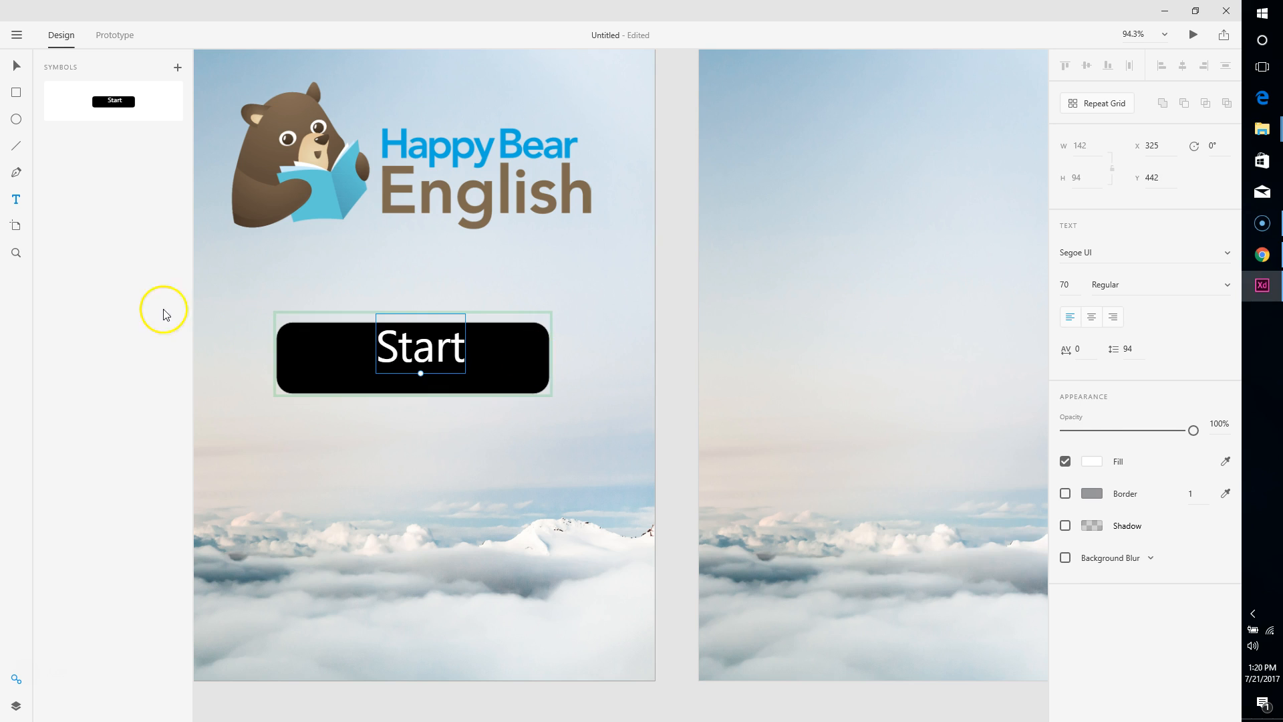
left_click(16, 64)
left_click_drag(431, 359, 422, 367)
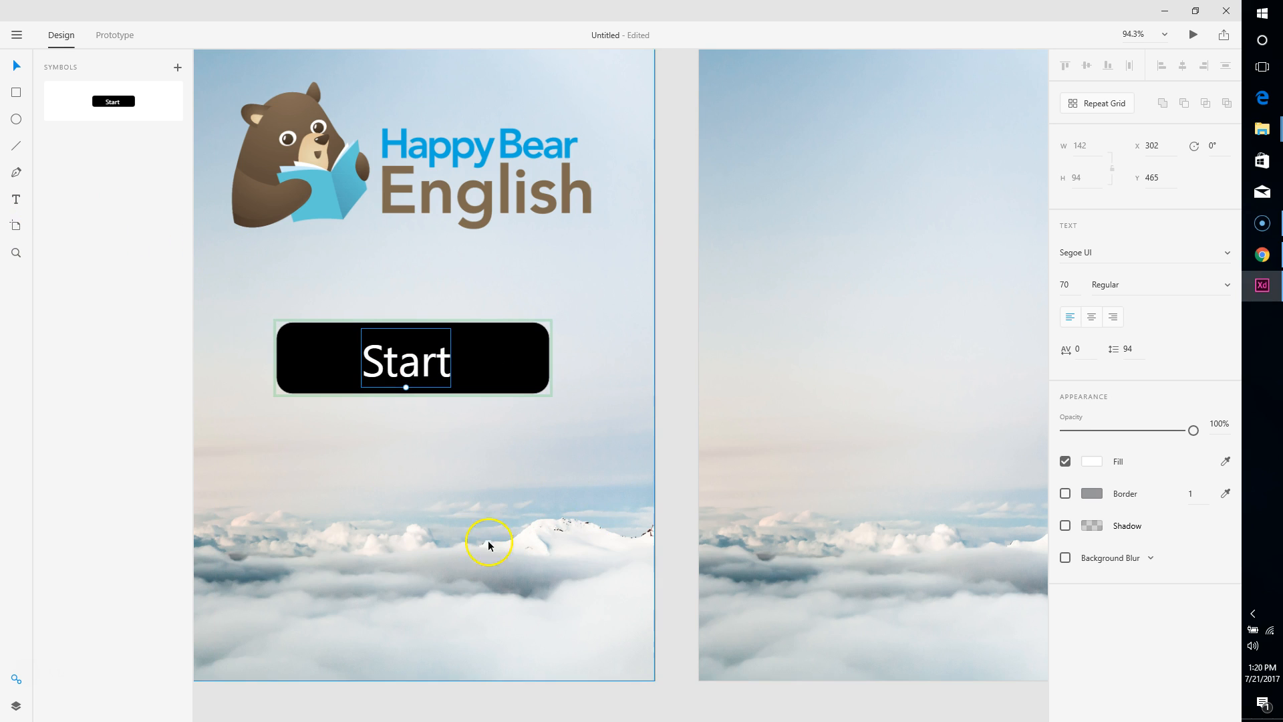
Draw a white rectangle across the upper part of iPad – 2.
left_click(893, 328)
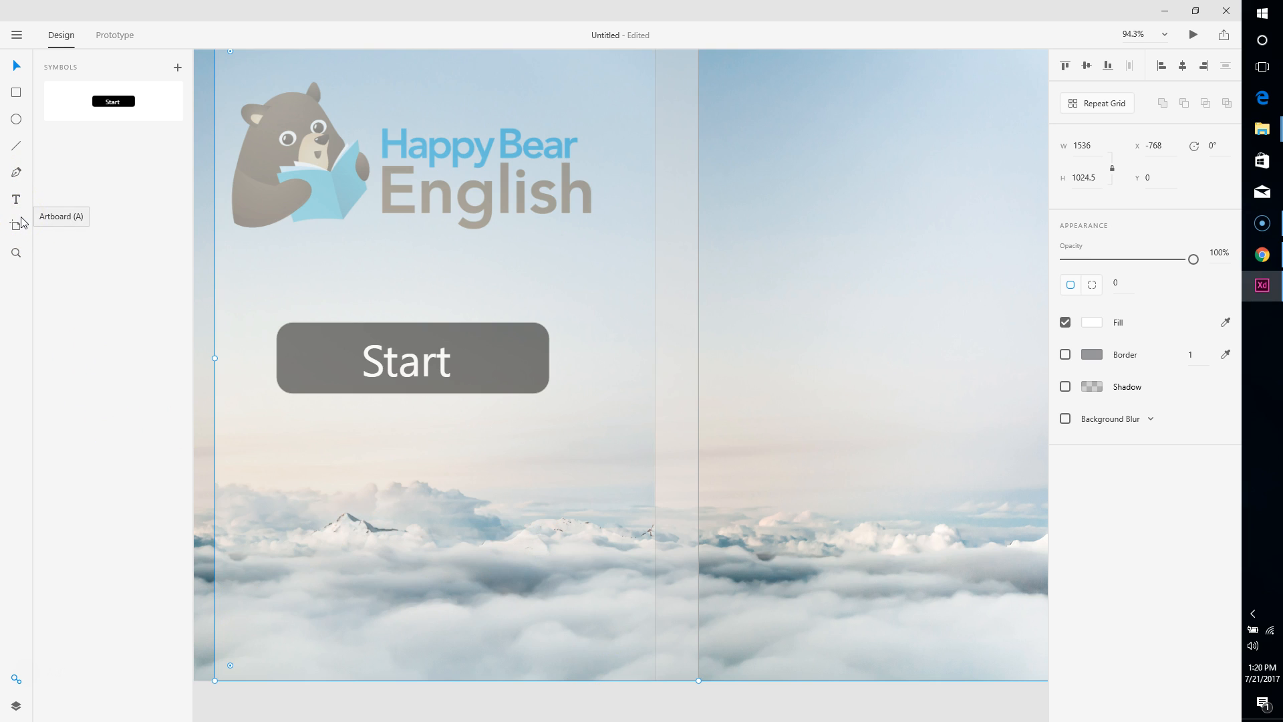
key("ctrl+minus")
key("ctrl+minus")
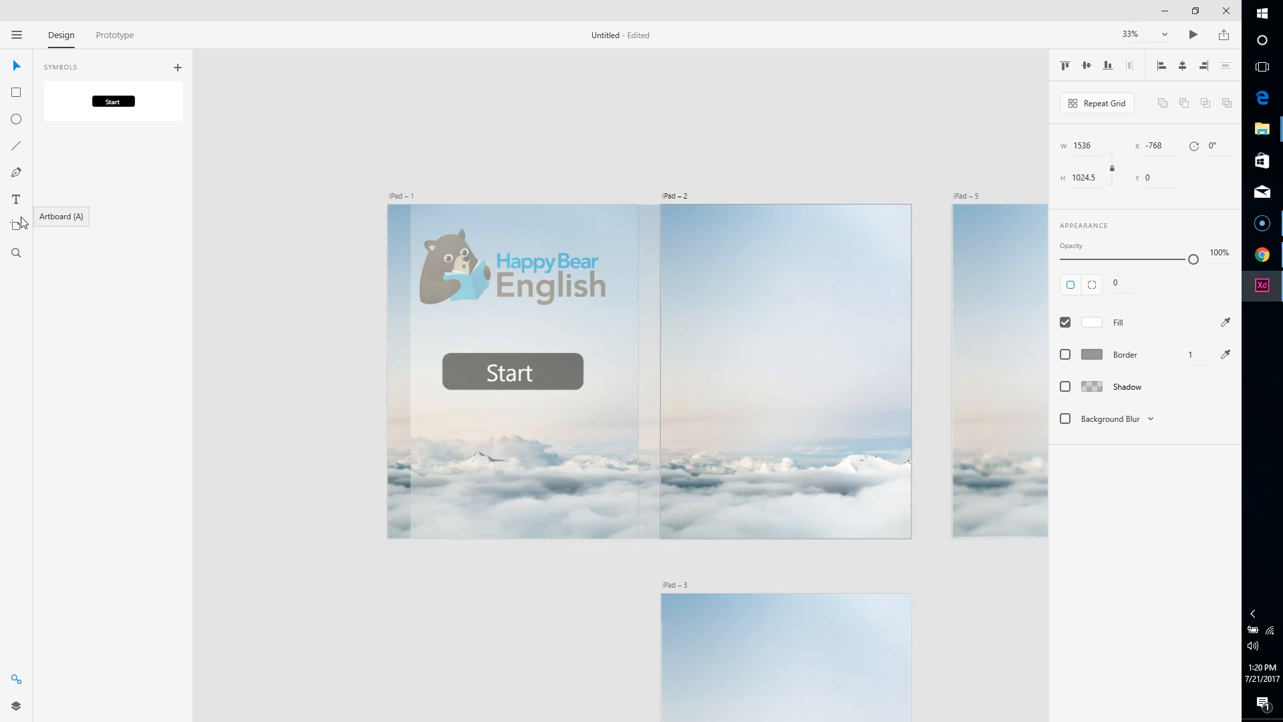
left_click(449, 188)
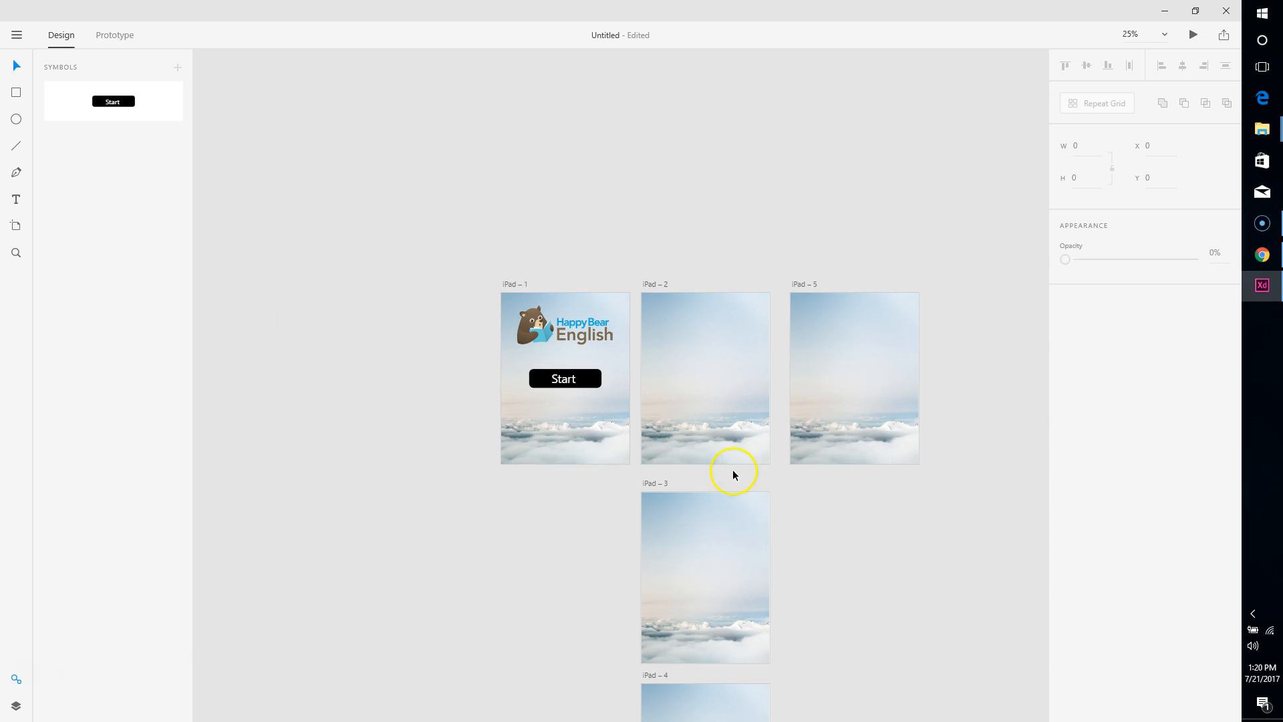
left_click(708, 389)
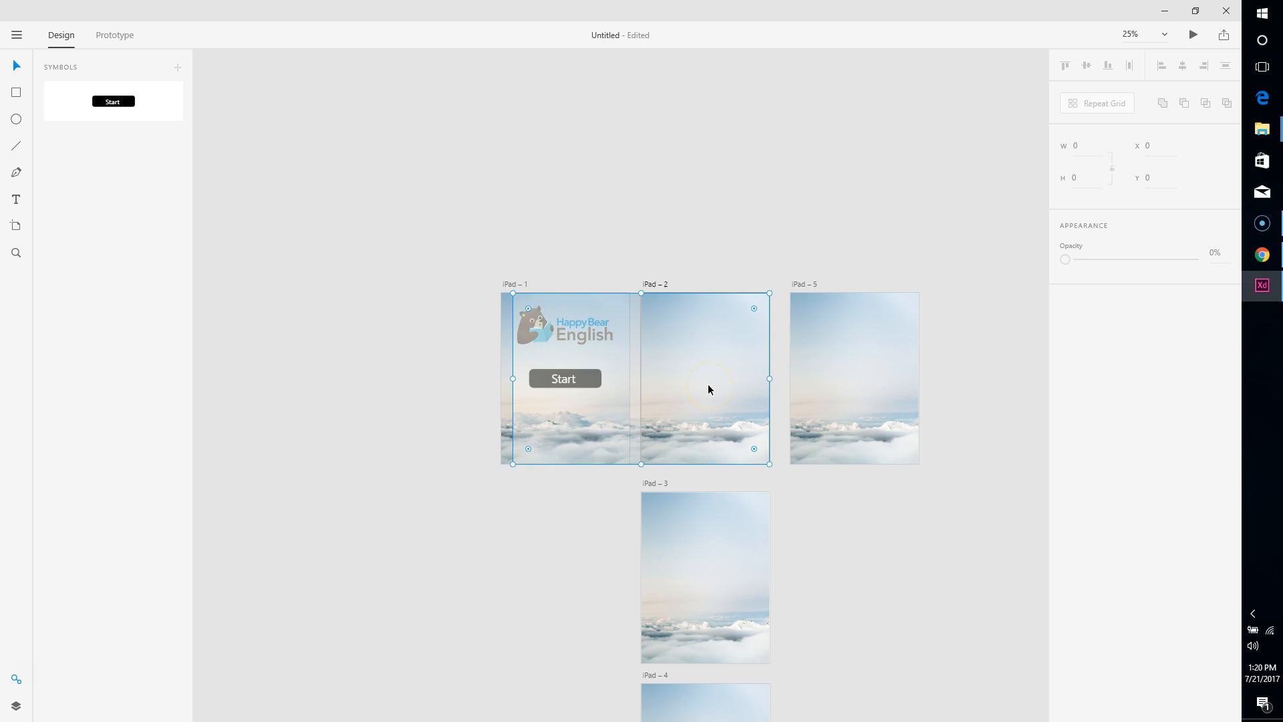
left_click(17, 93)
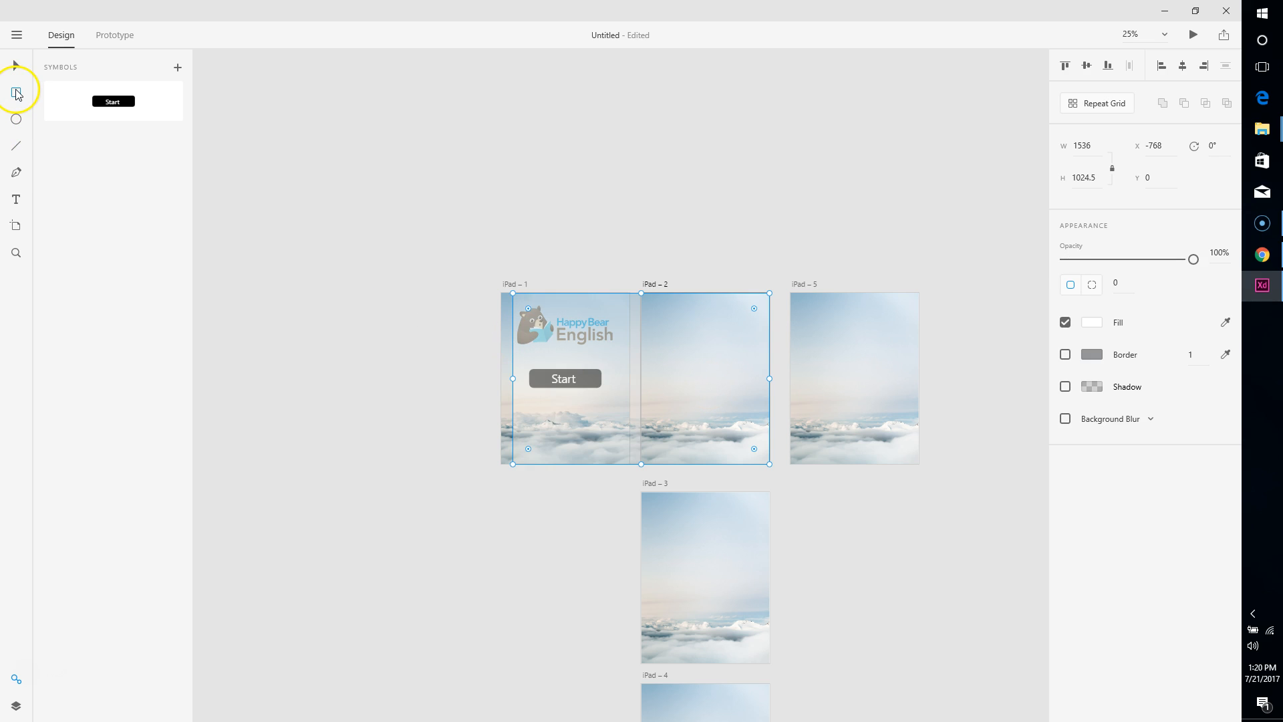
mouse_move(664, 314)
left_mouse_down()
mouse_move(763, 357)
mouse_move(709, 333)
left_mouse_up()
Add the text "Do you like pizza?" inside the white rectangle on iPad – 2.
left_click(19, 69)
left_click(16, 200)
left_click(695, 333)
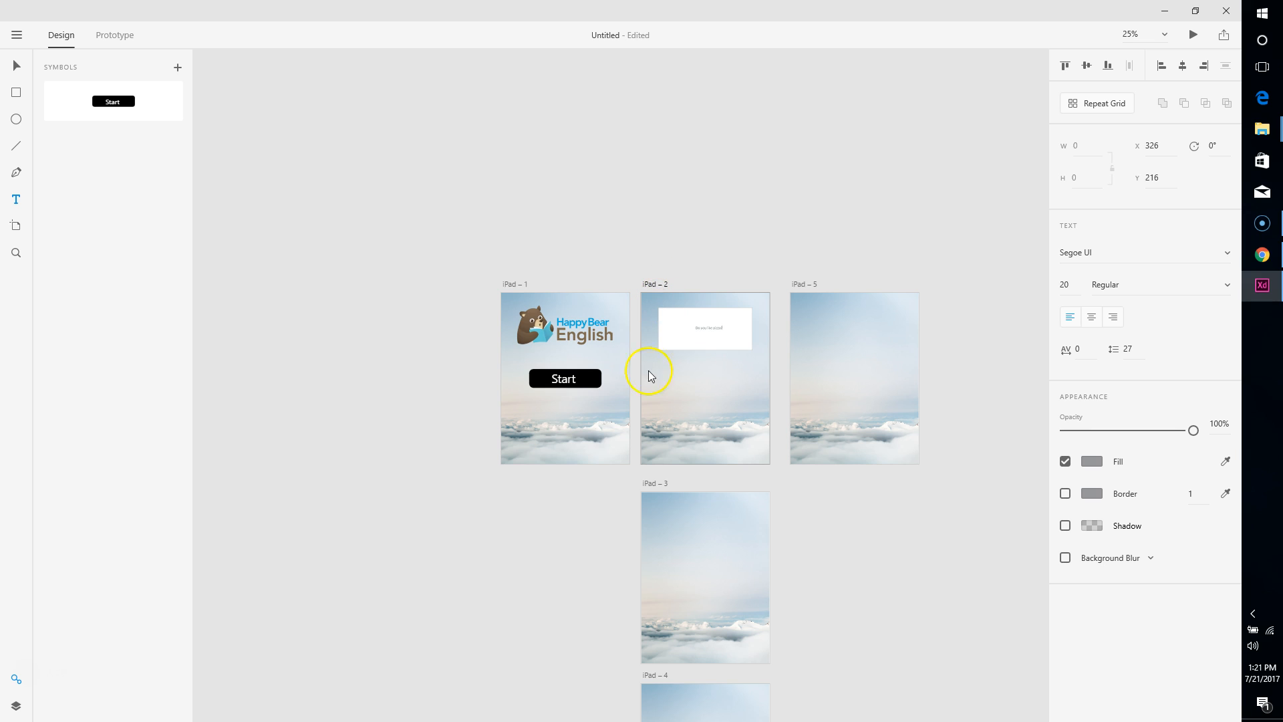
Format the pizza question in black at size 50 and move it to about X 207, Y 183 in the white rectangle.
left_click(16, 253)
left_click(722, 340)
left_click(722, 340)
left_click(721, 344)
key("v")
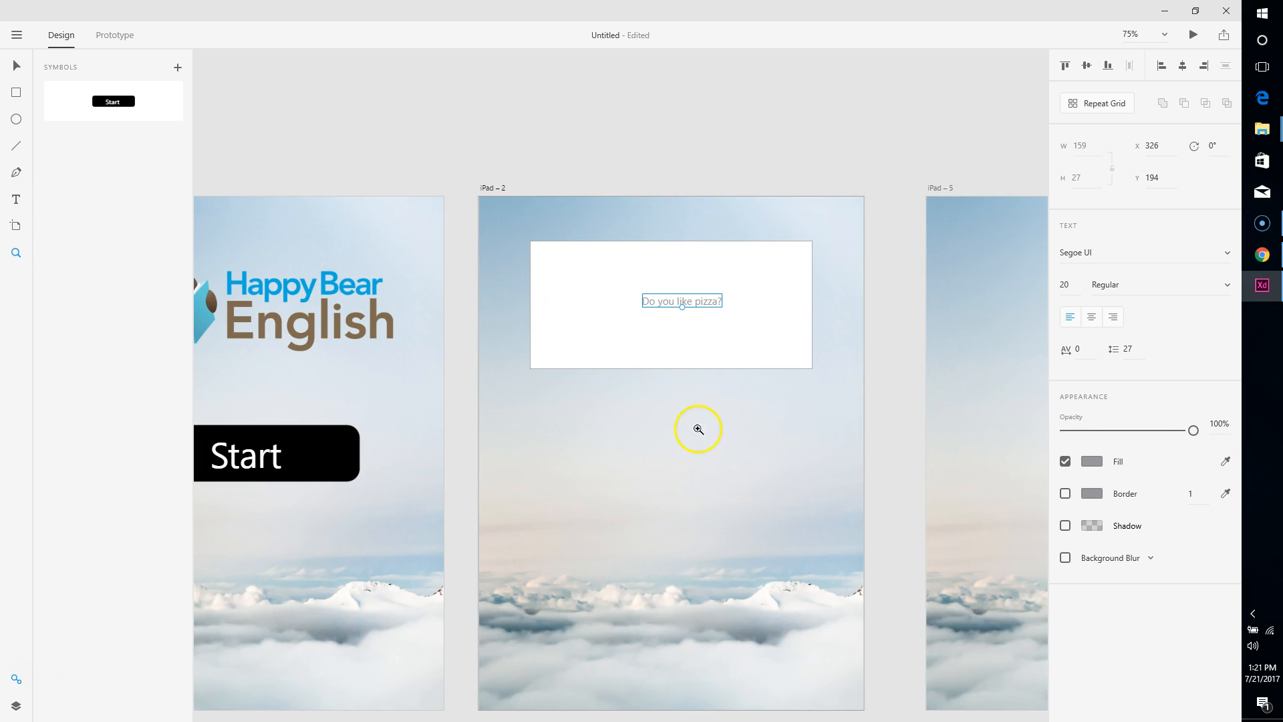
left_click(1094, 462)
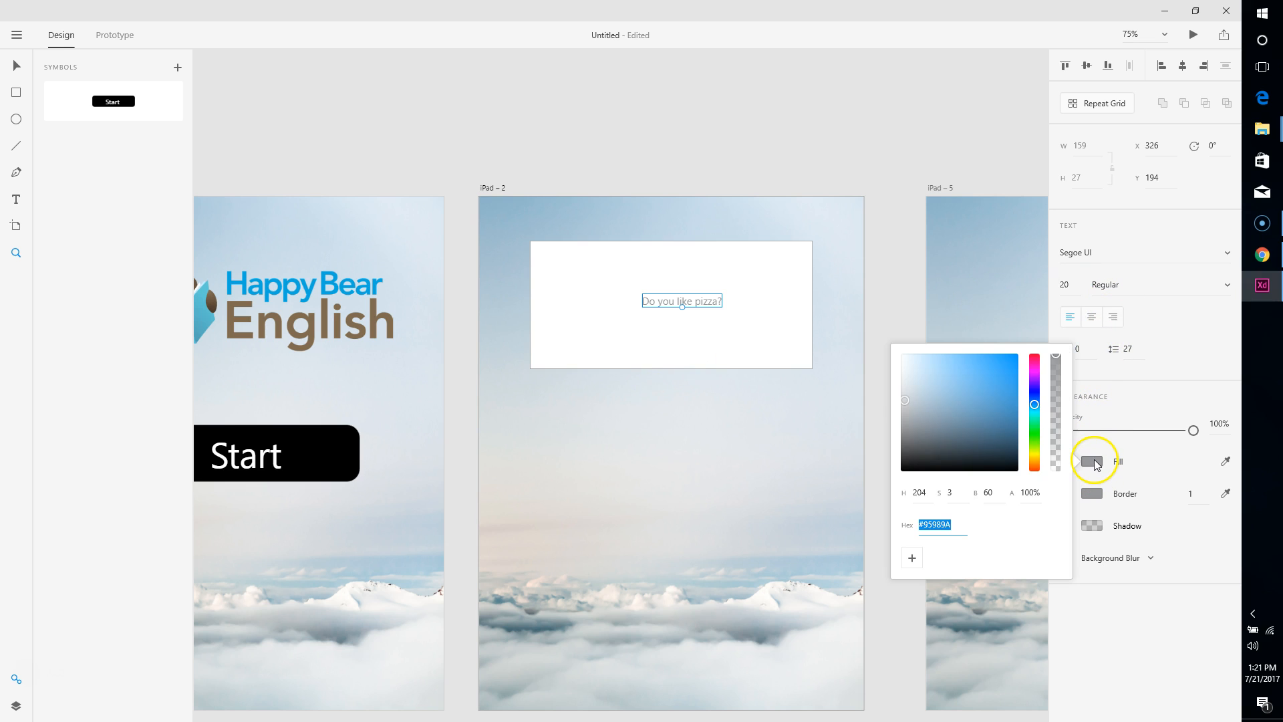
left_click_drag(908, 401, 895, 483)
left_click(1064, 286)
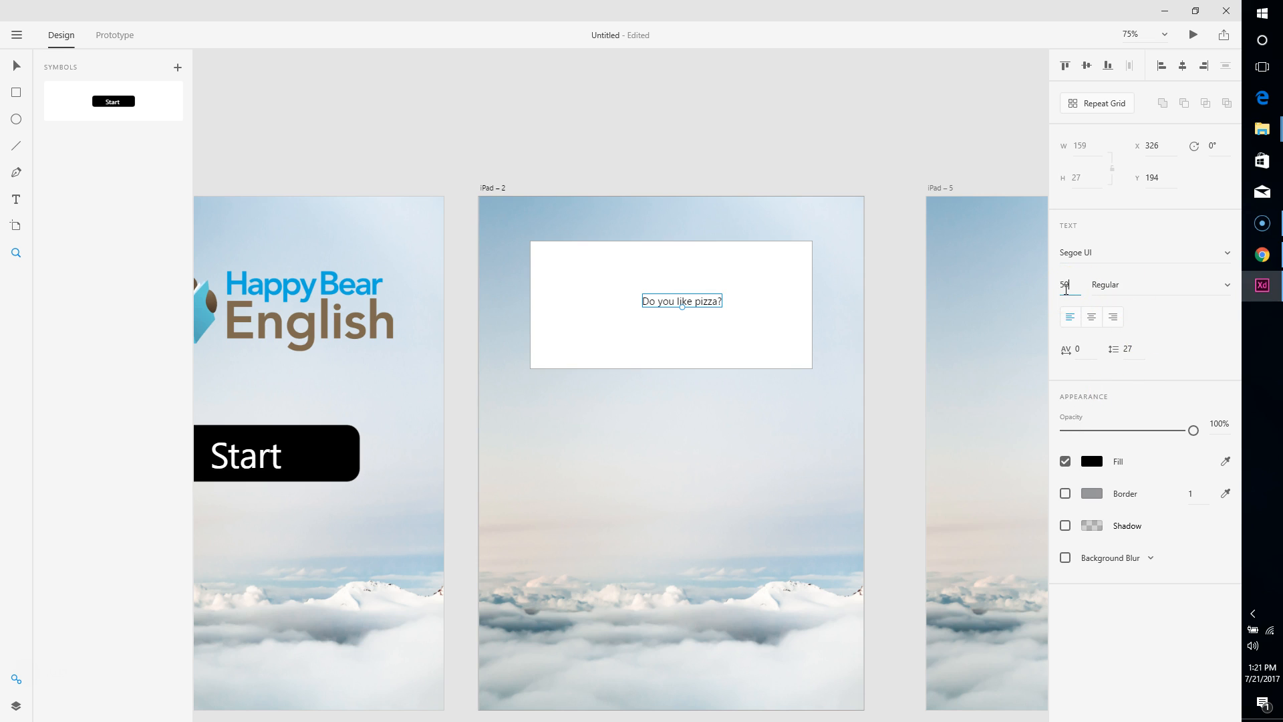
key("Return")
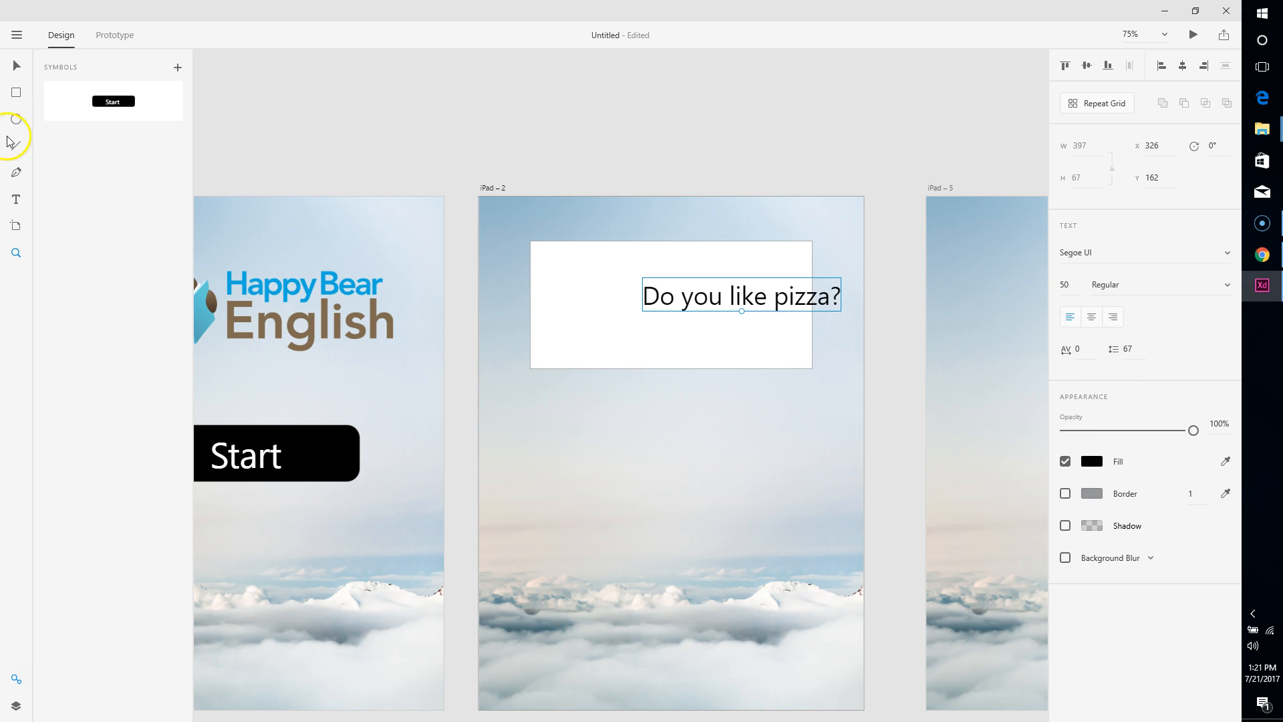
left_click_drag(733, 295, 676, 310)
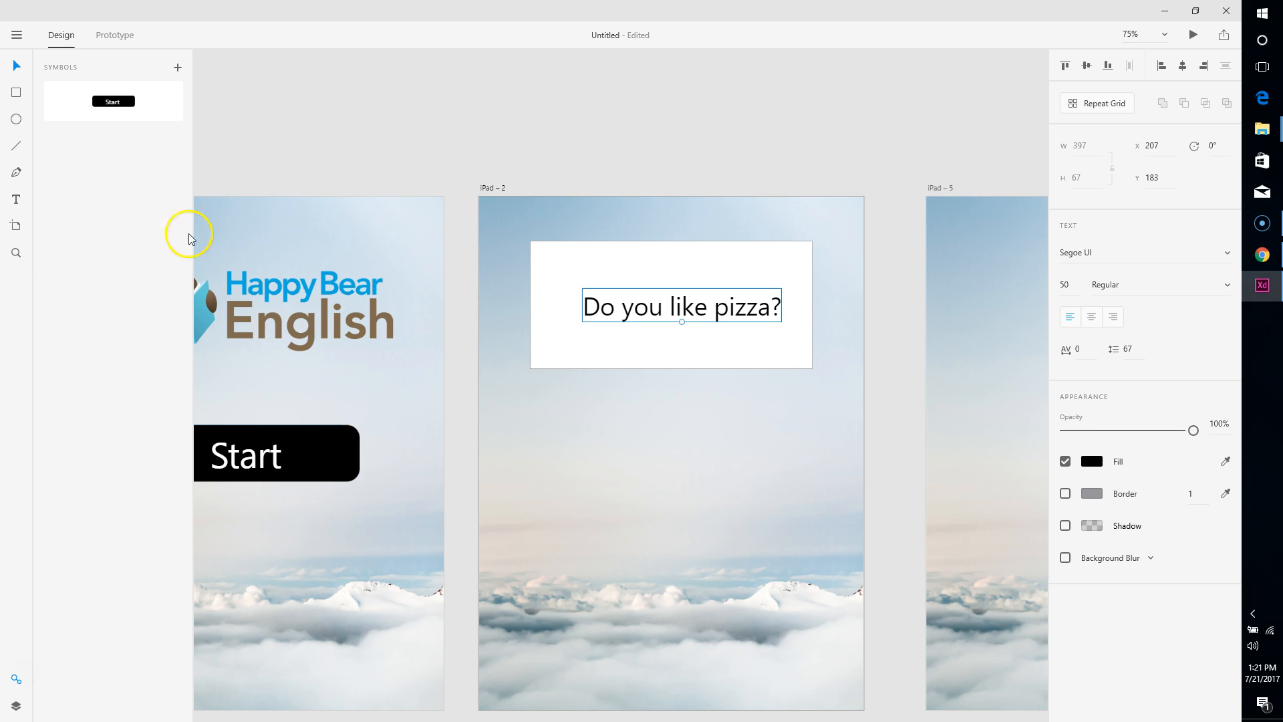
Place an instance of the Start button symbol below the question on iPad – 2, at about X 159, Y 464.
scroll(652, 463, "down", 2)
left_click_drag(109, 104, 643, 248)
left_click_drag(709, 287, 662, 378)
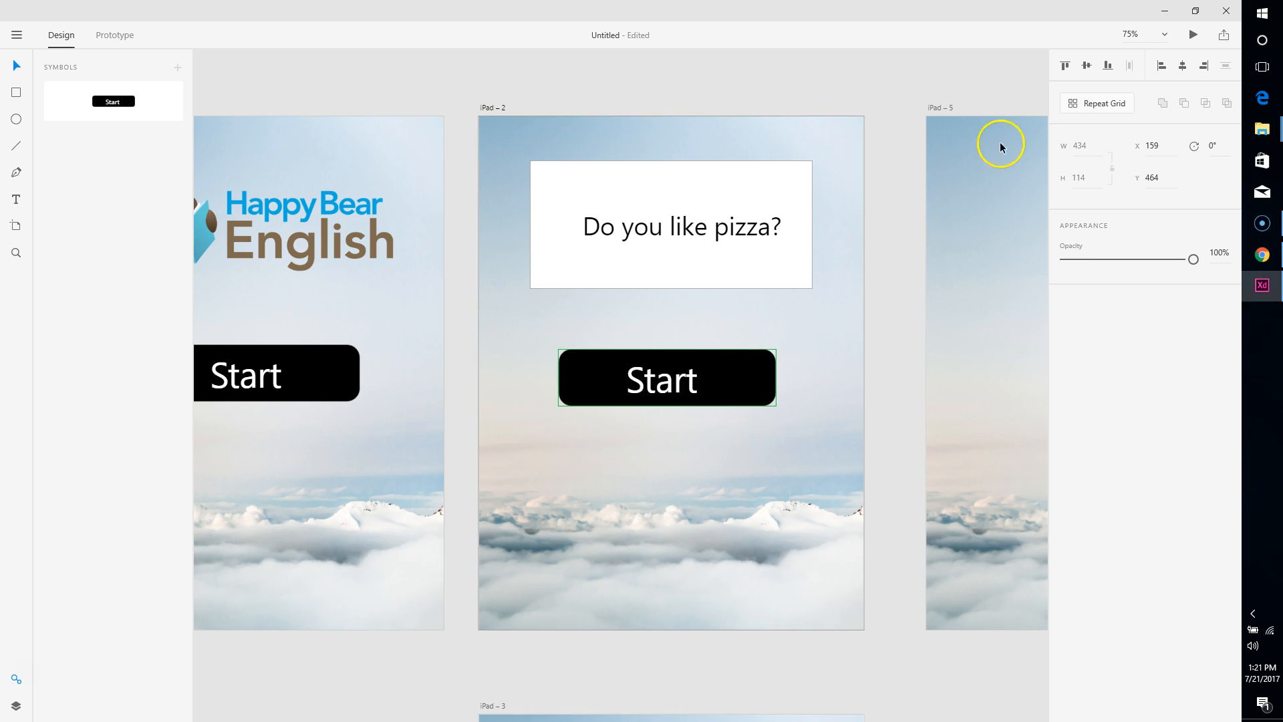
Turn the button on iPad – 2 into a repeat grid of two stacked buttons and move it to about X 167, Y 505.
left_click(1108, 102)
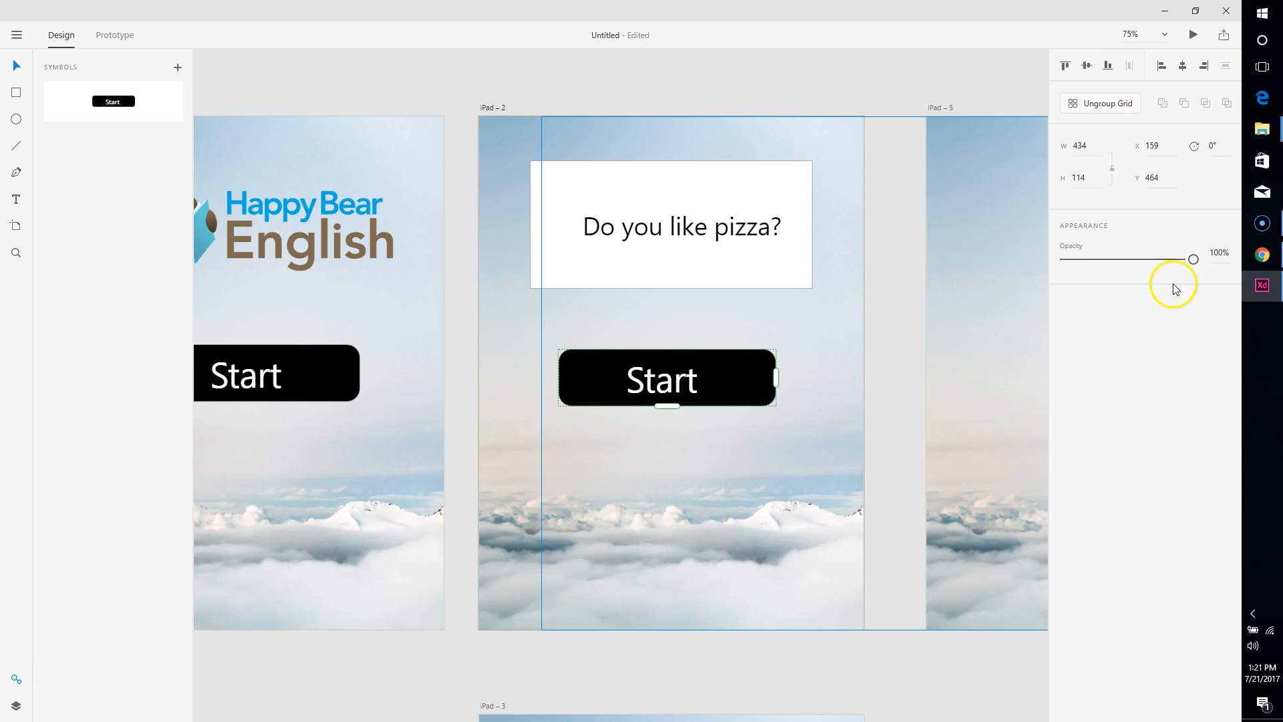
left_click_drag(664, 407, 655, 479)
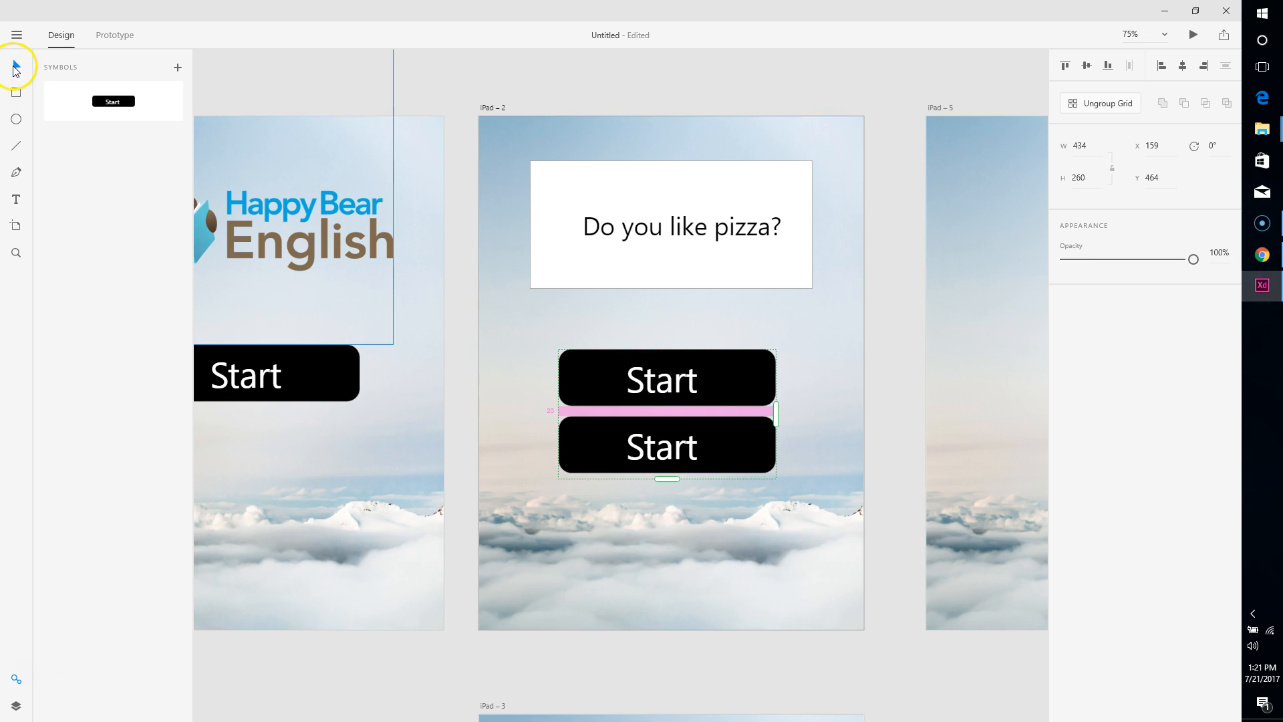
left_click_drag(719, 379, 721, 401)
Change the upper button's label on iPad – 2 to "Yes".
double_click(671, 407)
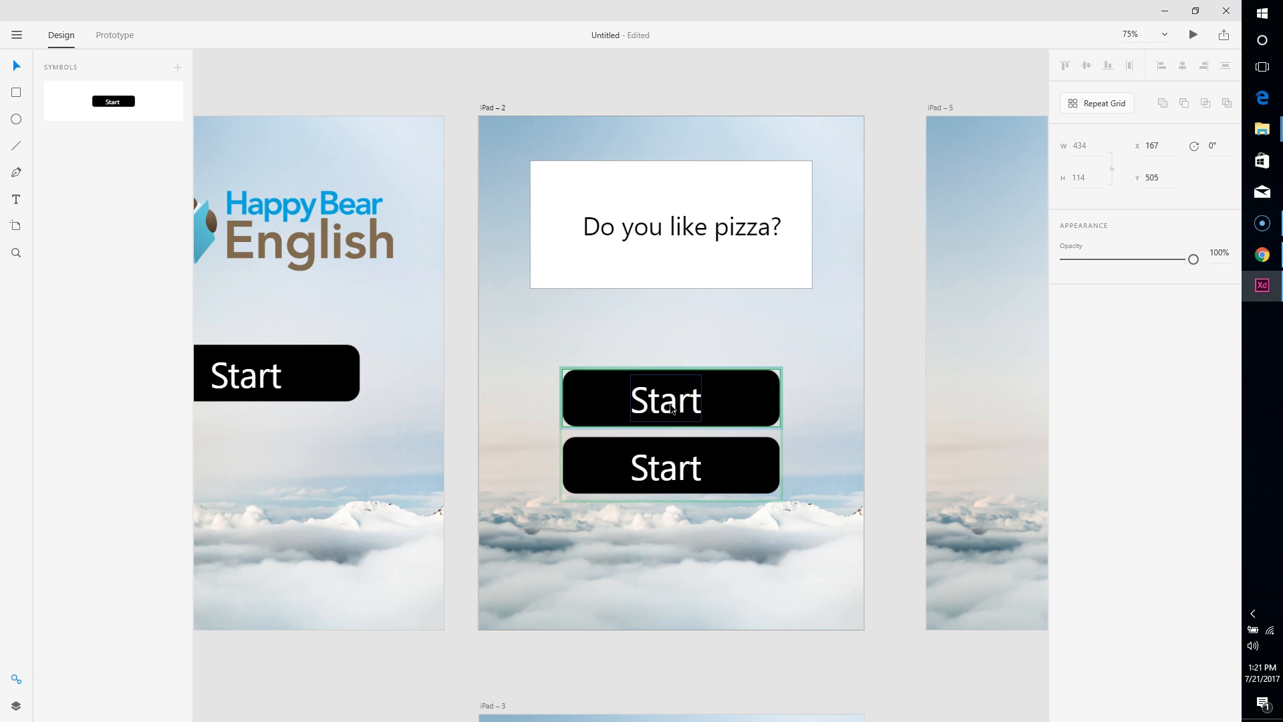
left_click(669, 406)
left_click(663, 409)
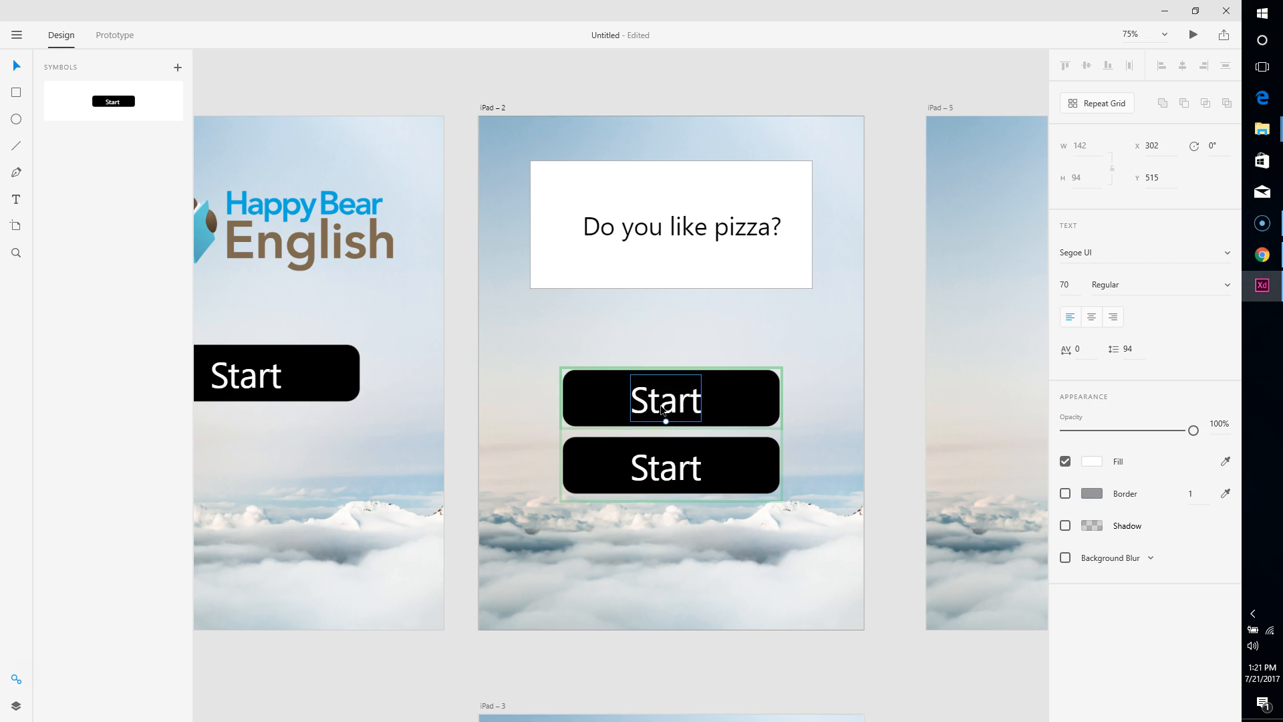
double_click(661, 409)
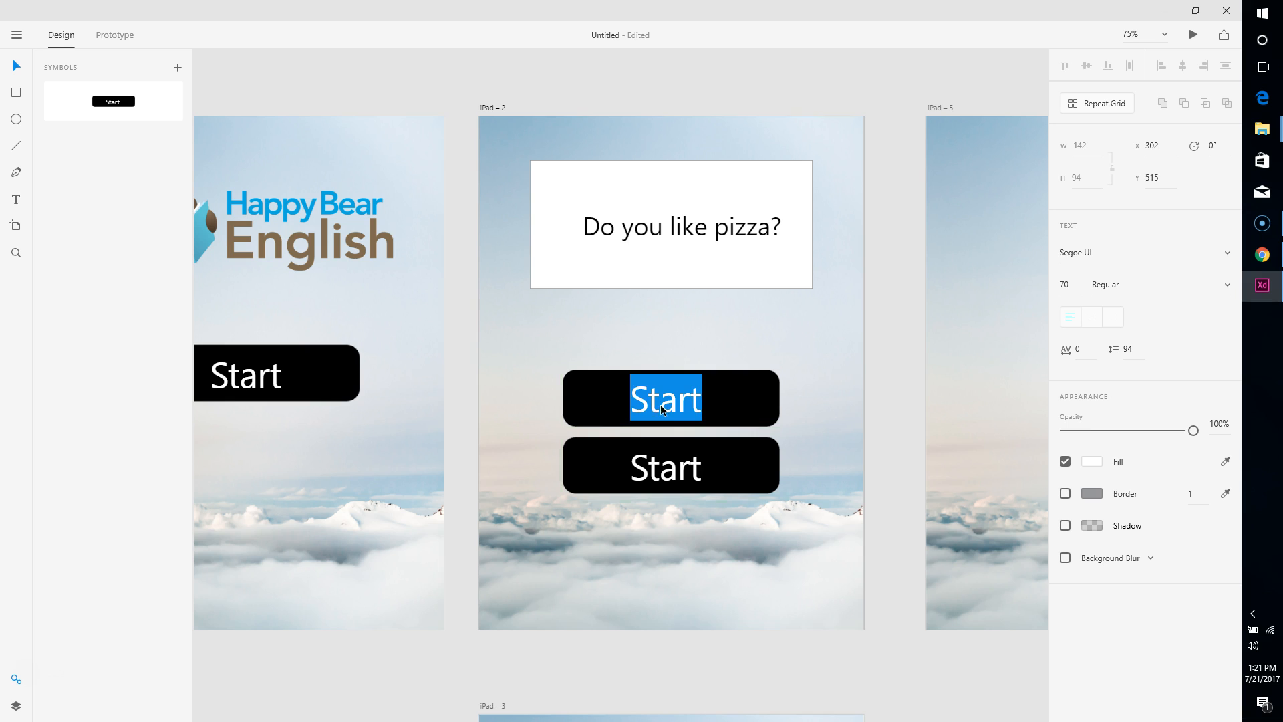
type("Yes")
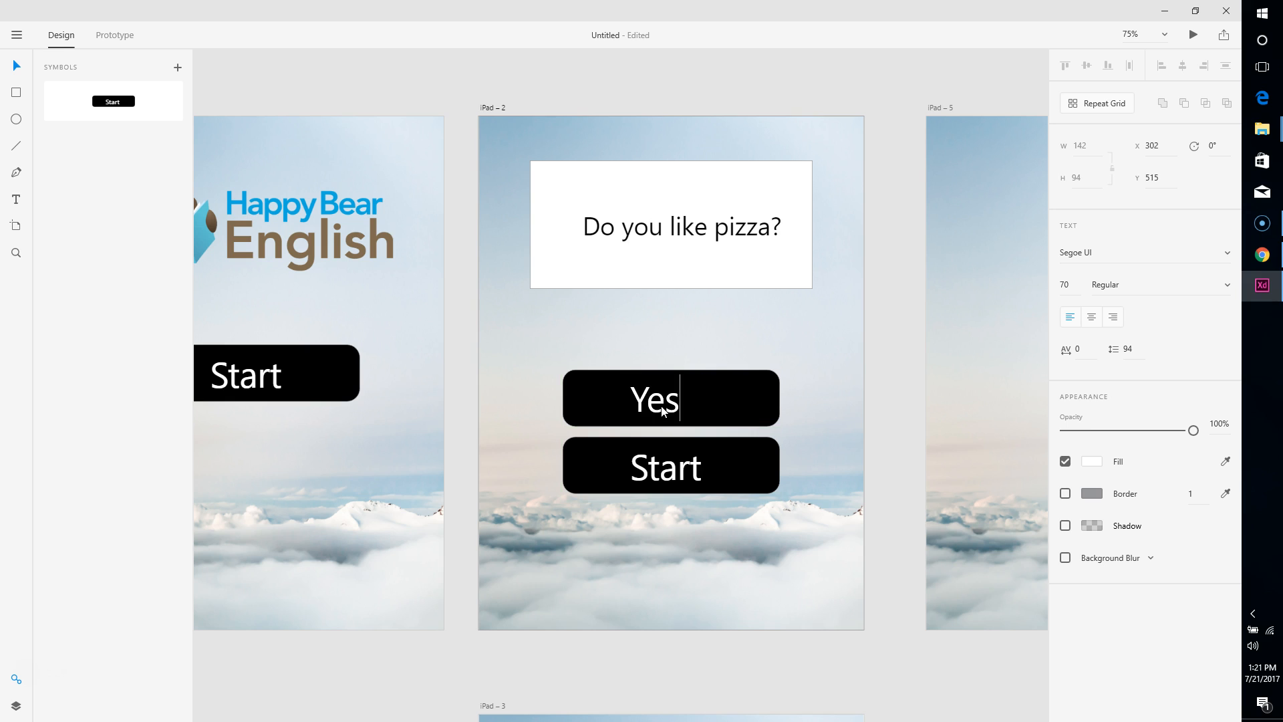
Change the lower button's label on iPad – 2 to "No".
left_click(680, 465)
left_click(668, 473)
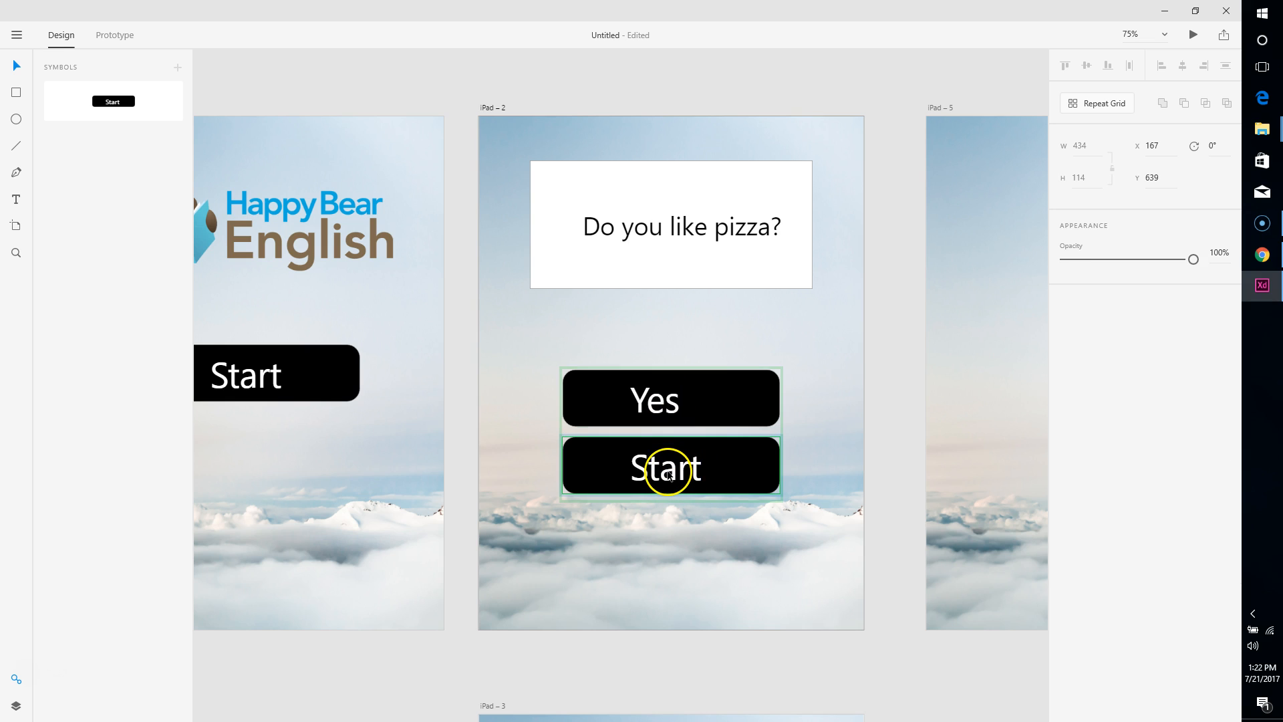
left_click(668, 474)
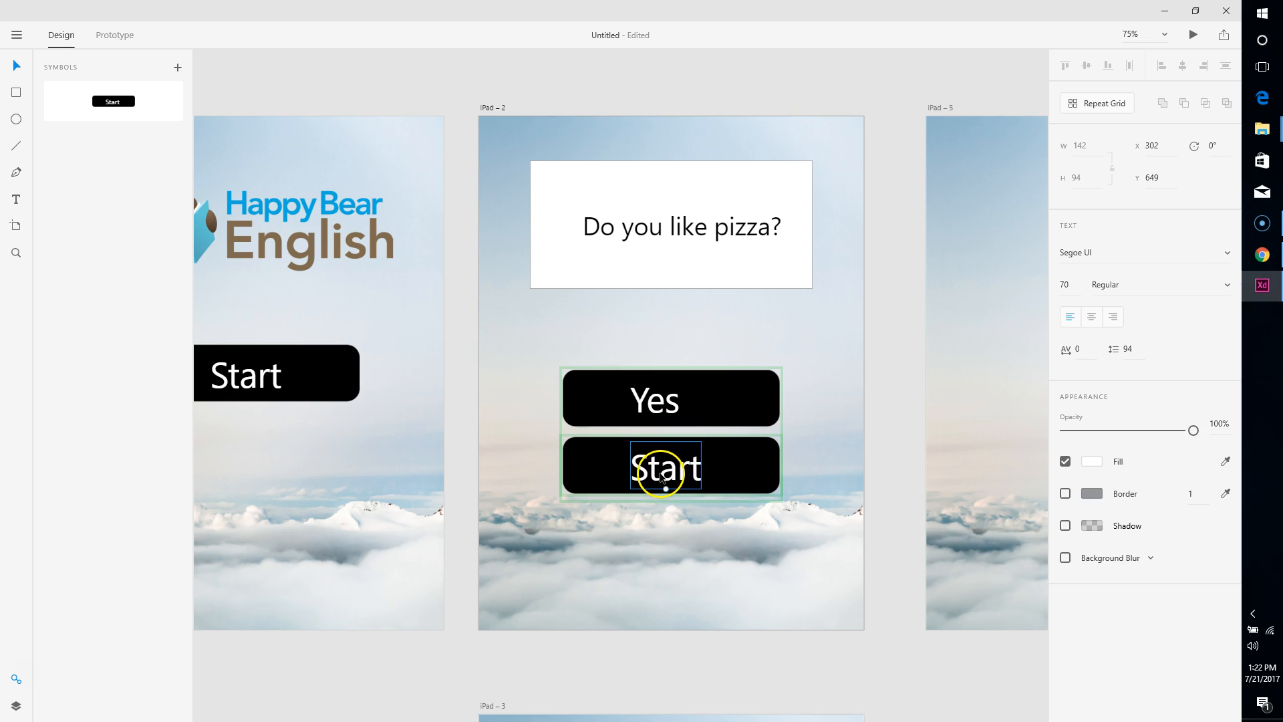
double_click(665, 475)
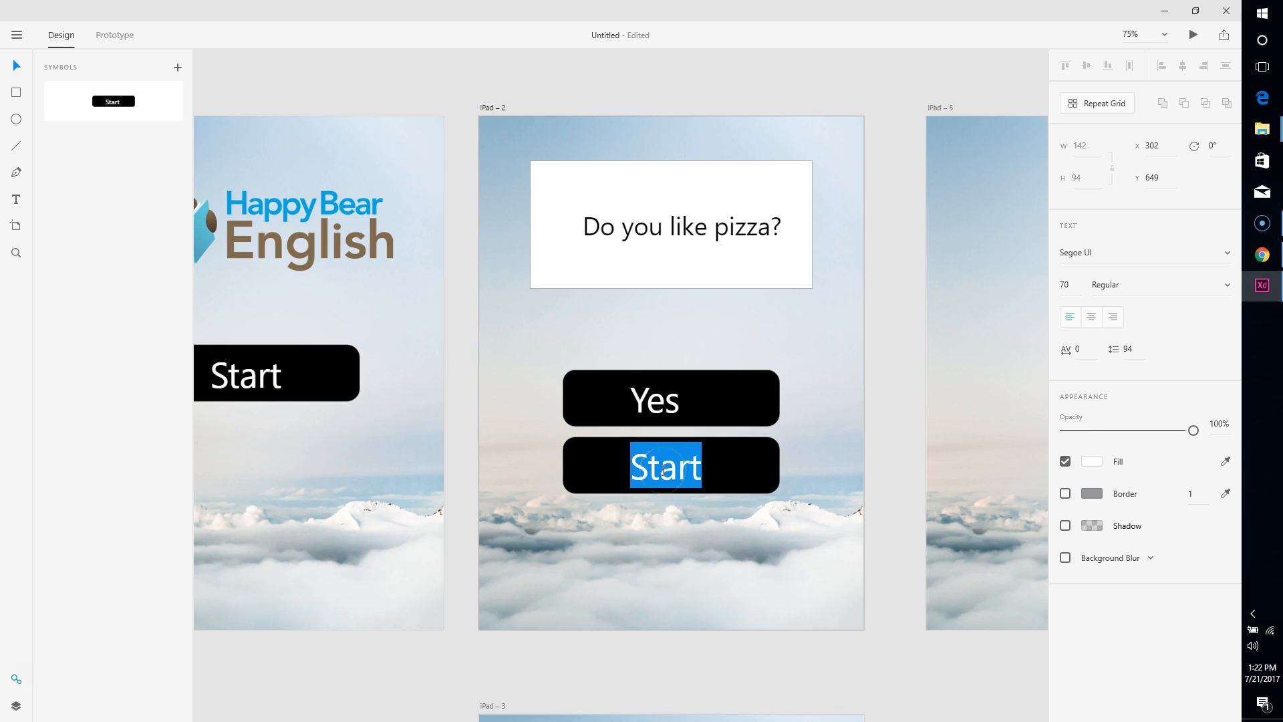
type("No")
Try to nudge the Yes label sideways inside the repeat grid.
left_click(31, 110)
left_click(624, 395)
left_click(653, 394)
left_click(657, 403)
mouse_move(657, 403)
left_mouse_down()
mouse_move(671, 401)
mouse_move(660, 403)
left_mouse_up()
left_click(884, 452)
left_click(644, 399)
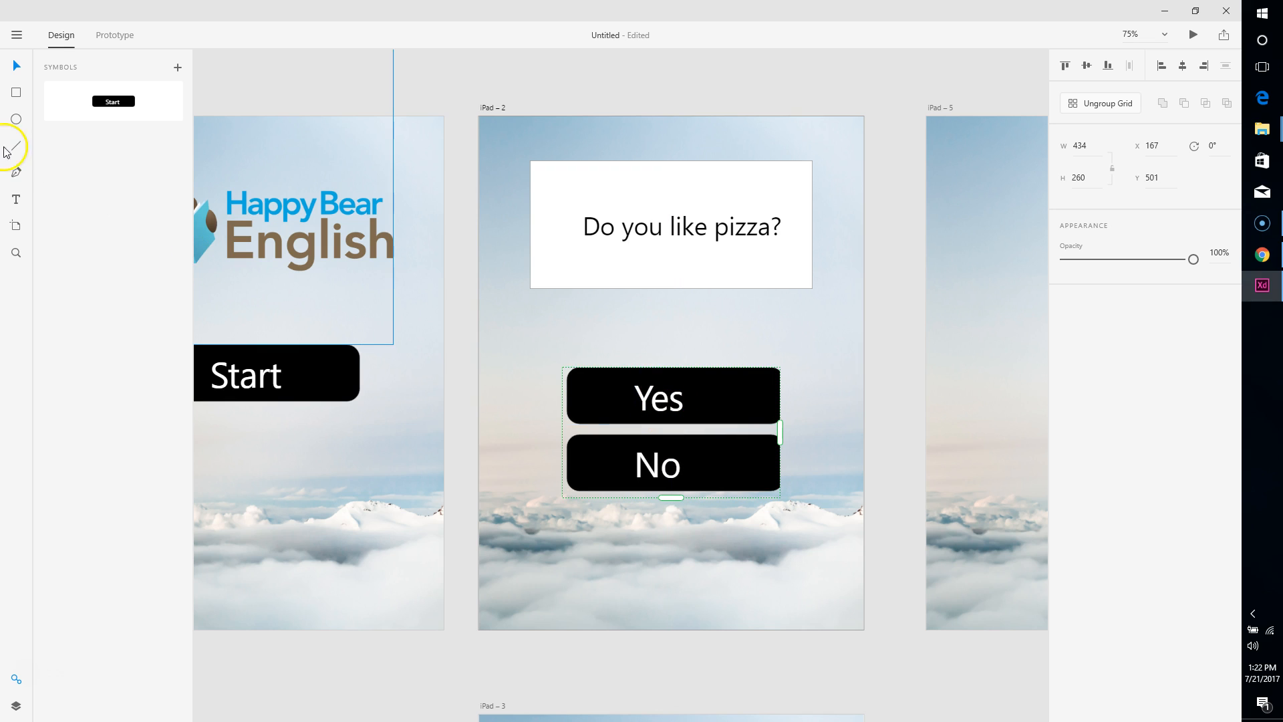
Ungroup the repeat grid and move the two buttons so the upper one sits at about X 167, Y 512.
left_click(1102, 102)
left_click(665, 399)
mouse_move(663, 404)
left_mouse_down()
mouse_move(653, 381)
mouse_move(654, 412)
mouse_move(651, 401)
left_mouse_up()
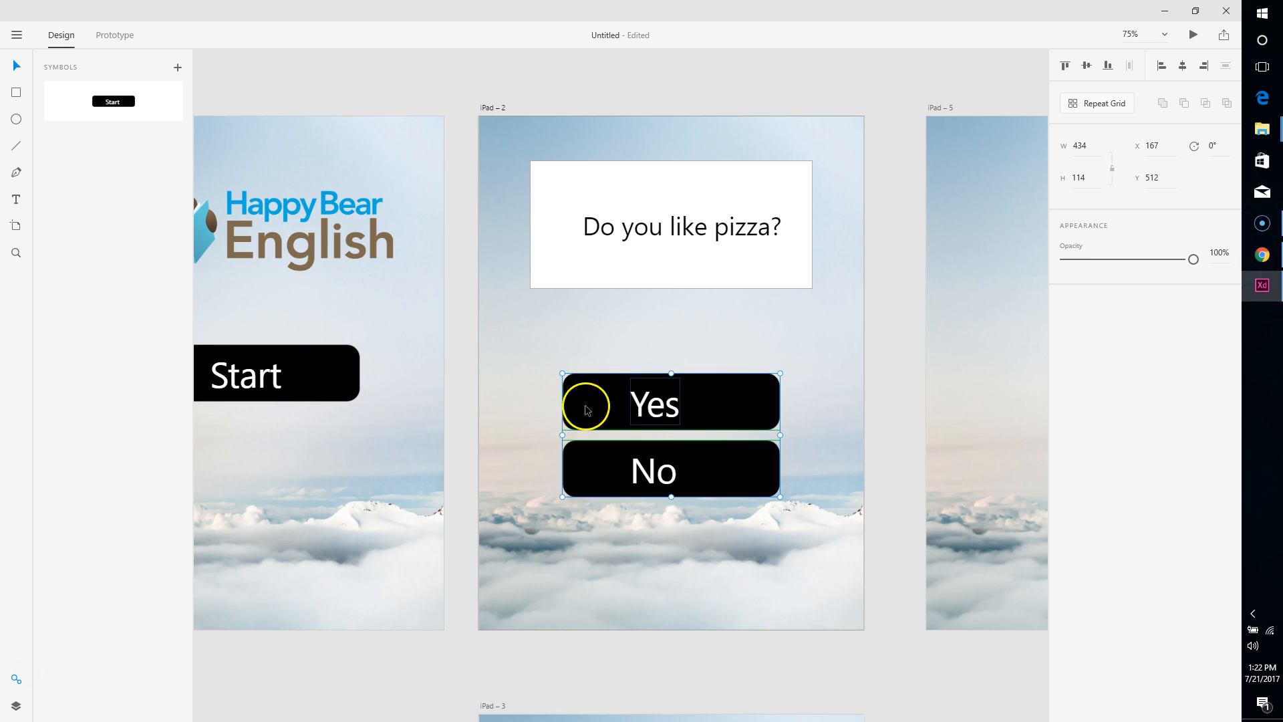
Move the Yes label within its button to about X 299, Y 522.
left_click(16, 199)
left_click(655, 406)
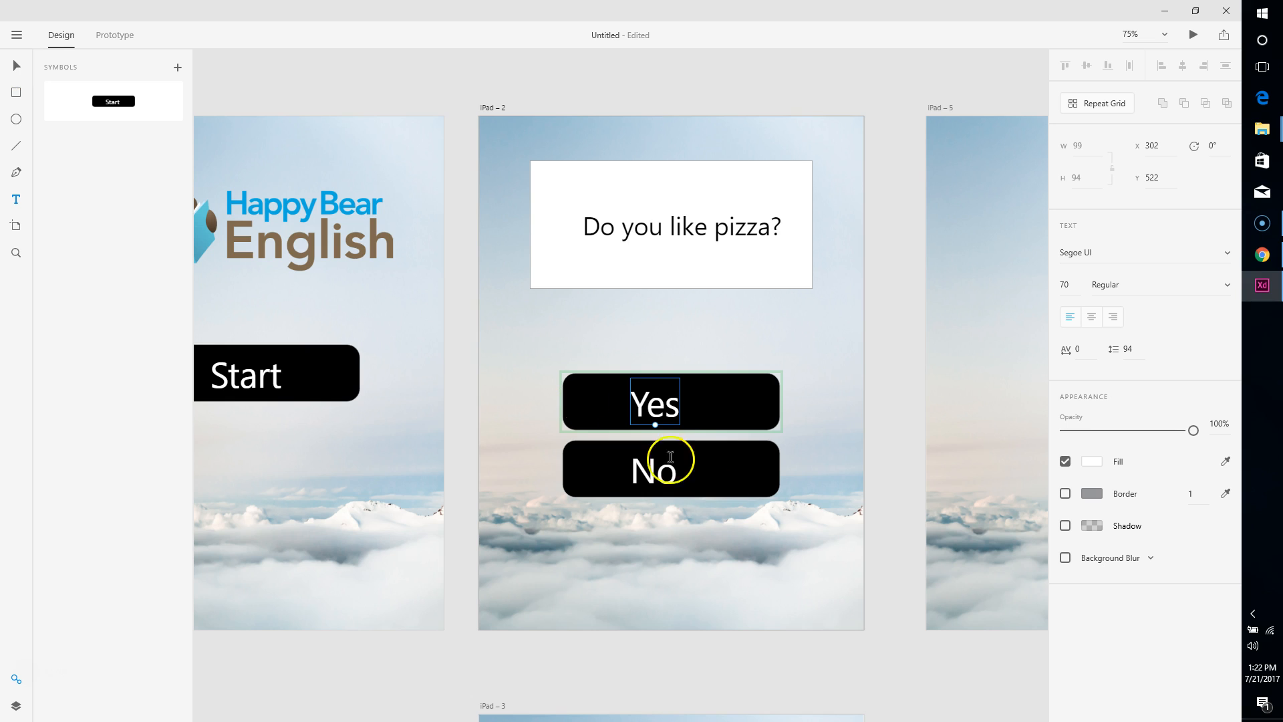
left_click(12, 69)
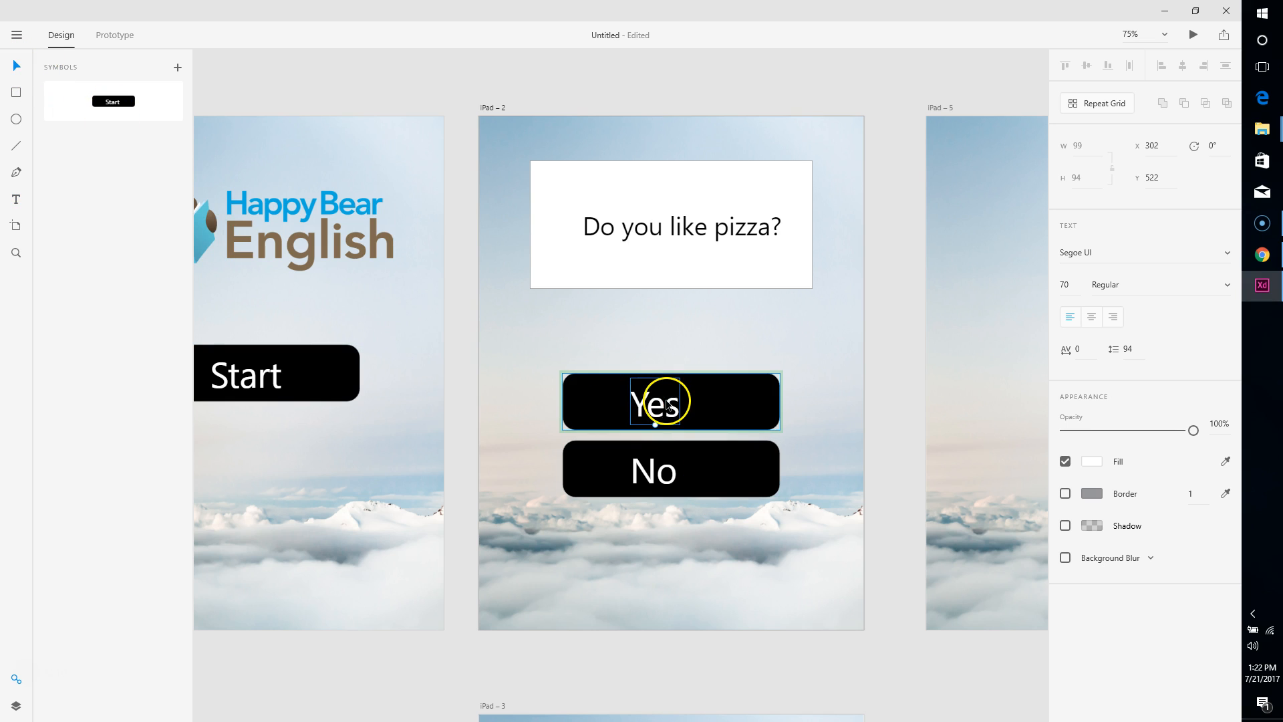
left_click_drag(669, 404, 667, 406)
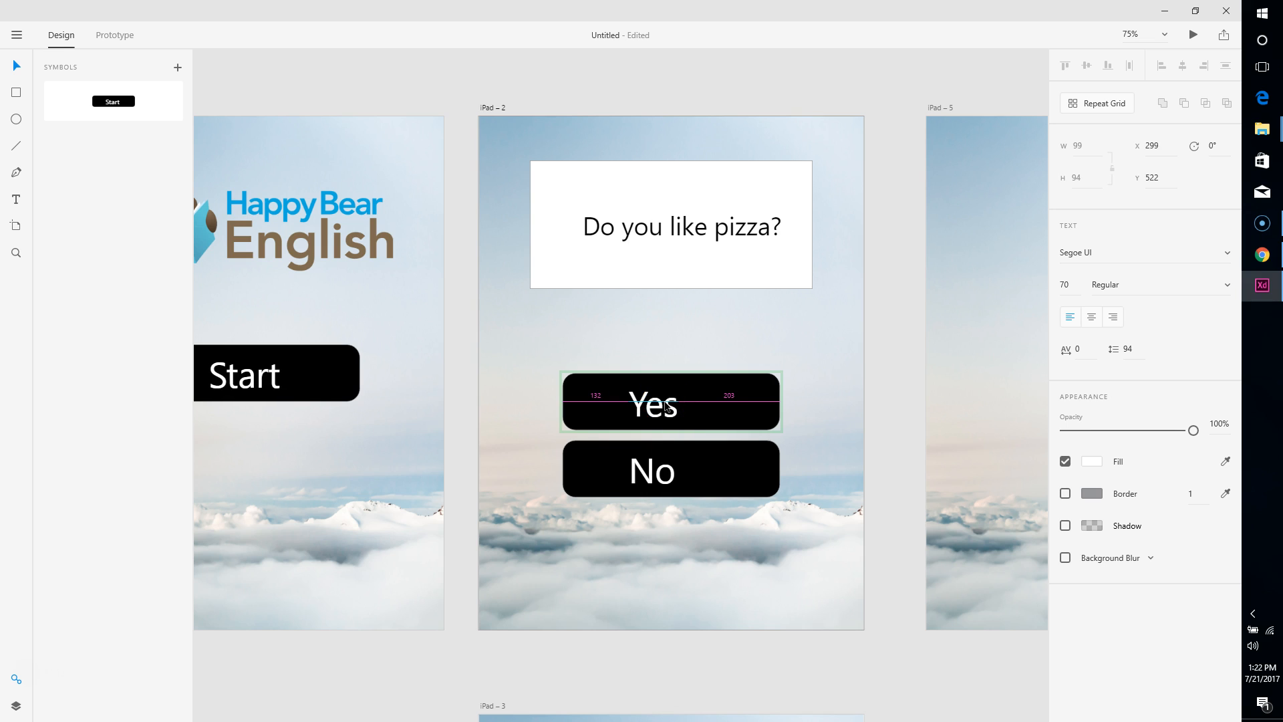
Shift the No and Yes labels sideways within their buttons on iPad – 2, placing the Yes label at about X 315, Y 522.
left_click(711, 479)
double_click(655, 467)
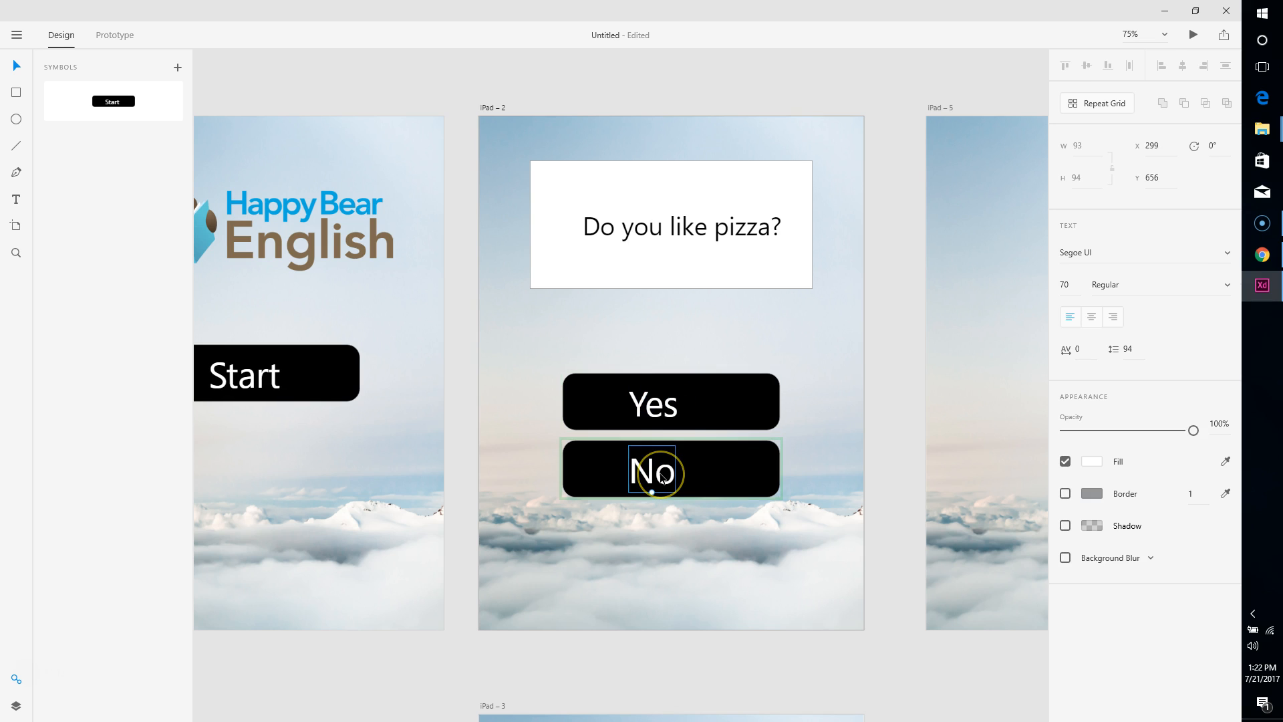
left_click_drag(662, 476, 669, 476)
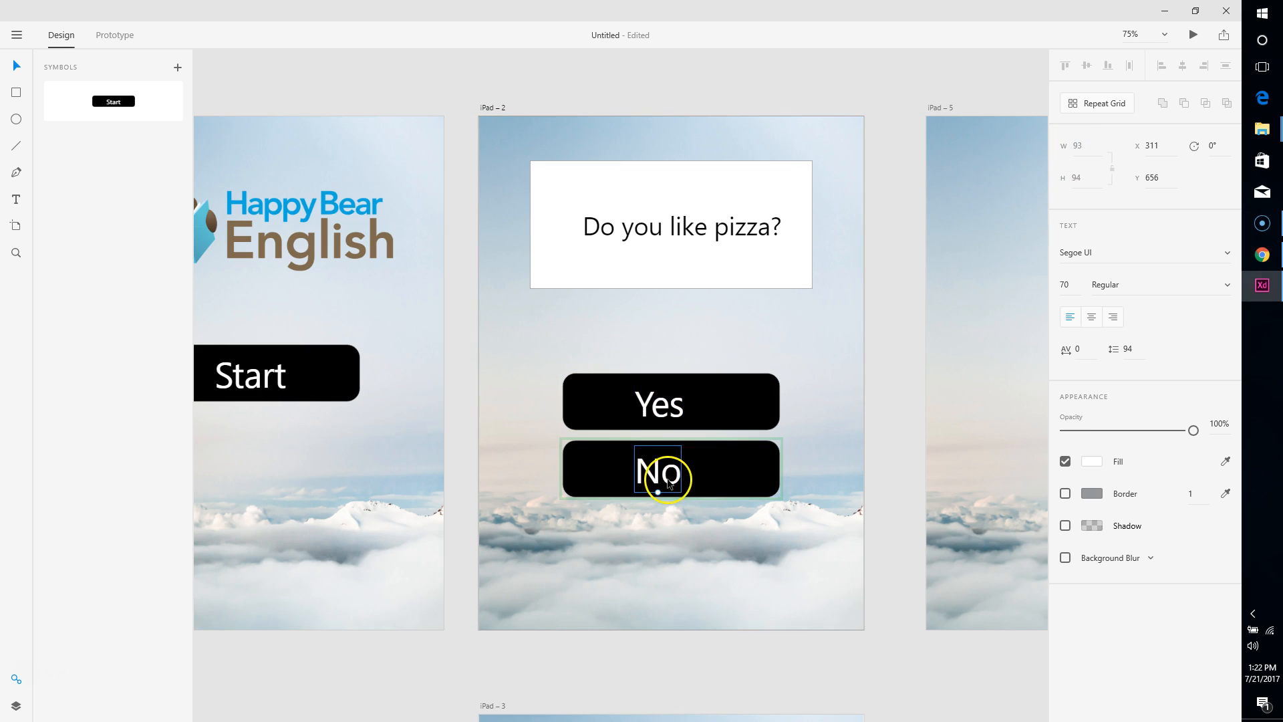
left_click(651, 405)
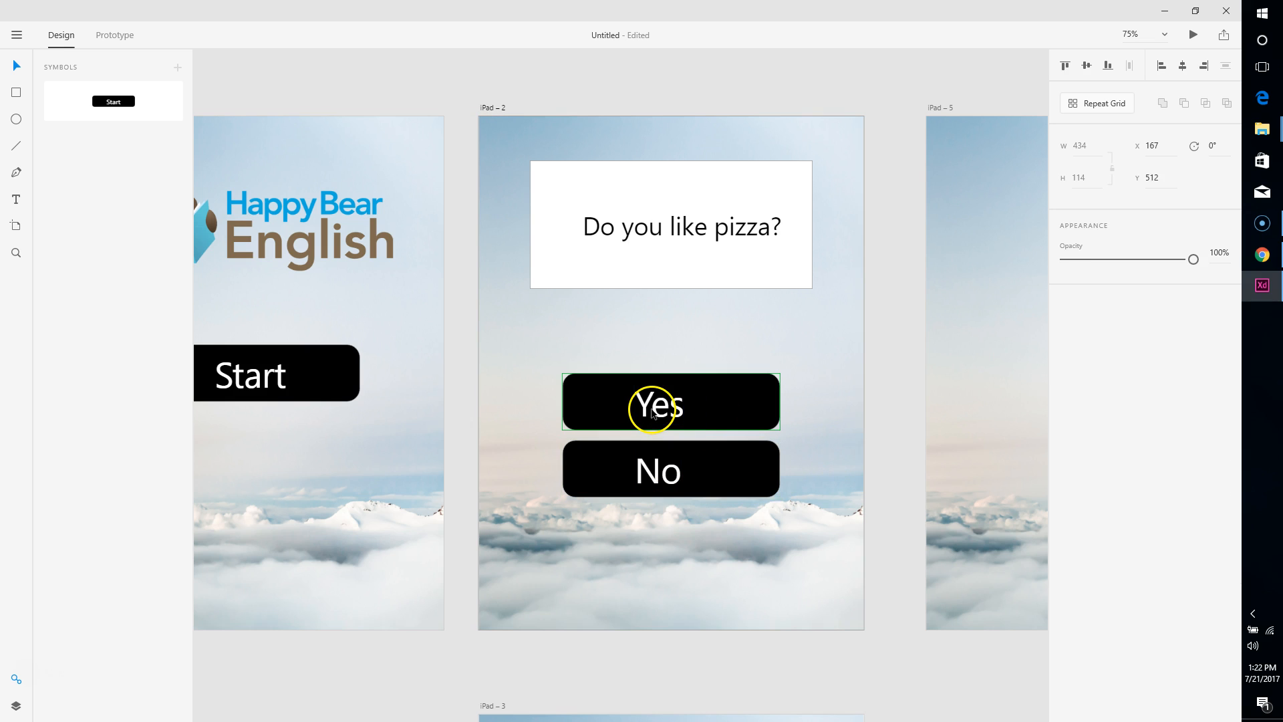
double_click(664, 401)
left_click_drag(665, 402, 666, 401)
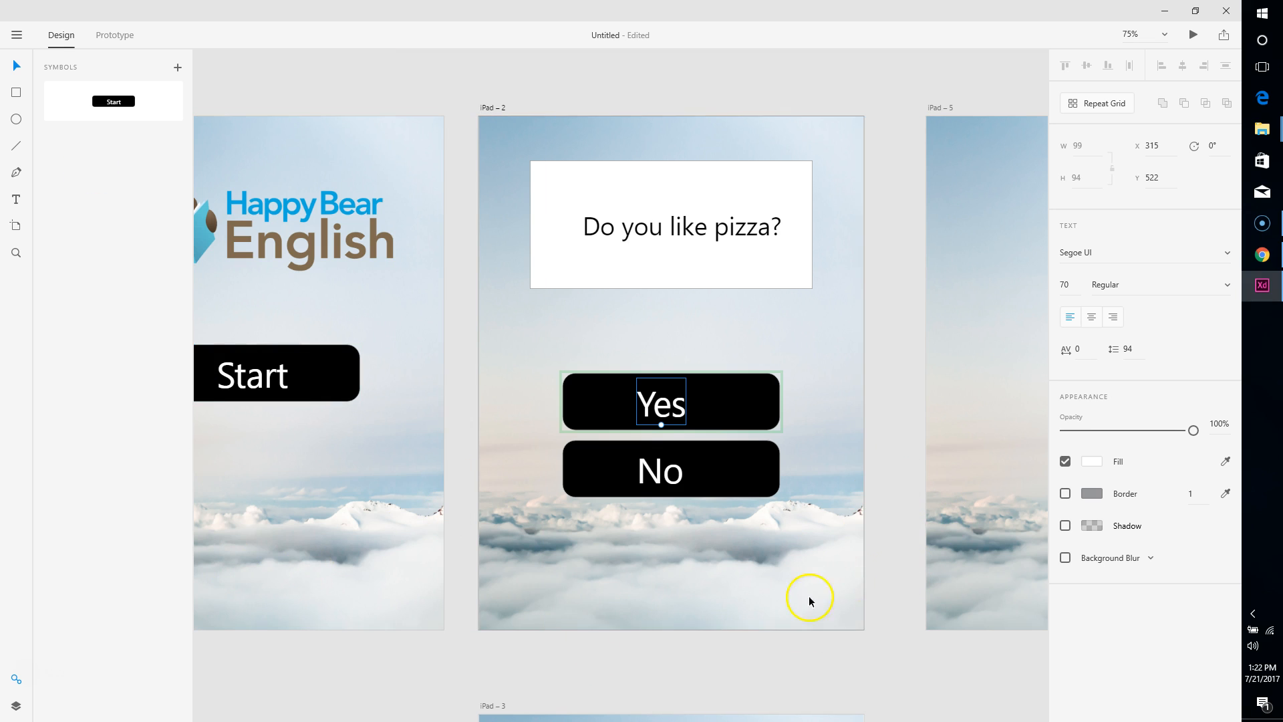
Draw a white rectangle about 527 by 424 on iPad – 5 at about X 145, Y 261.
left_click(16, 253)
key("ctrl+minus")
key("ctrl+minus")
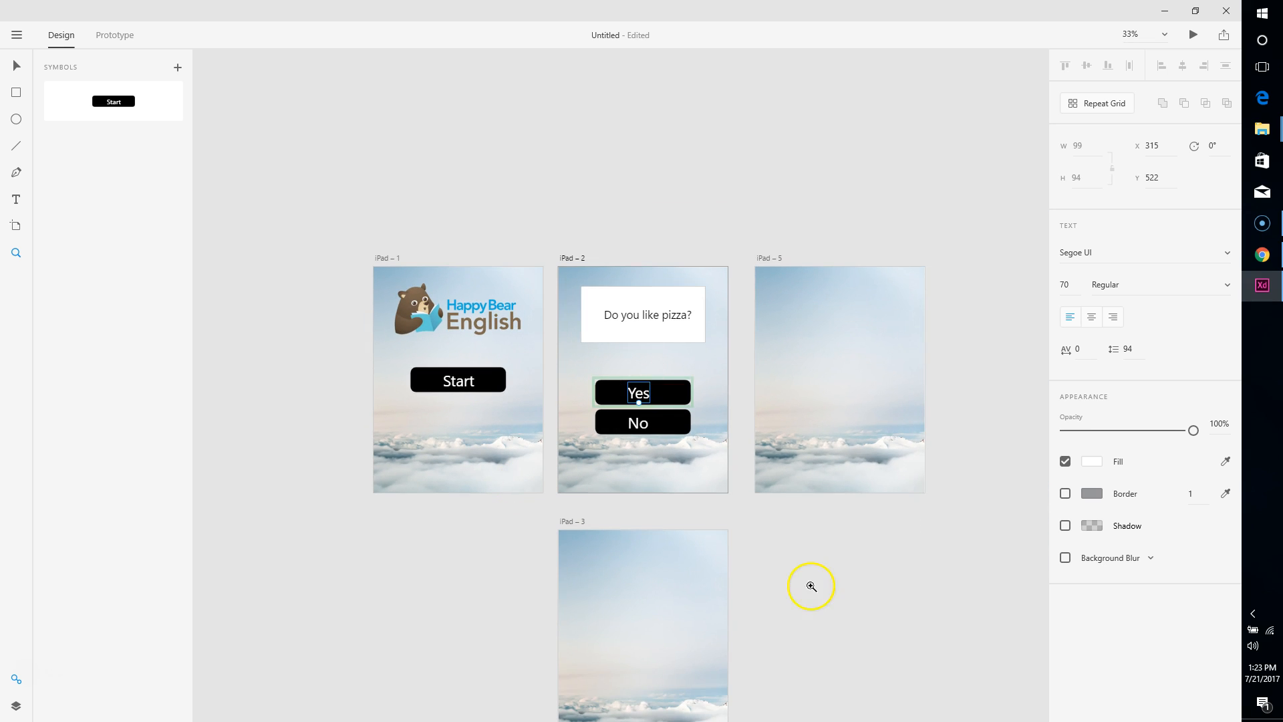
left_click(454, 583)
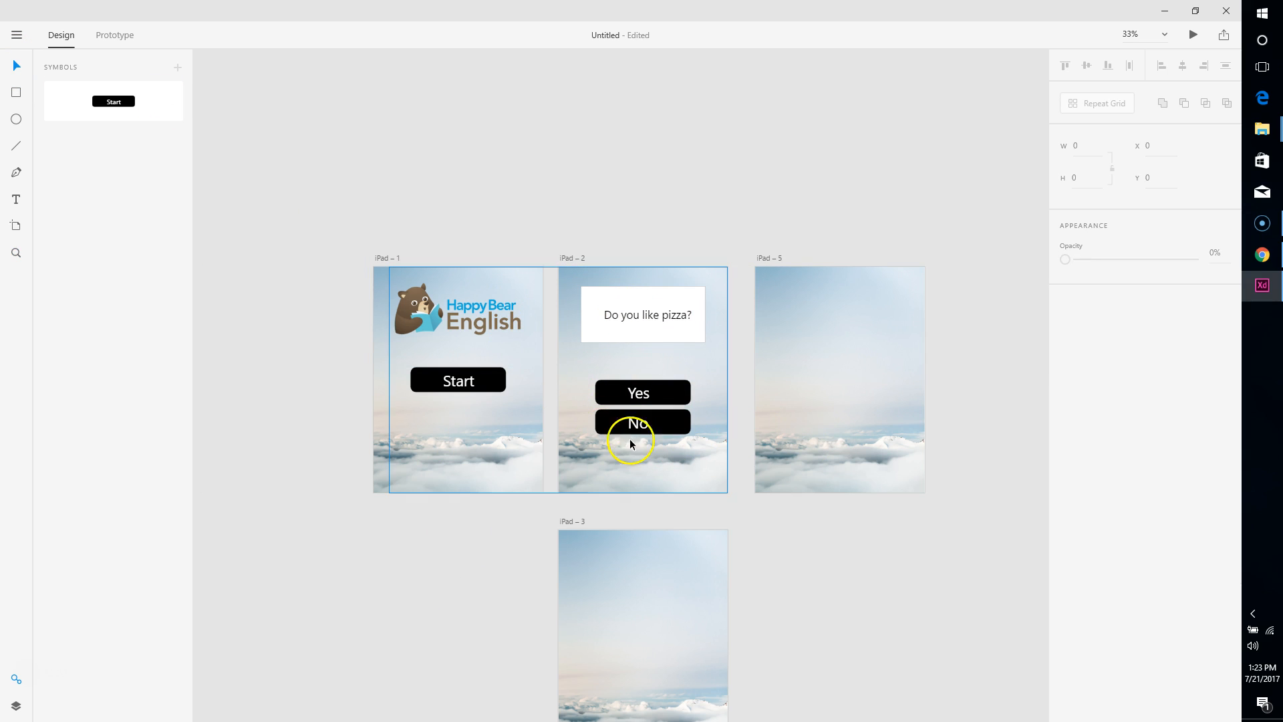
left_click_drag(696, 472, 875, 450)
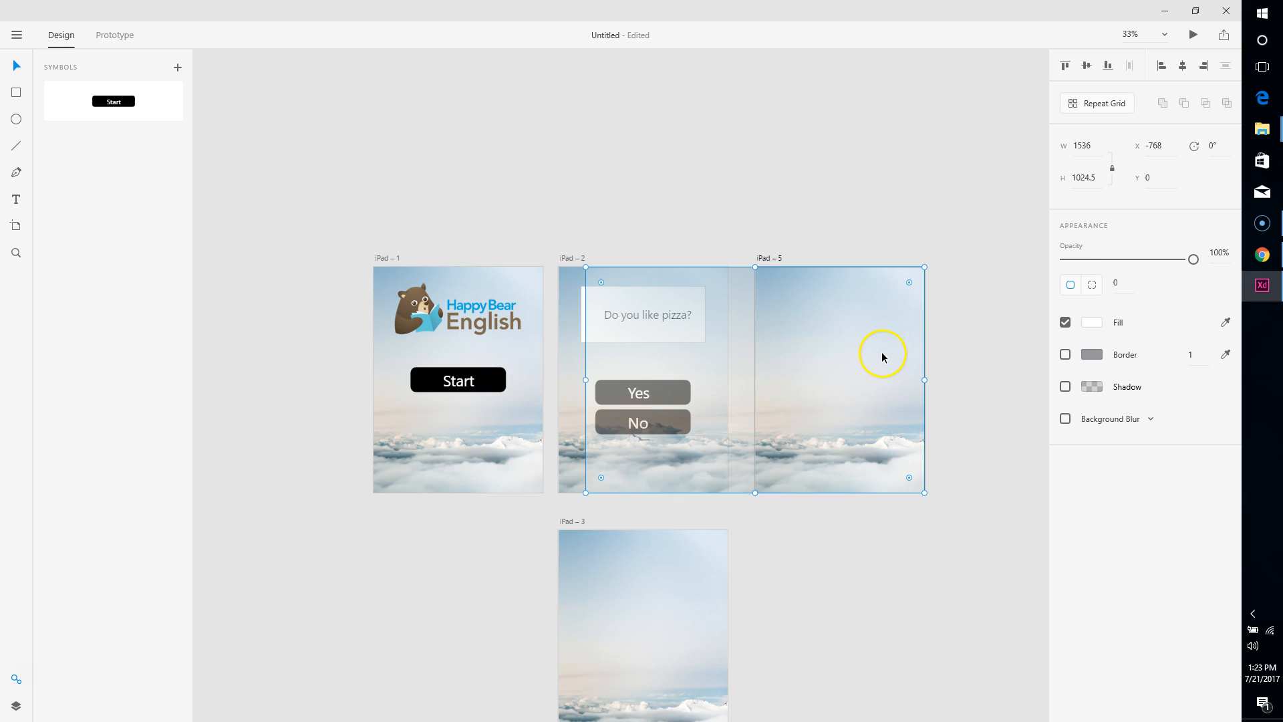
left_click(17, 92)
left_click_drag(789, 326, 903, 418)
Add the text "Great" inside the white box on iPad – 5 at size 70 with a black #000000 fill.
left_click(17, 200)
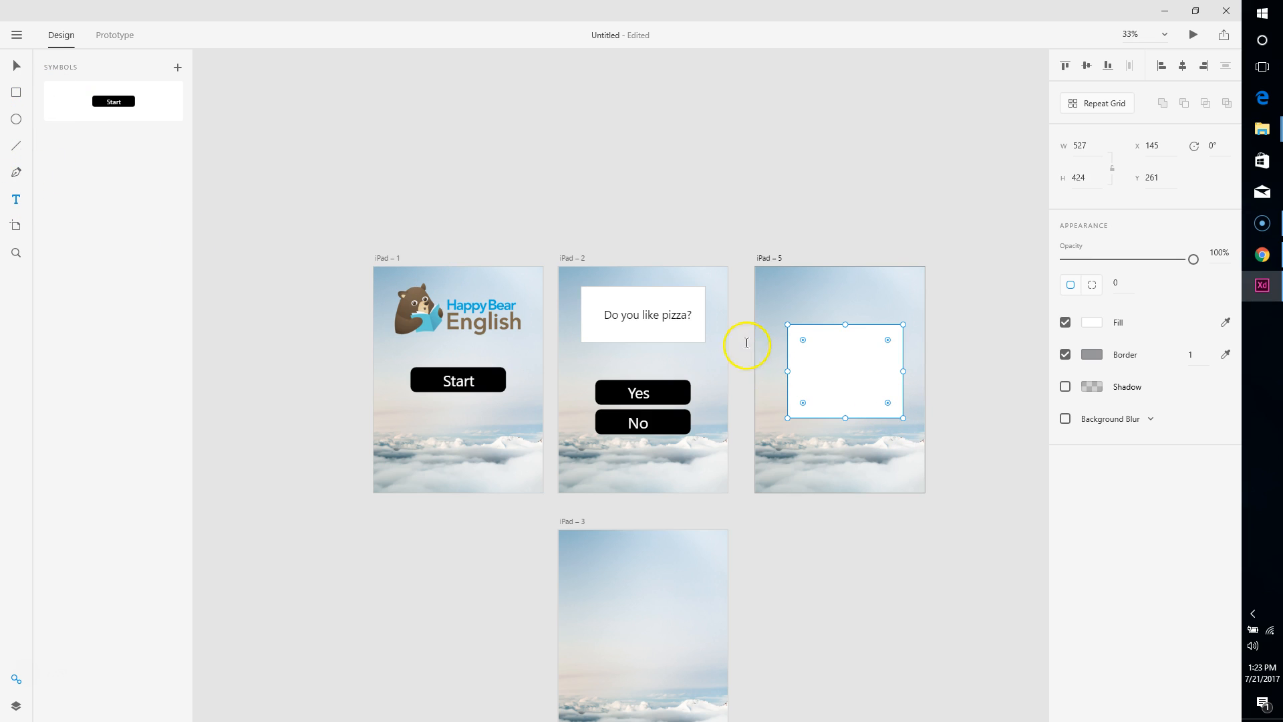
left_click(840, 369)
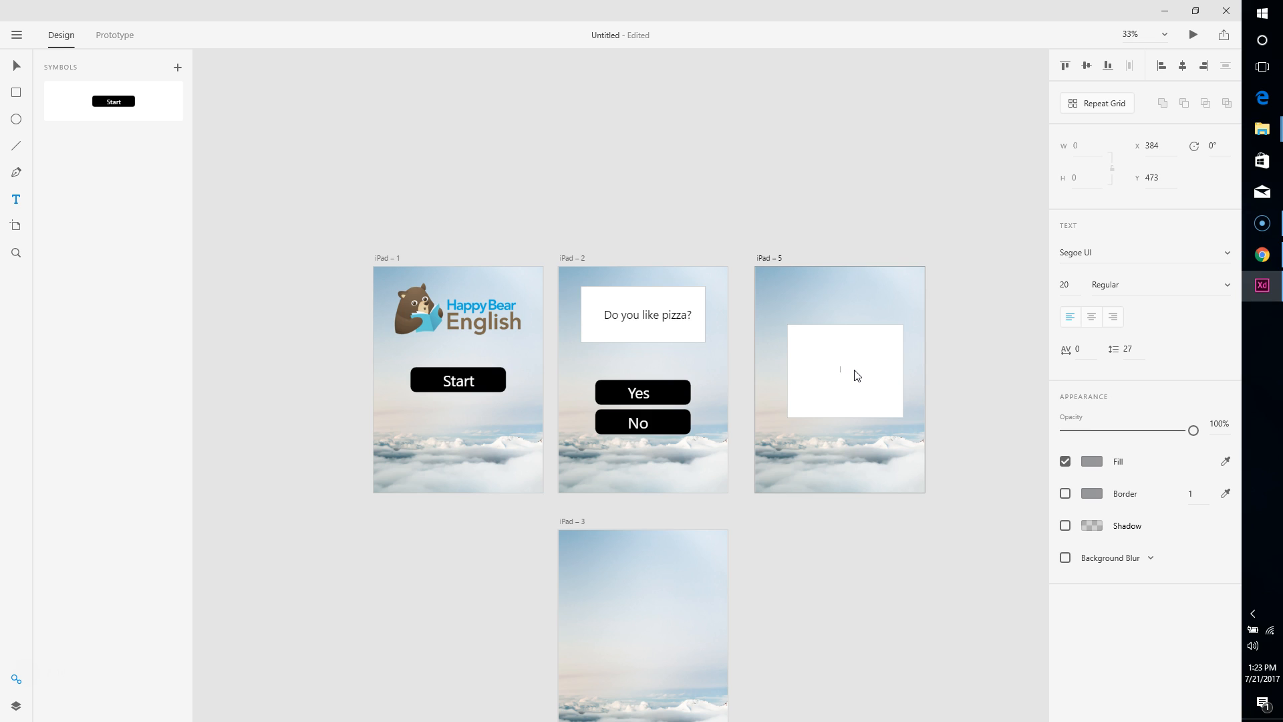
left_click(850, 367)
double_click(852, 369)
left_click(1071, 286)
left_click(1092, 462)
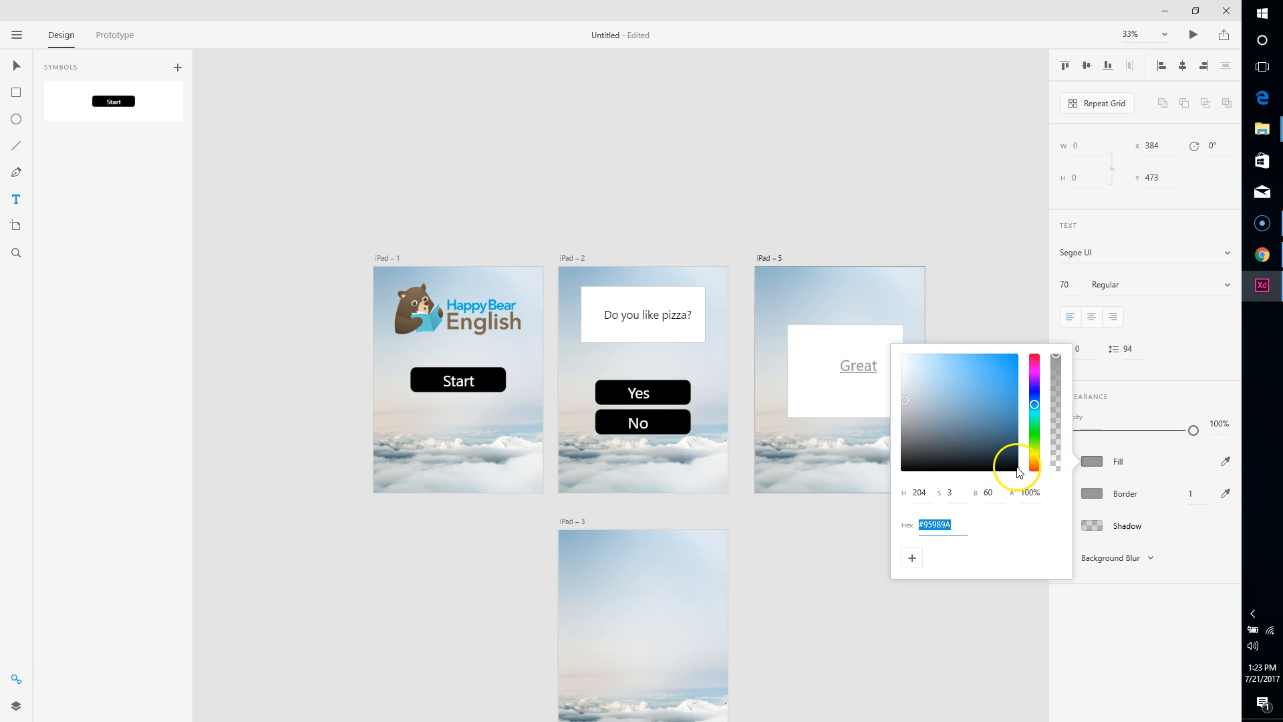
left_click(1017, 471)
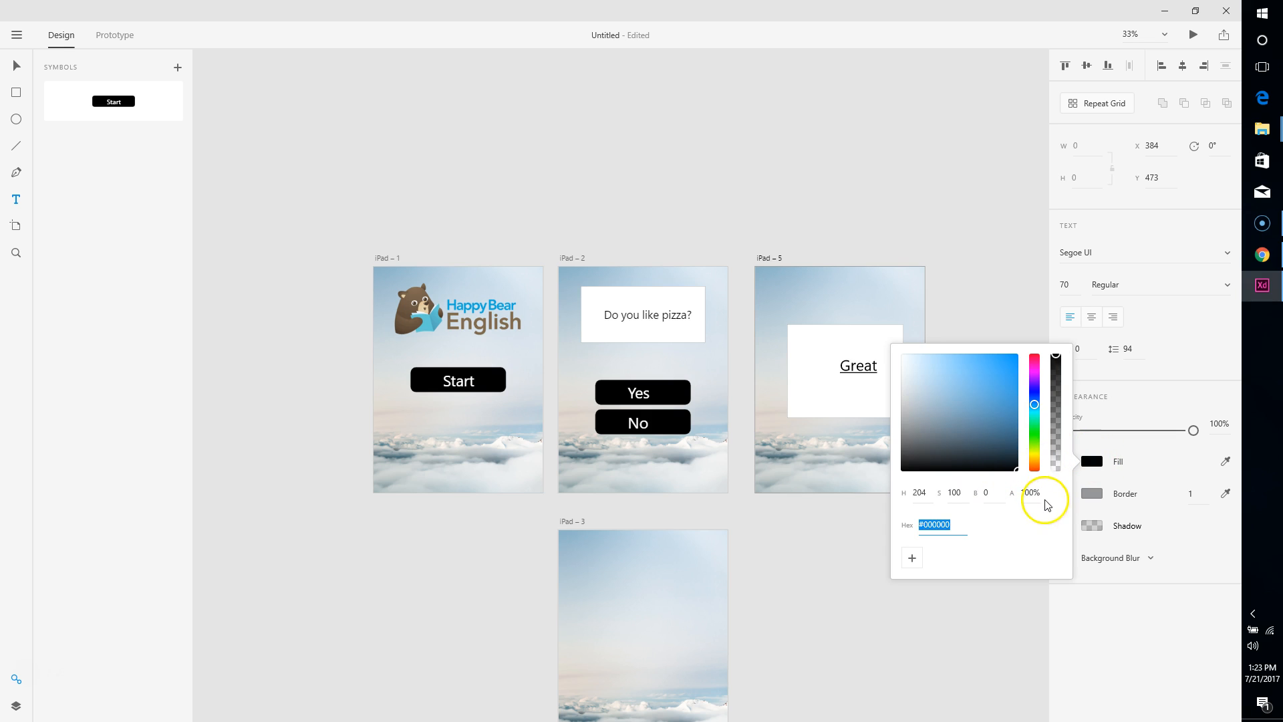
left_click(840, 501)
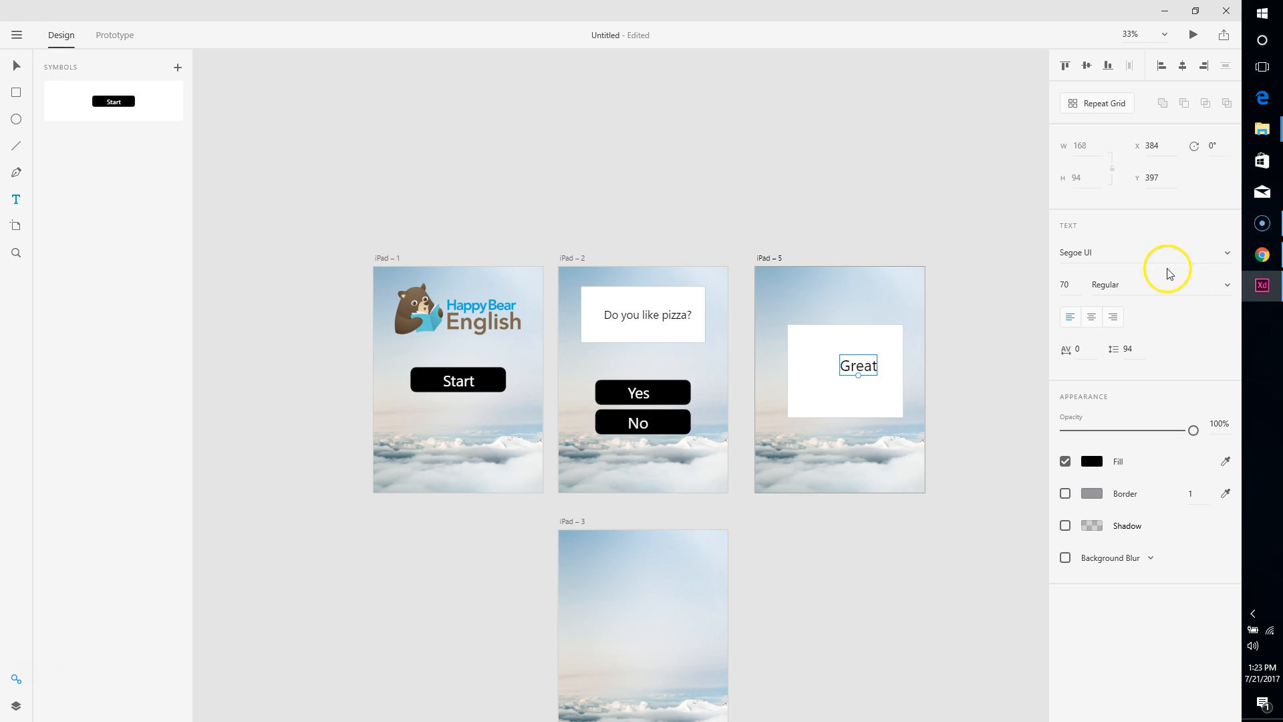
Enlarge the "Great" text to size 90 and move it to about X 301, Y 392 in its box.
left_click(1065, 283)
type("90")
key("Return")
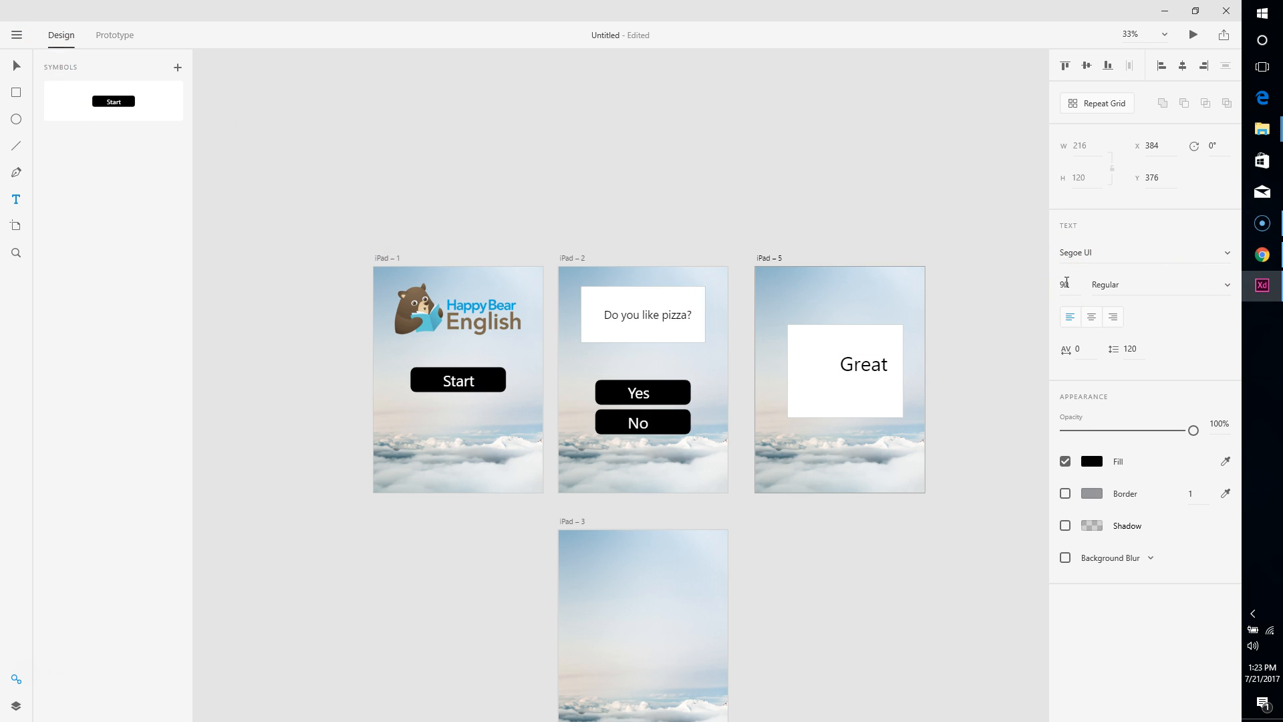
left_click(16, 65)
left_click_drag(862, 366, 846, 368)
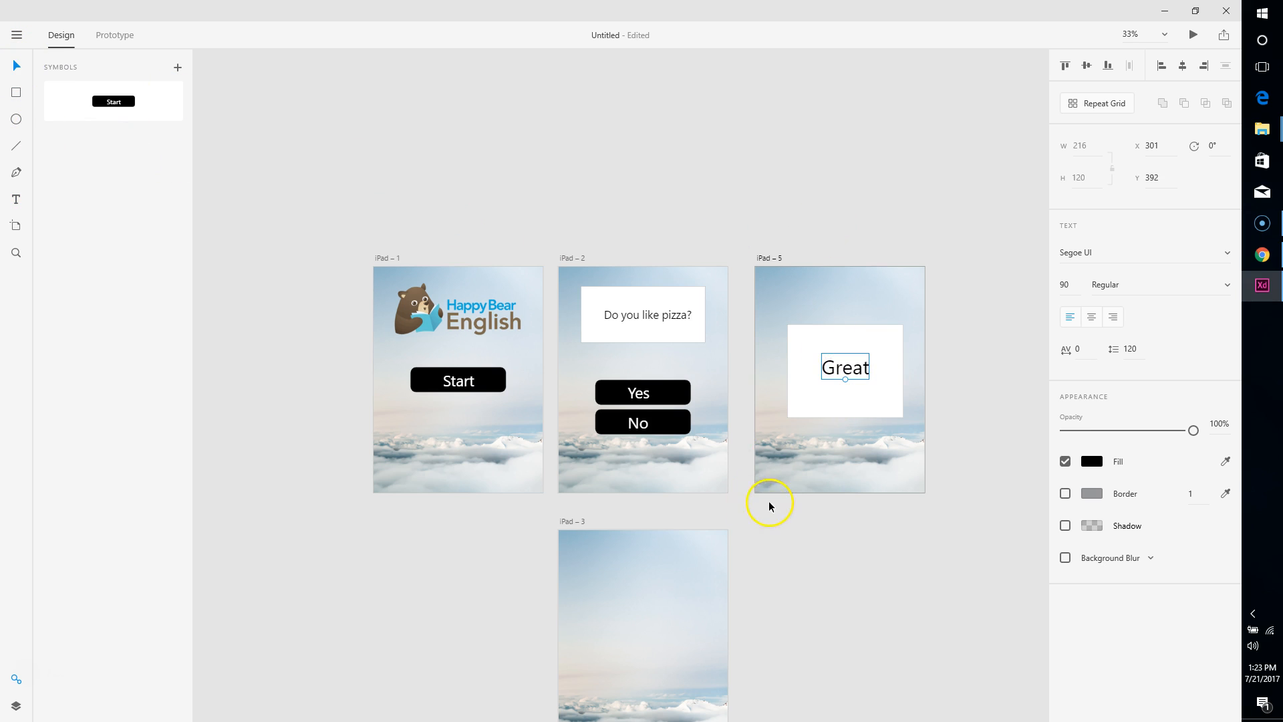
Switch to prototyping and link the Start button on iPad – 1 to iPad – 2.
scroll(633, 430, "down", 3)
scroll(633, 429, "down", 3)
scroll(914, 593, "up", 4)
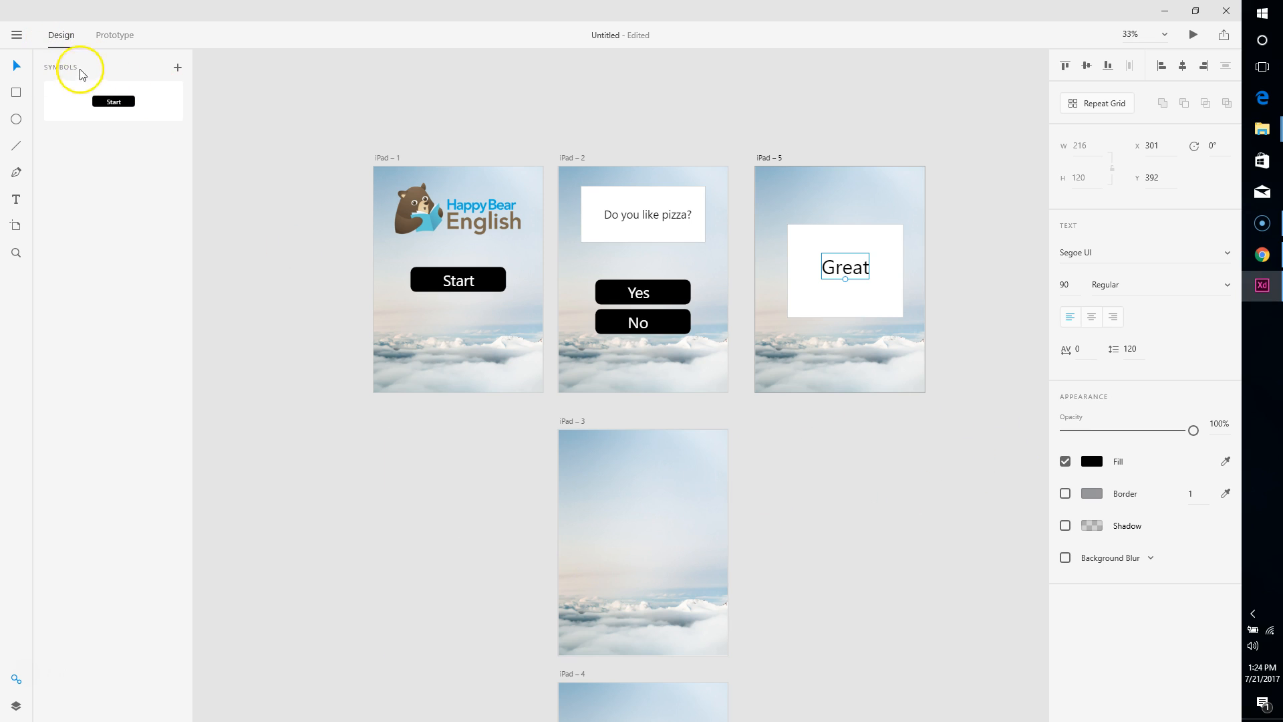
left_click(281, 243)
left_click(113, 35)
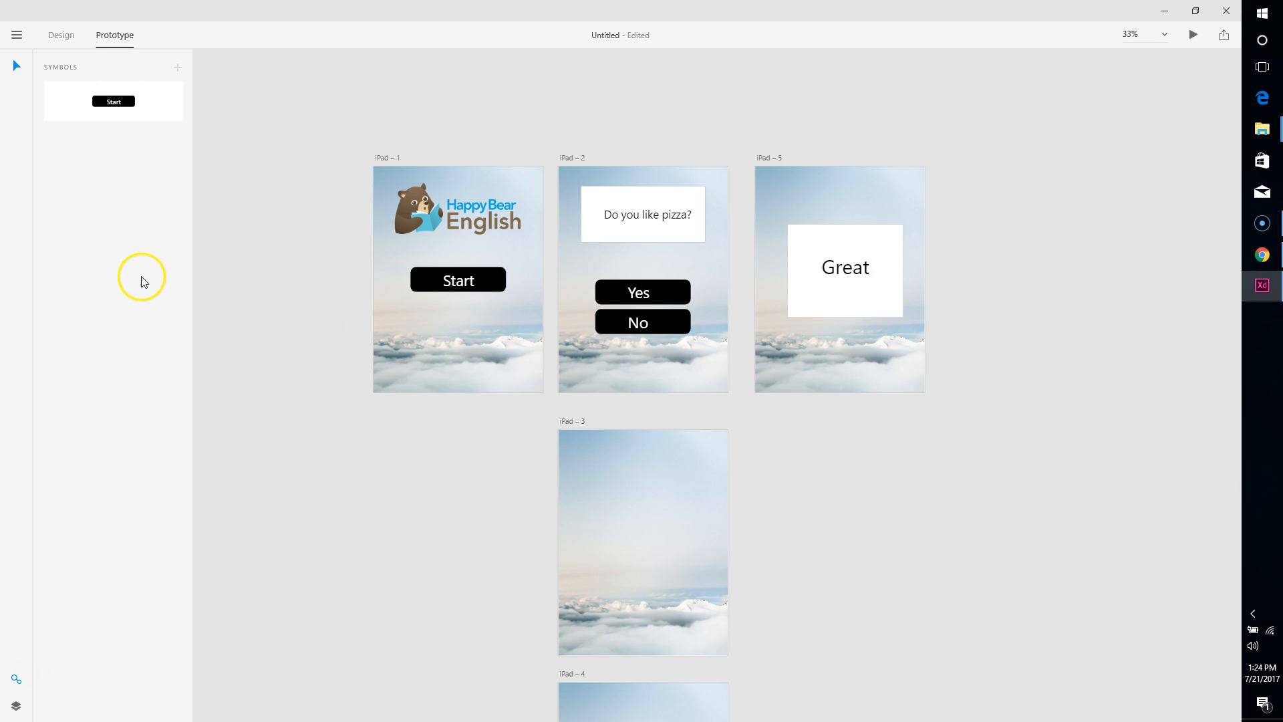
left_click(492, 283)
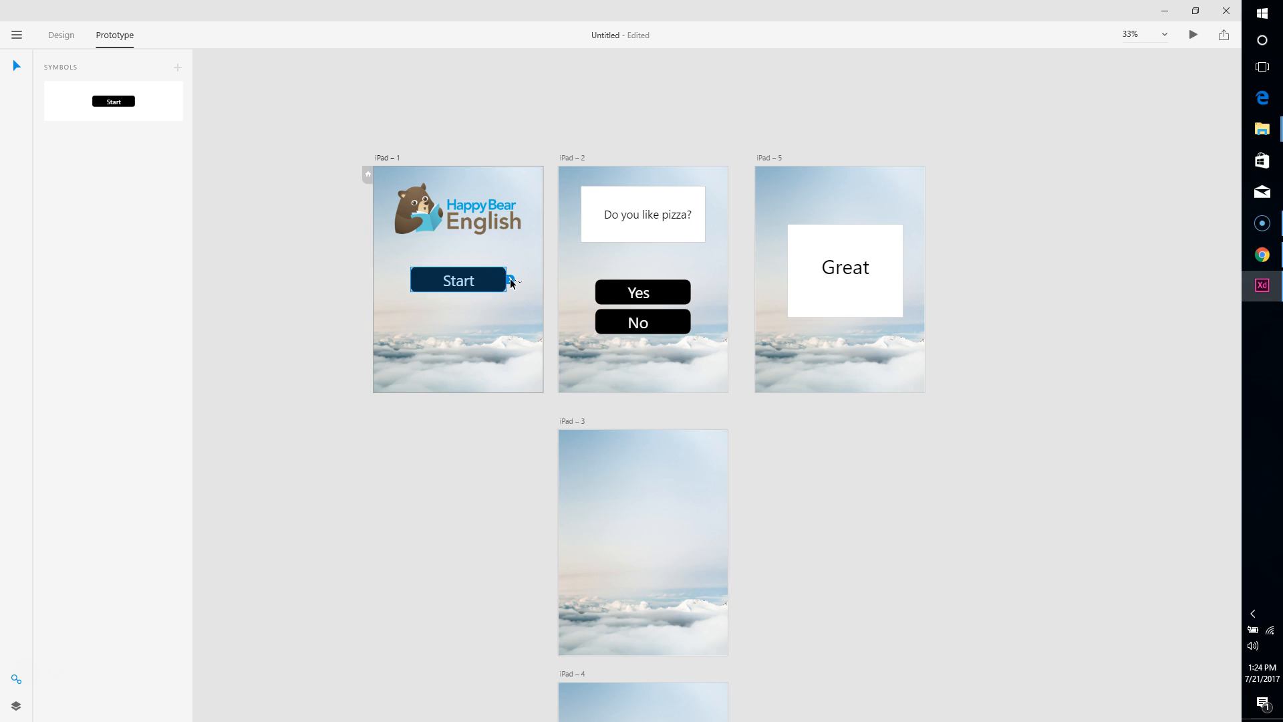
left_click_drag(535, 260, 581, 260)
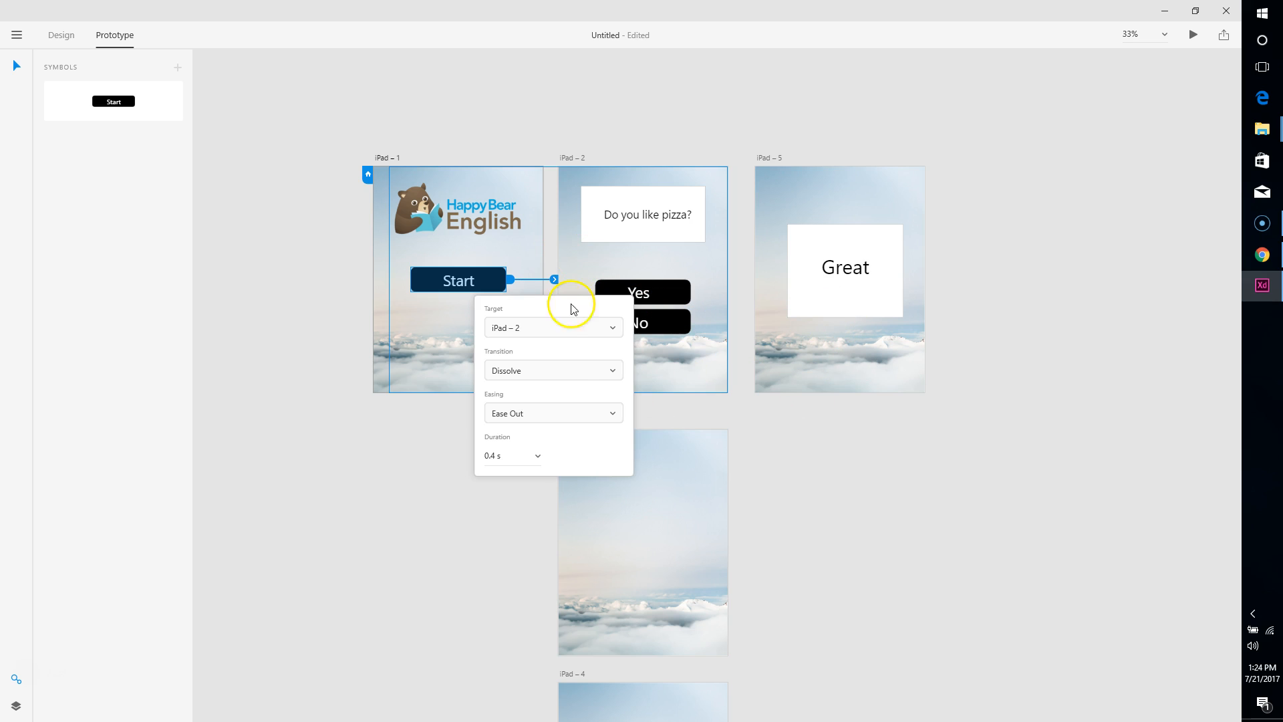
Set the Start link's transition to Slide Right, leaving its easing and duration as they are.
left_click(547, 373)
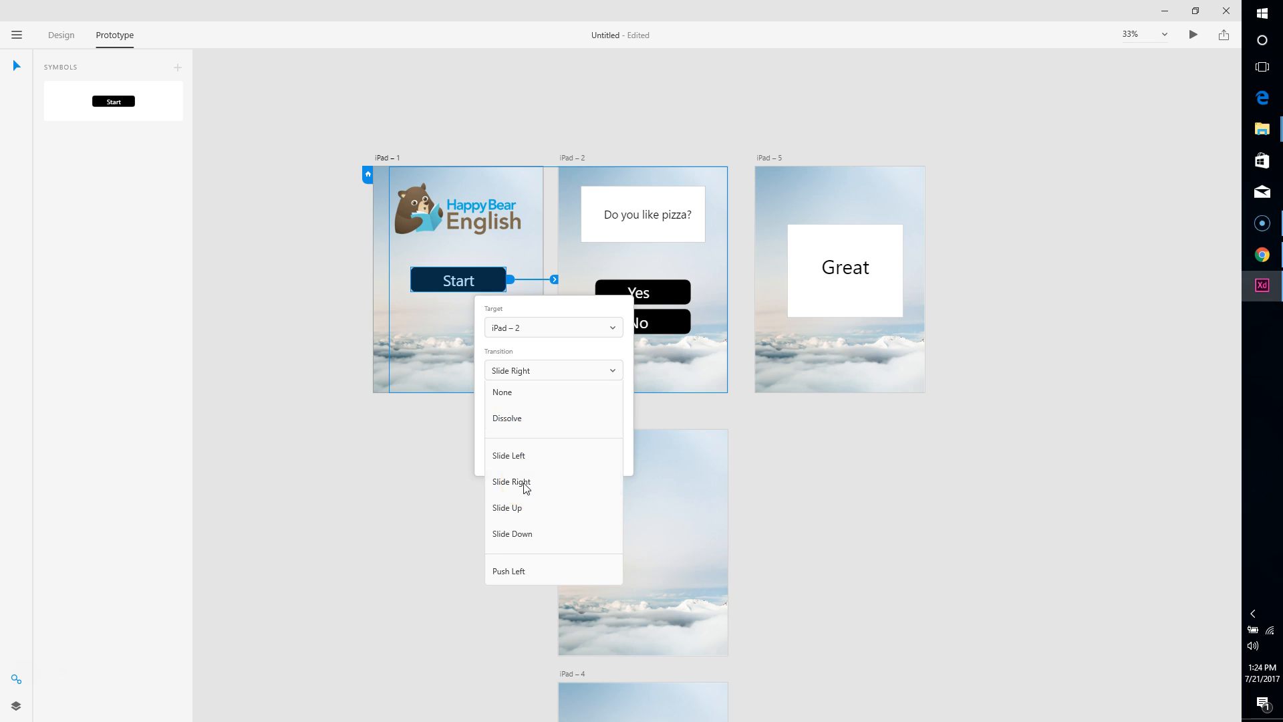
left_click(527, 488)
left_click(538, 457)
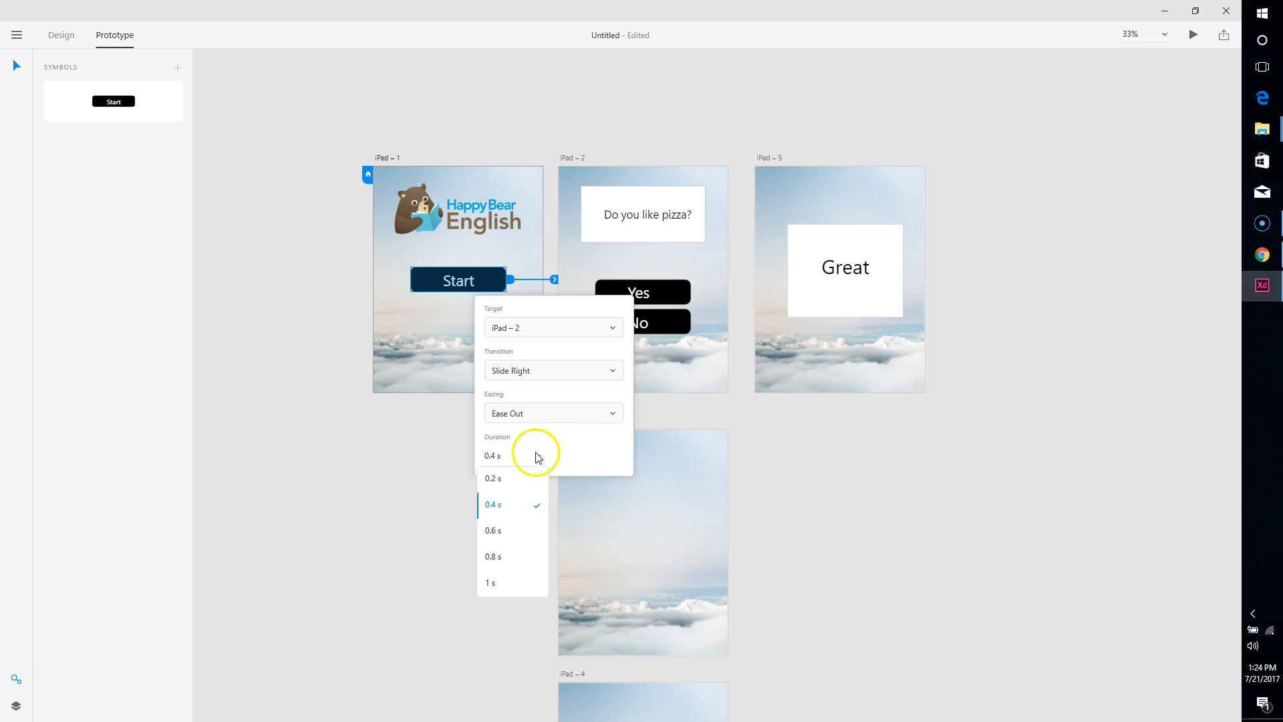
left_click(401, 451)
left_click(917, 479)
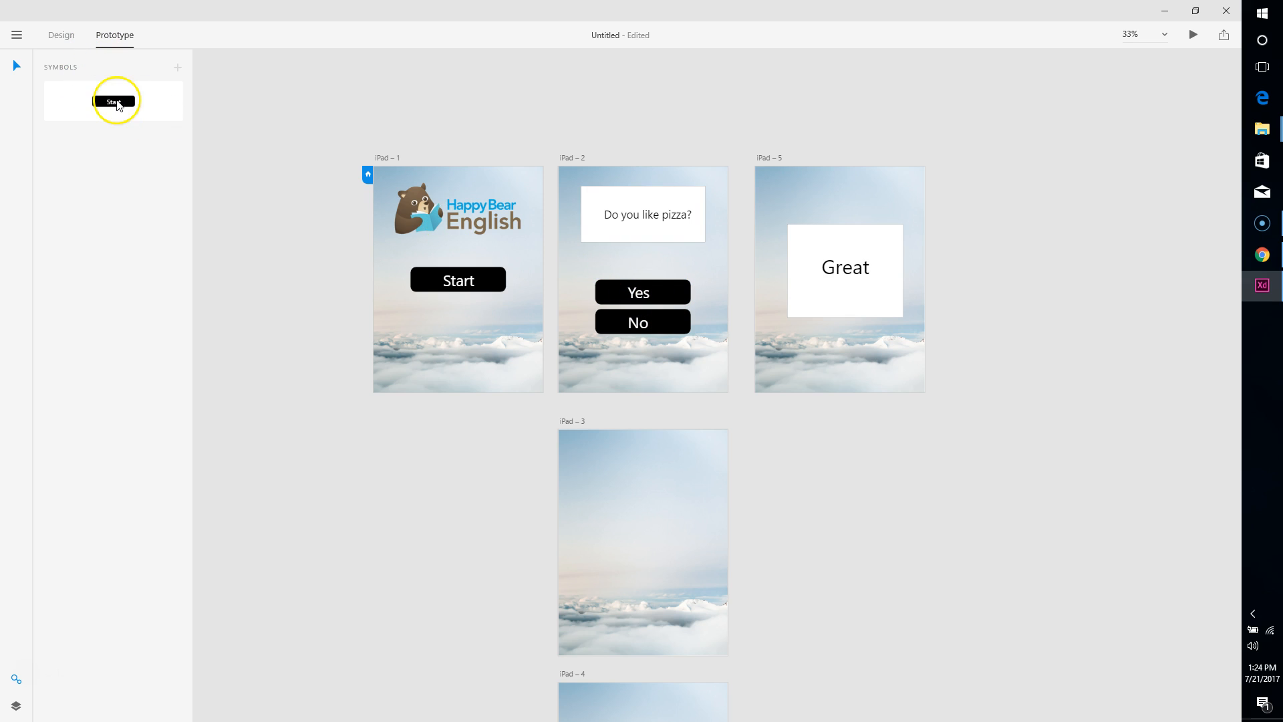
Link both the Yes and No buttons on iPad – 2 to iPad – 5 with the Slide Right transition.
left_click(662, 288)
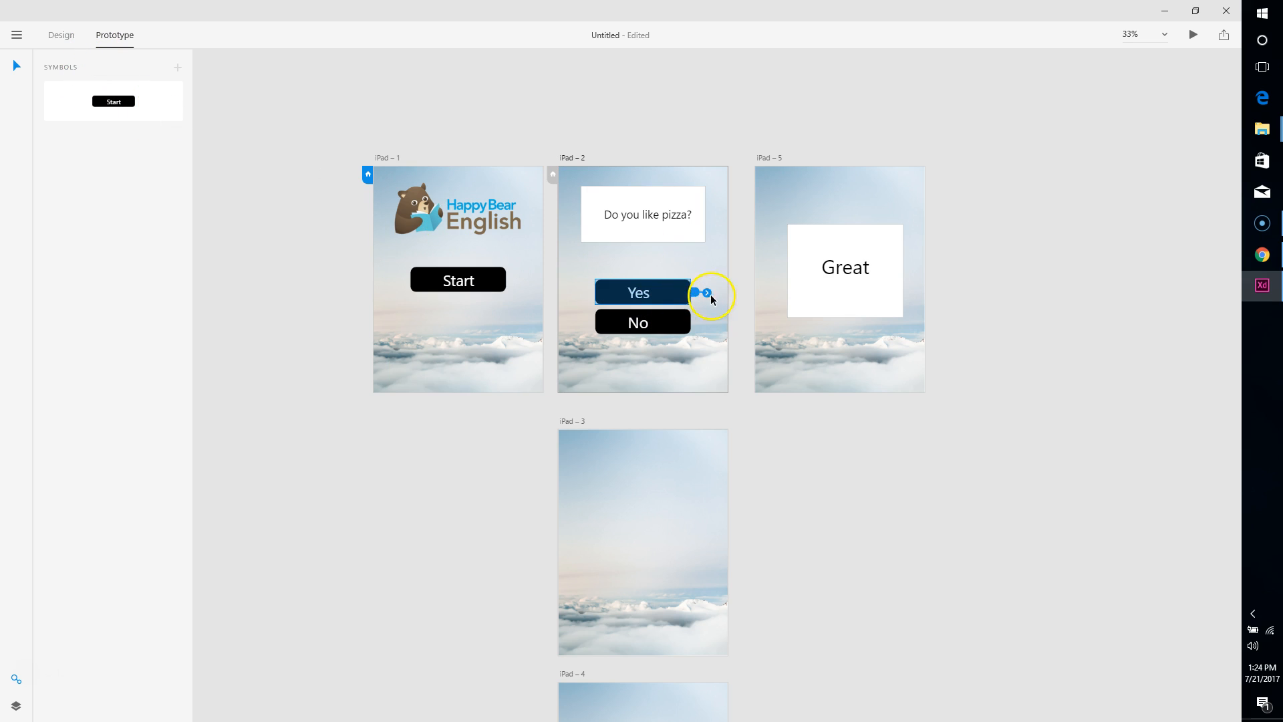
left_click_drag(728, 355, 799, 350)
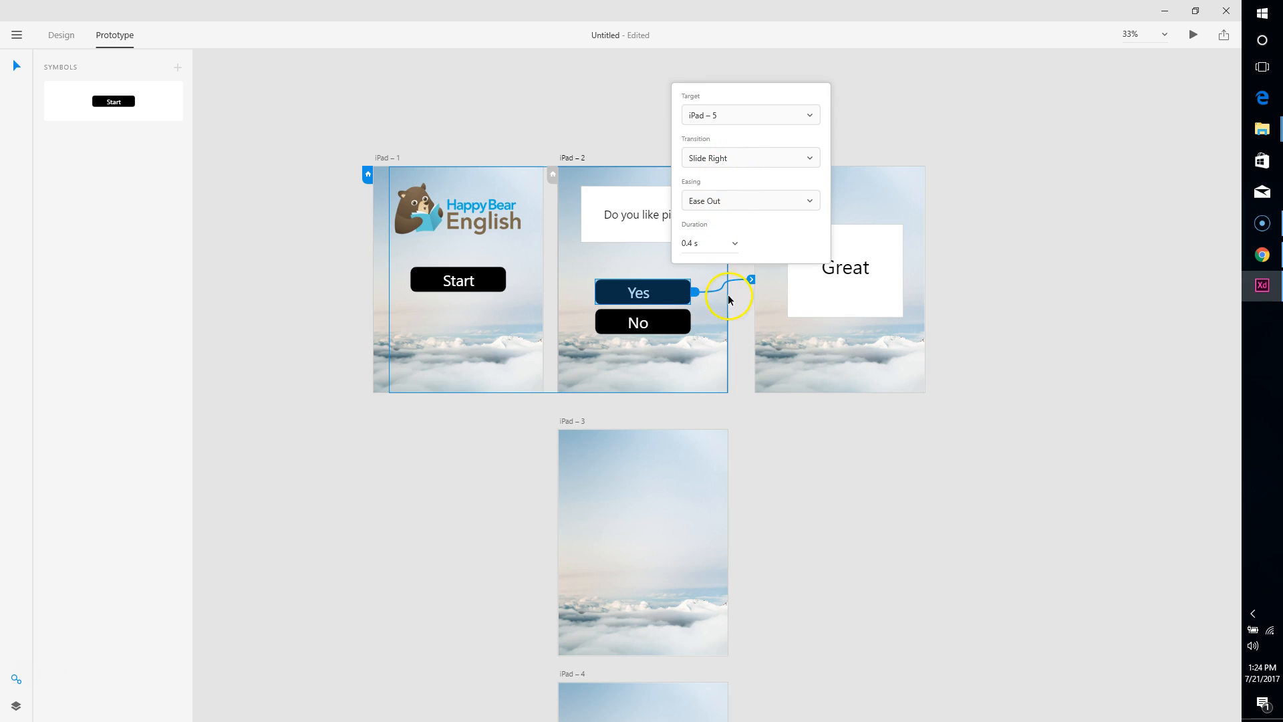
left_click(856, 467)
left_click(673, 322)
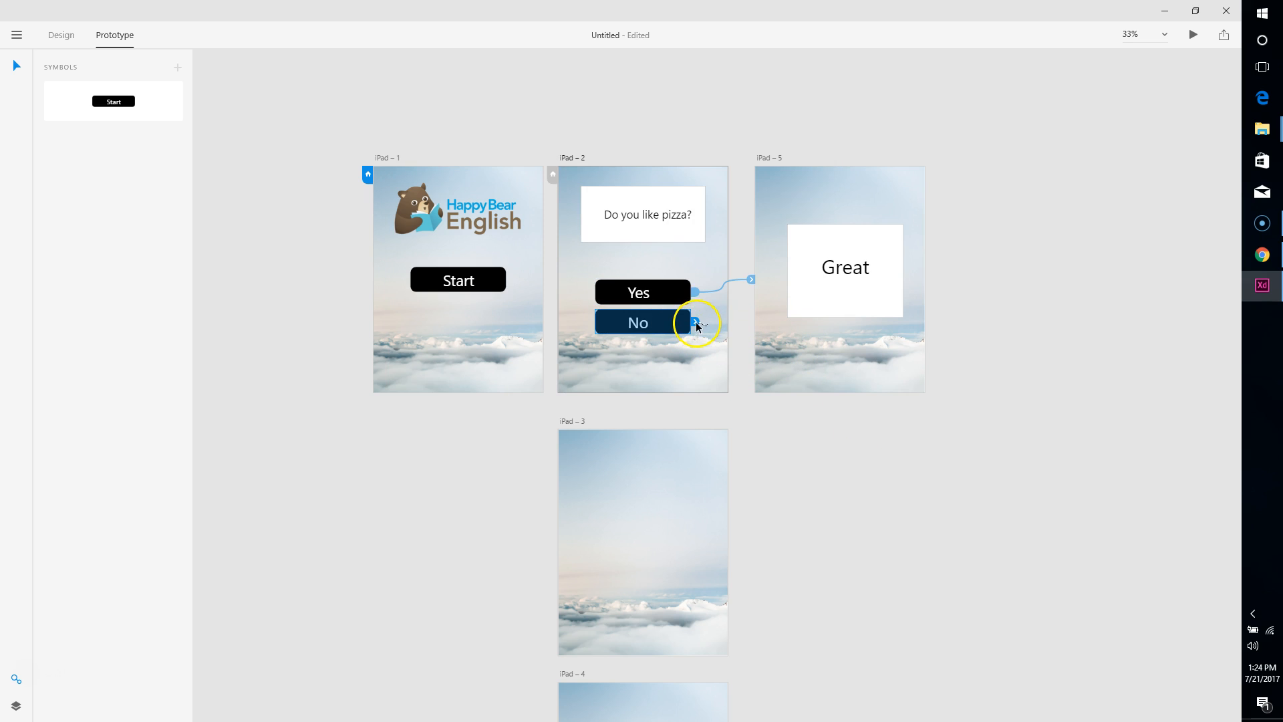
left_click_drag(700, 324, 784, 336)
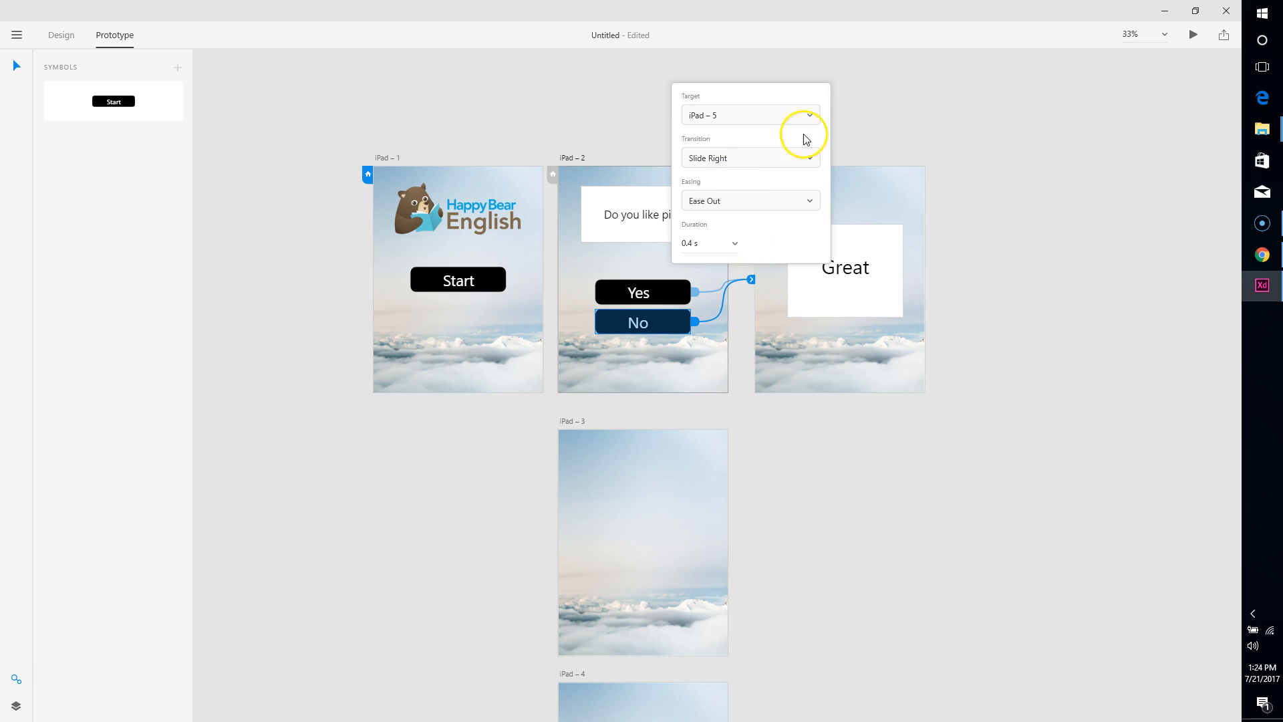
left_click(945, 135)
Preview the prototype from iPad – 1, test the Start and Yes buttons, and close the preview.
left_click(477, 201)
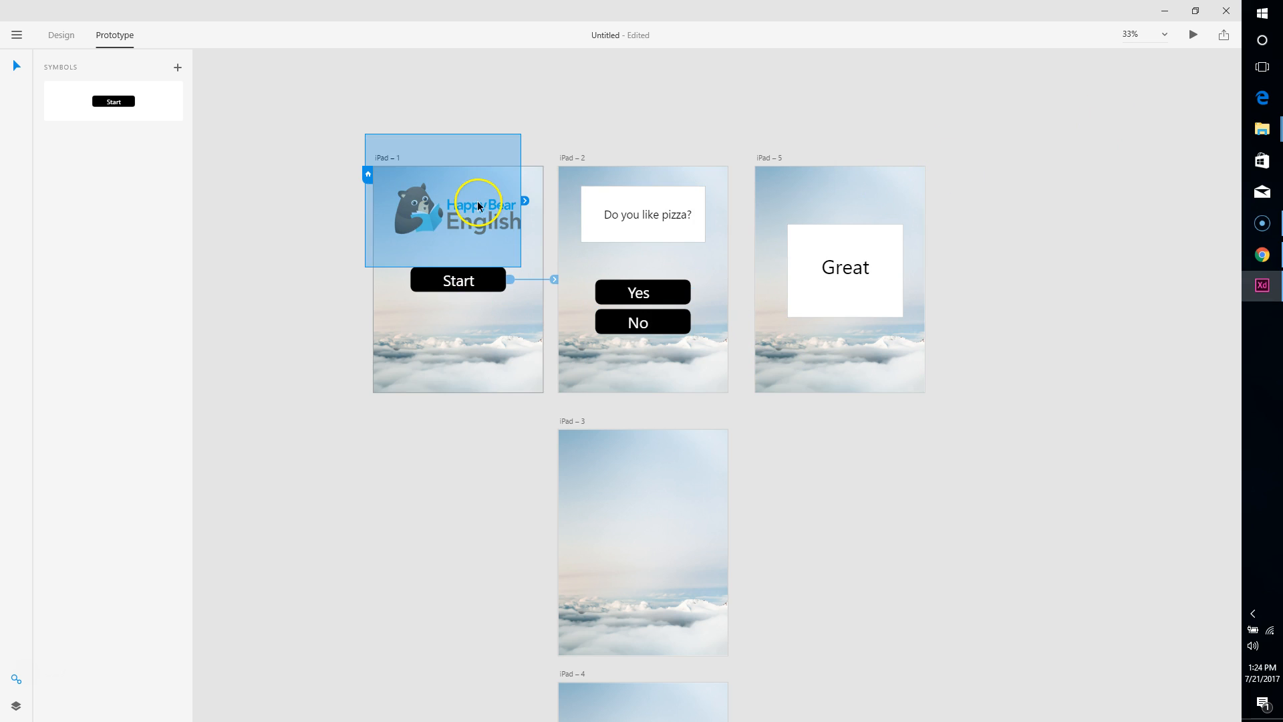
left_click(1194, 37)
left_click_drag(355, 14, 518, 9)
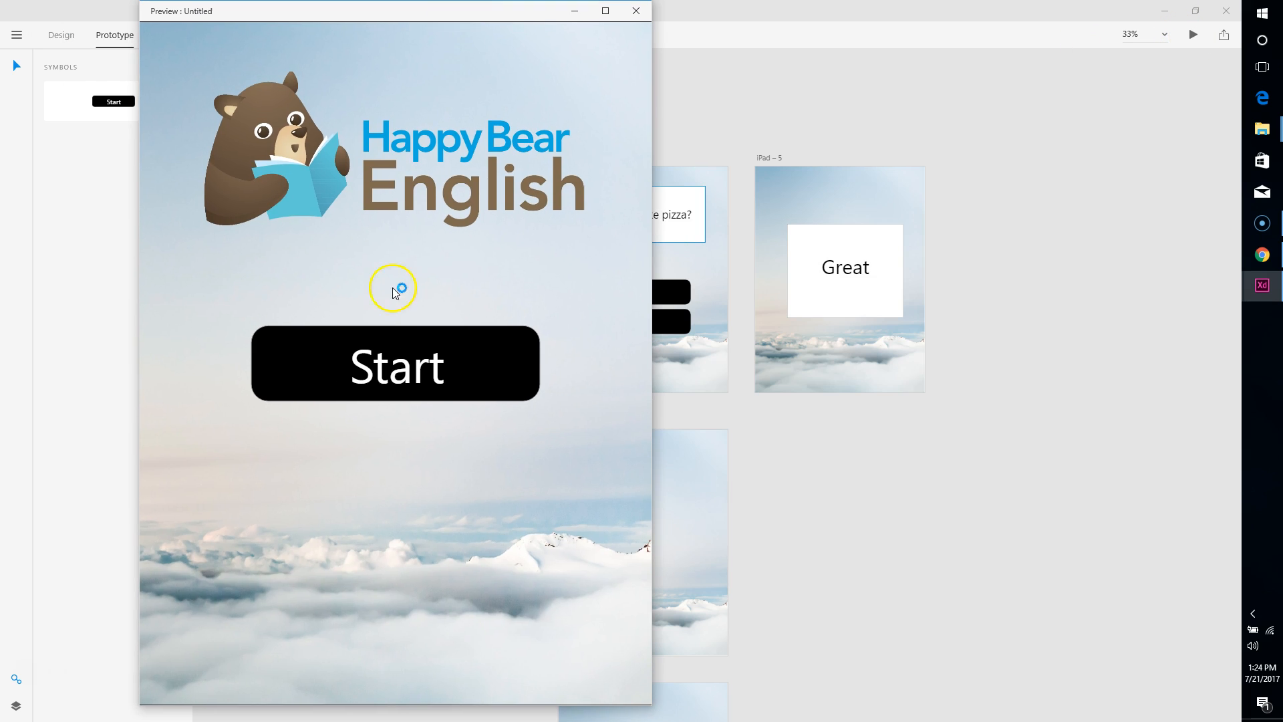
left_click(412, 368)
left_click(393, 401)
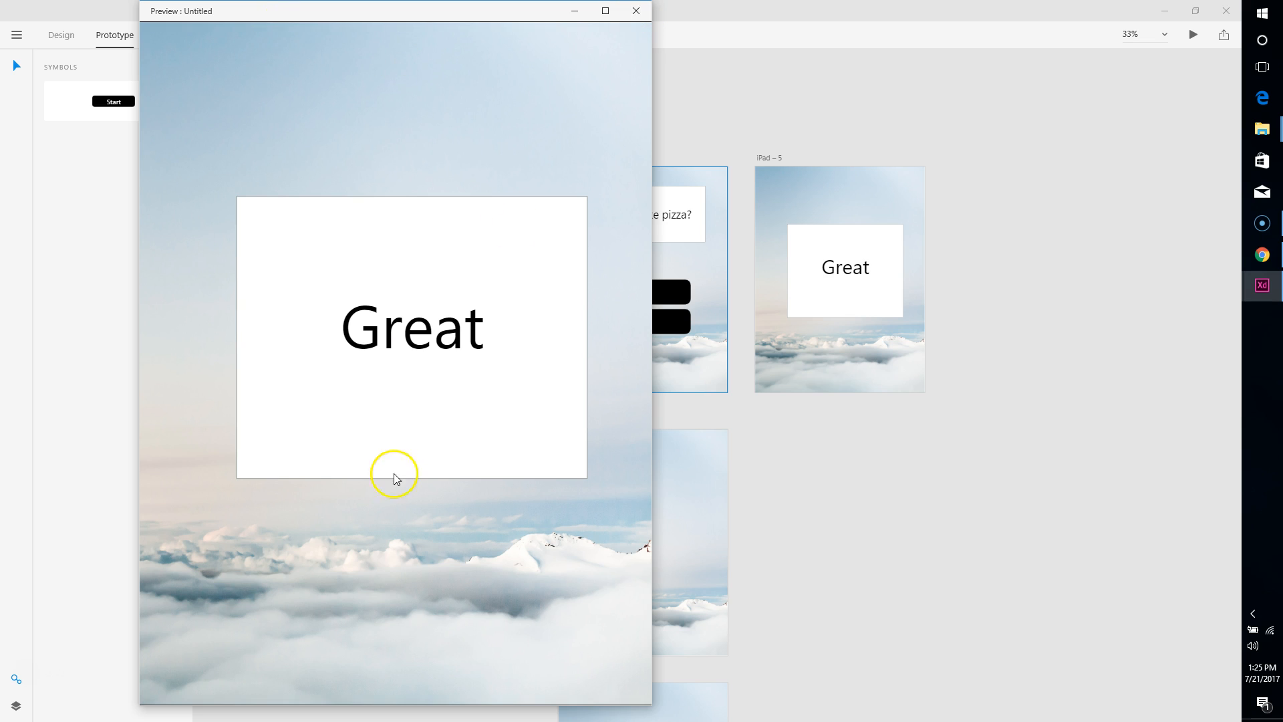
left_click(635, 12)
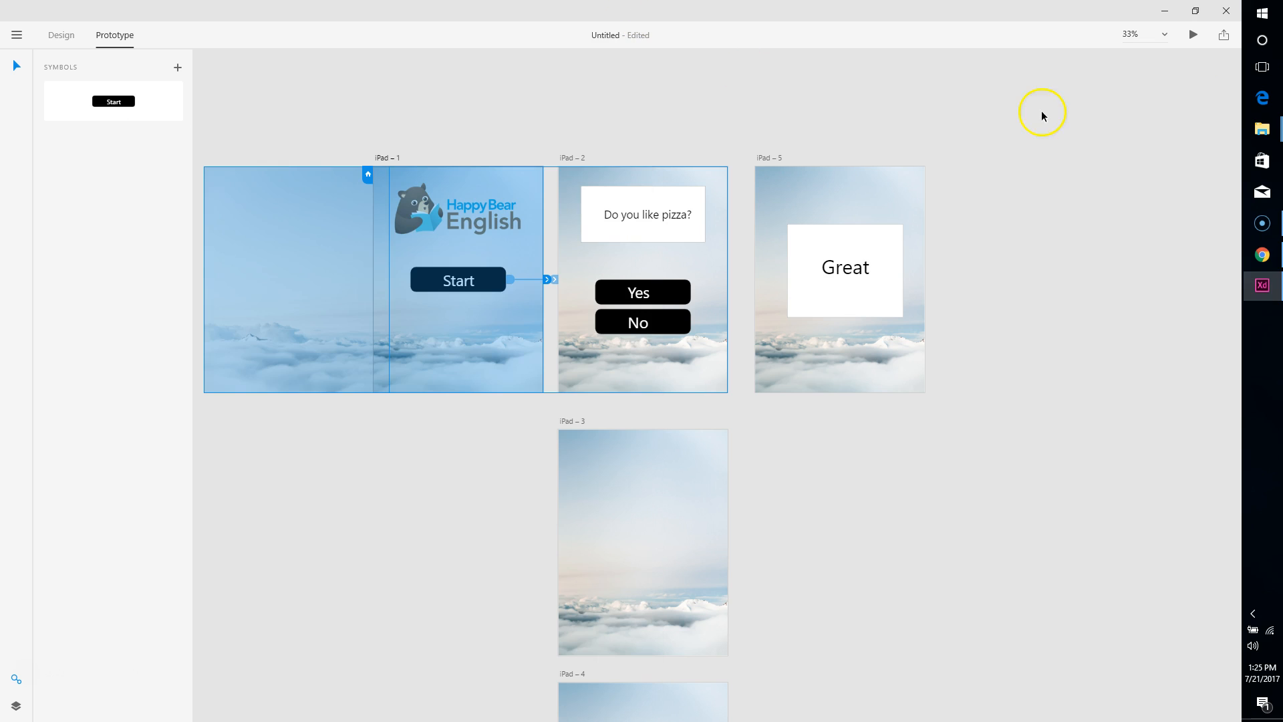
Preview the prototype again from the start screen, testing the path through the No button.
left_click(1193, 36)
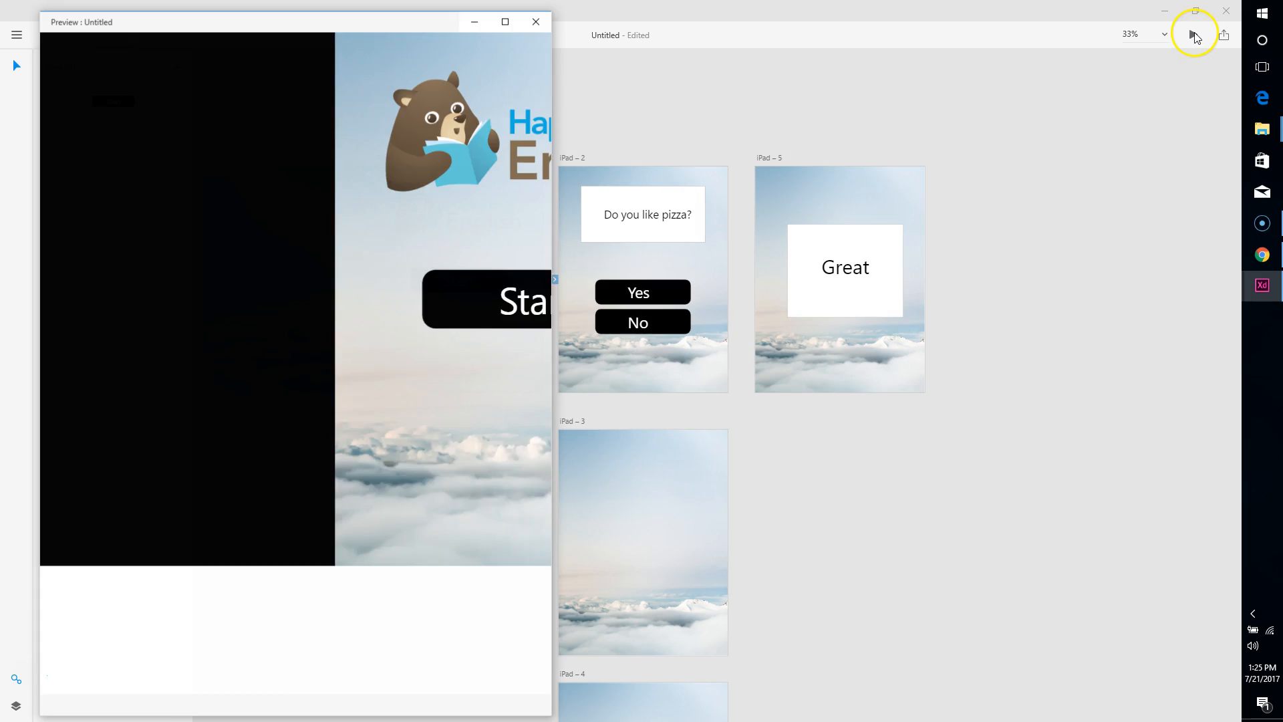
left_click(338, 372)
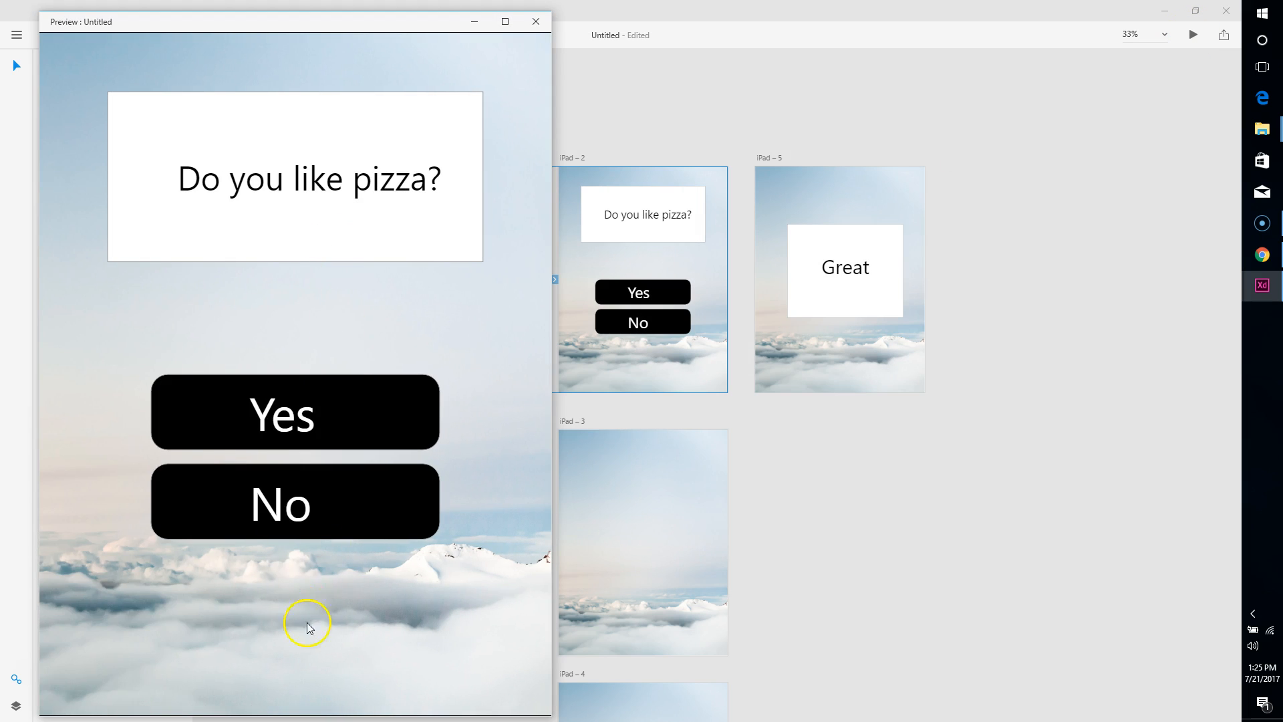
left_click(281, 509)
left_click(1009, 186)
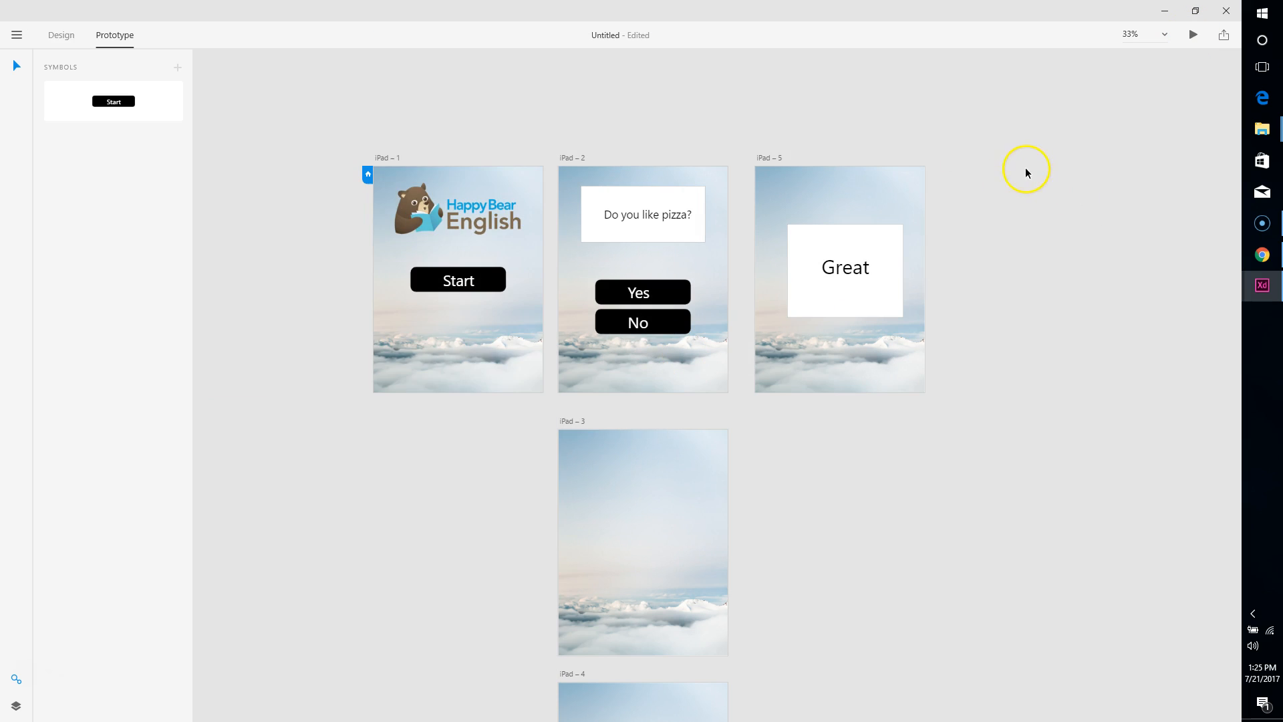
scroll(776, 368, "down", 2)
scroll(772, 380, "up", 2)
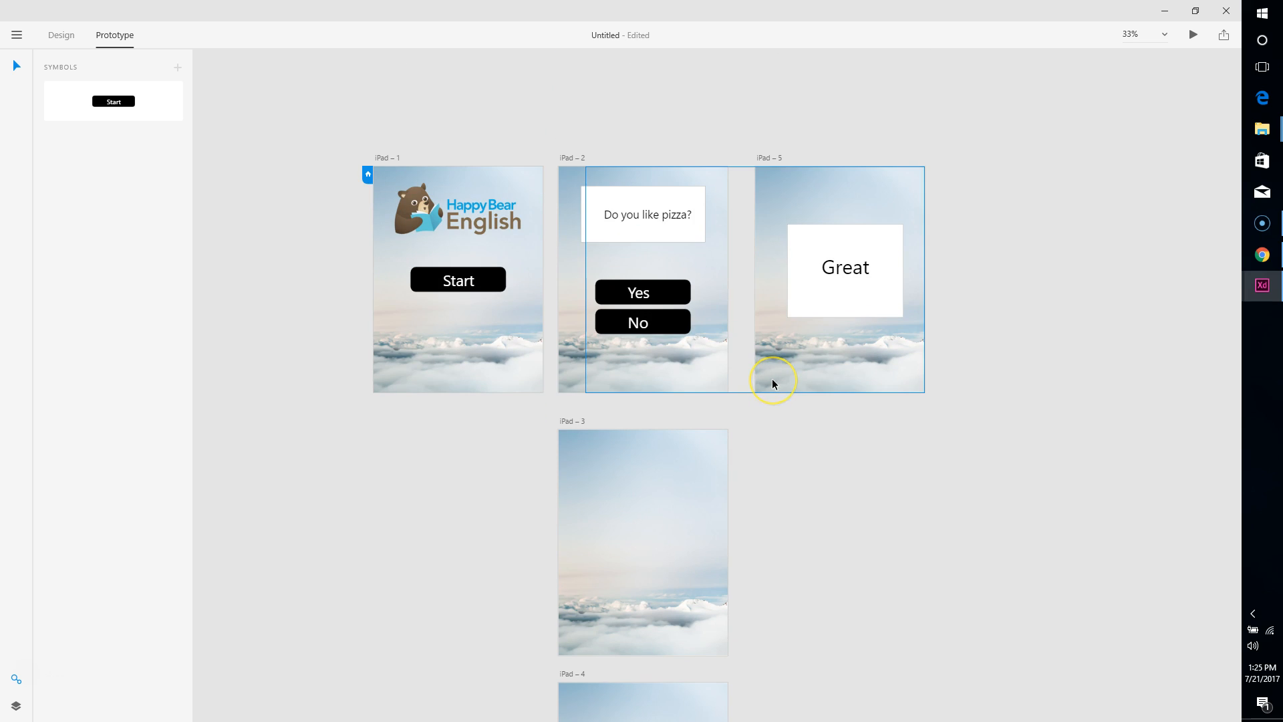
left_click(772, 379)
Open the online sharing options for the prototype.
left_click(1262, 254)
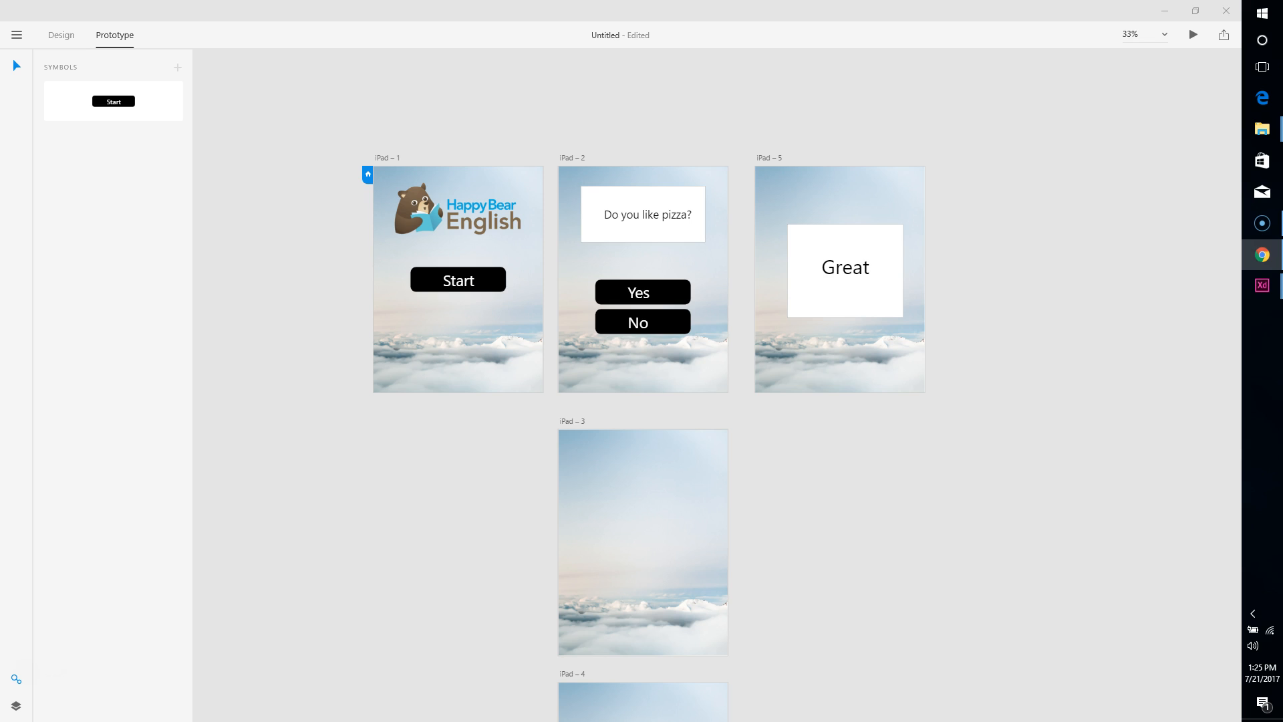
left_click(1224, 37)
left_click(1226, 39)
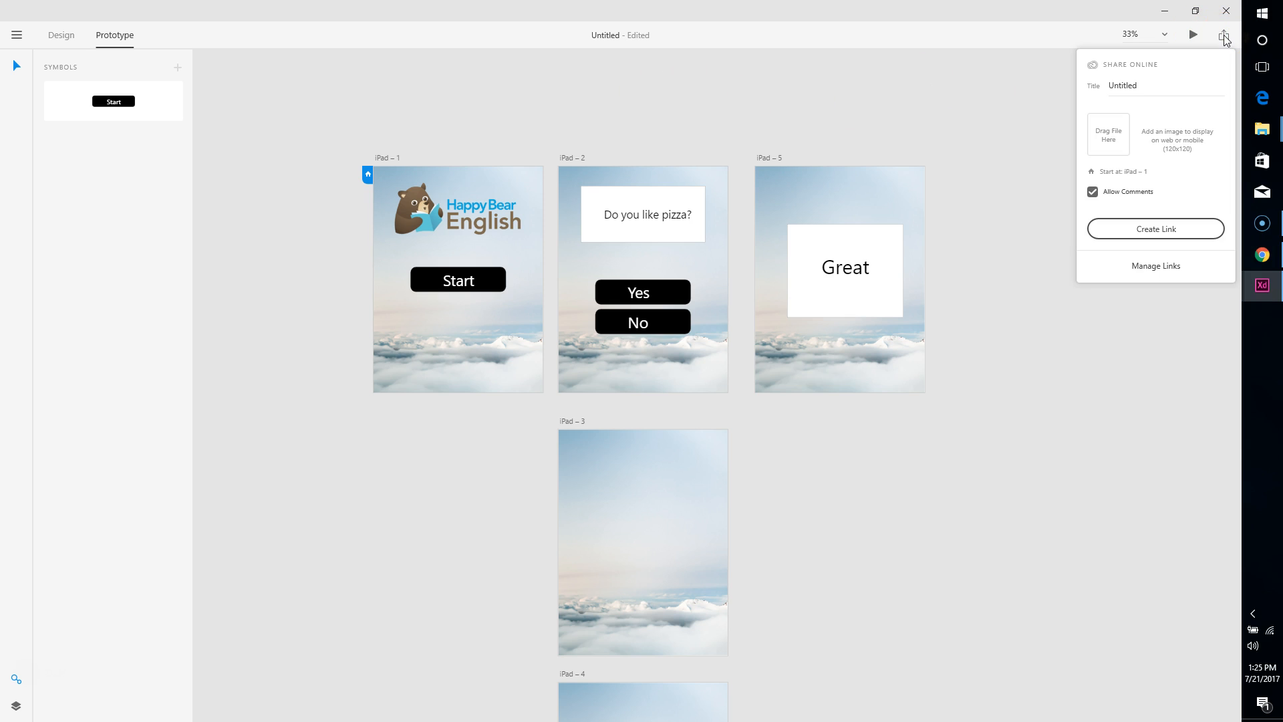
Switch to the E-learning page in Chrome and start the embedded Happy Bear English prototype.
left_click(1160, 235)
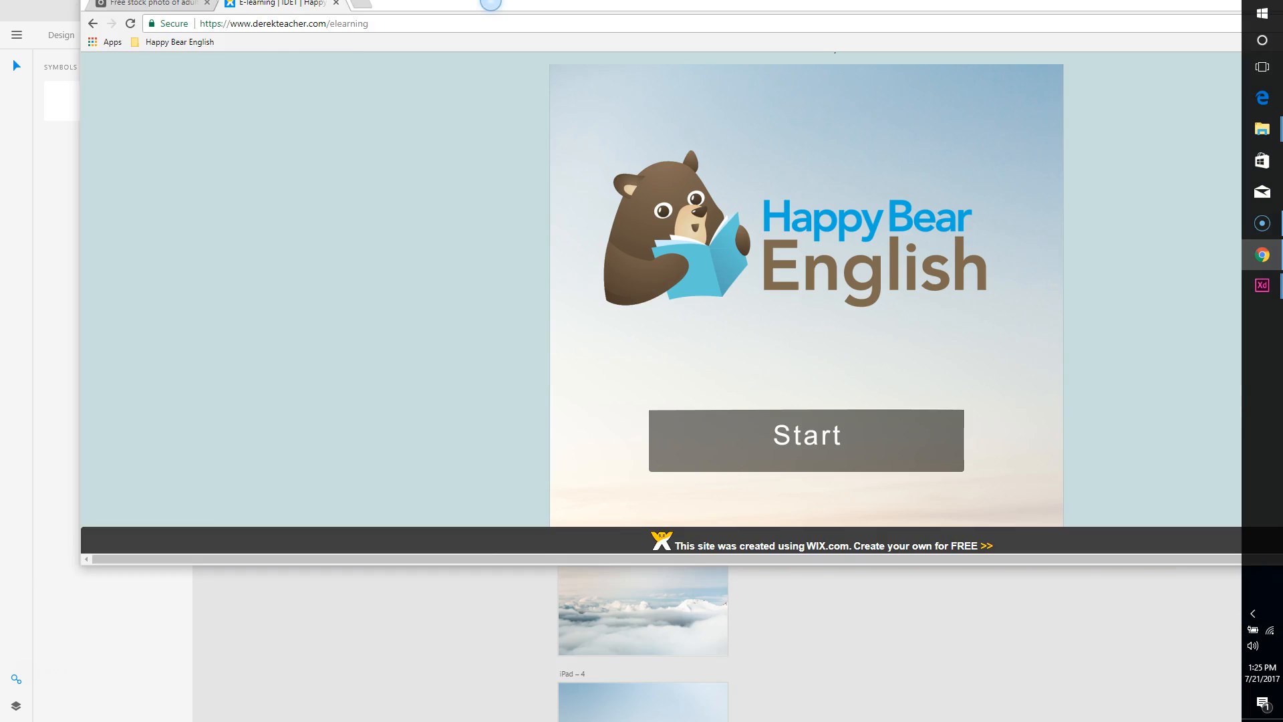
scroll(449, 306, "up", 3)
scroll(447, 304, "down", 4)
scroll(594, 394, "down", 3)
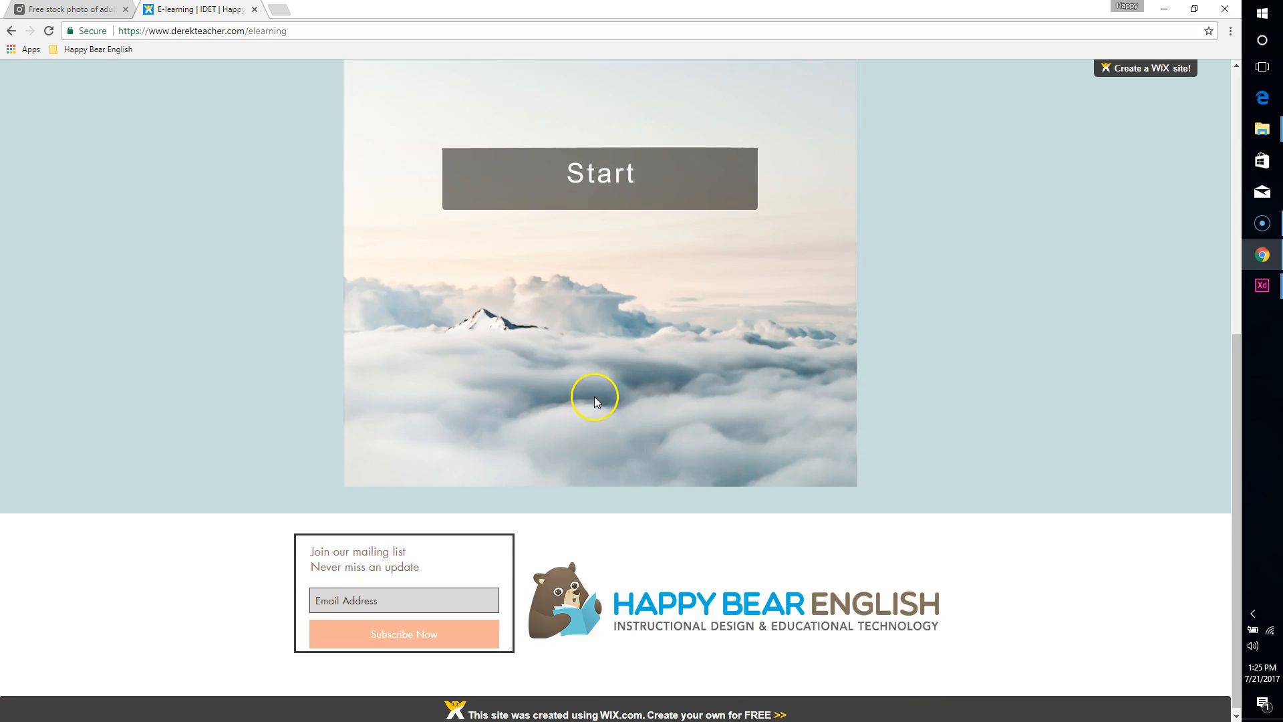
scroll(592, 409, "up", 3)
left_click(596, 447)
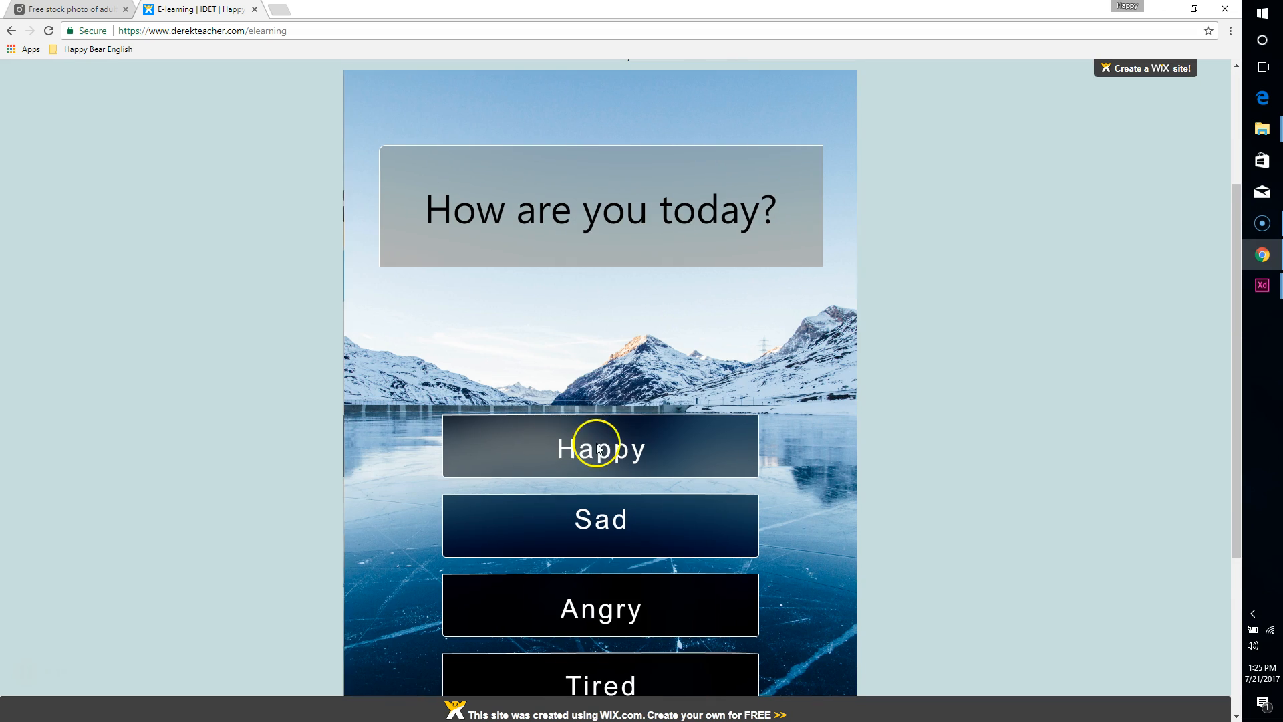
Test the embedded prototype by answering Happy to "How are you today?" and continuing to the closing message.
scroll(578, 361, "down", 1)
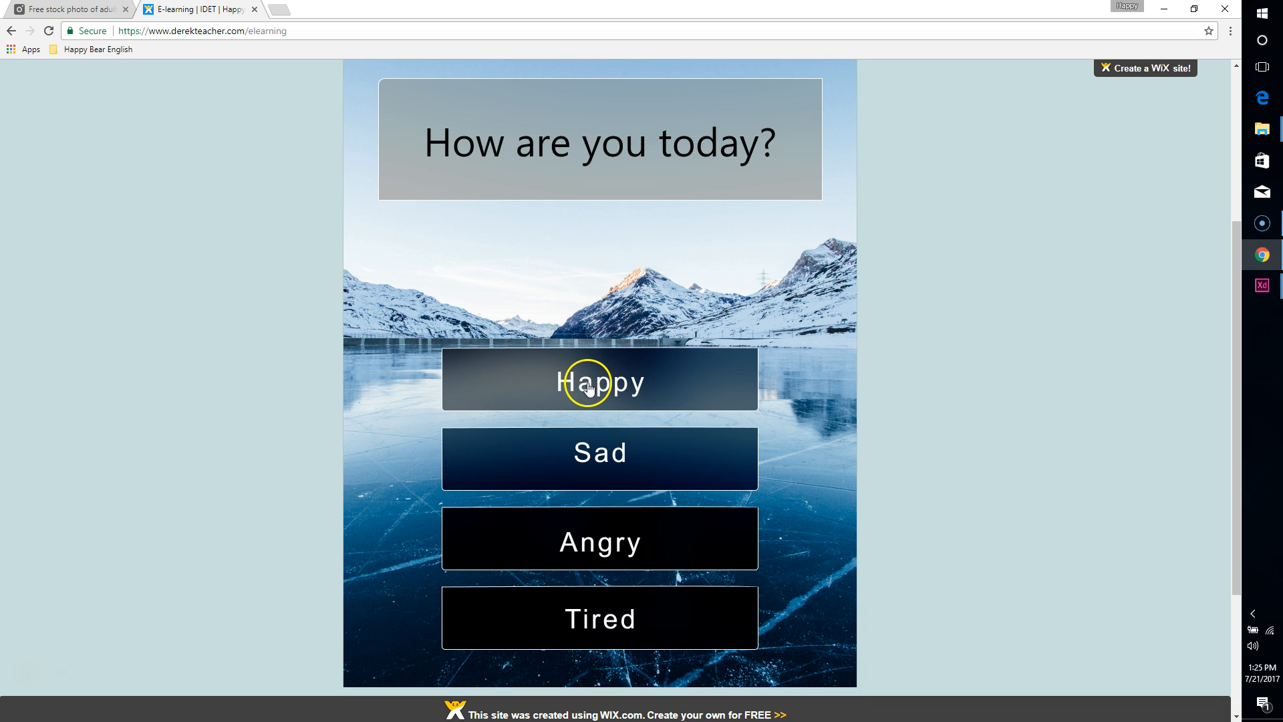
left_click(588, 389)
scroll(788, 405, "up", 2)
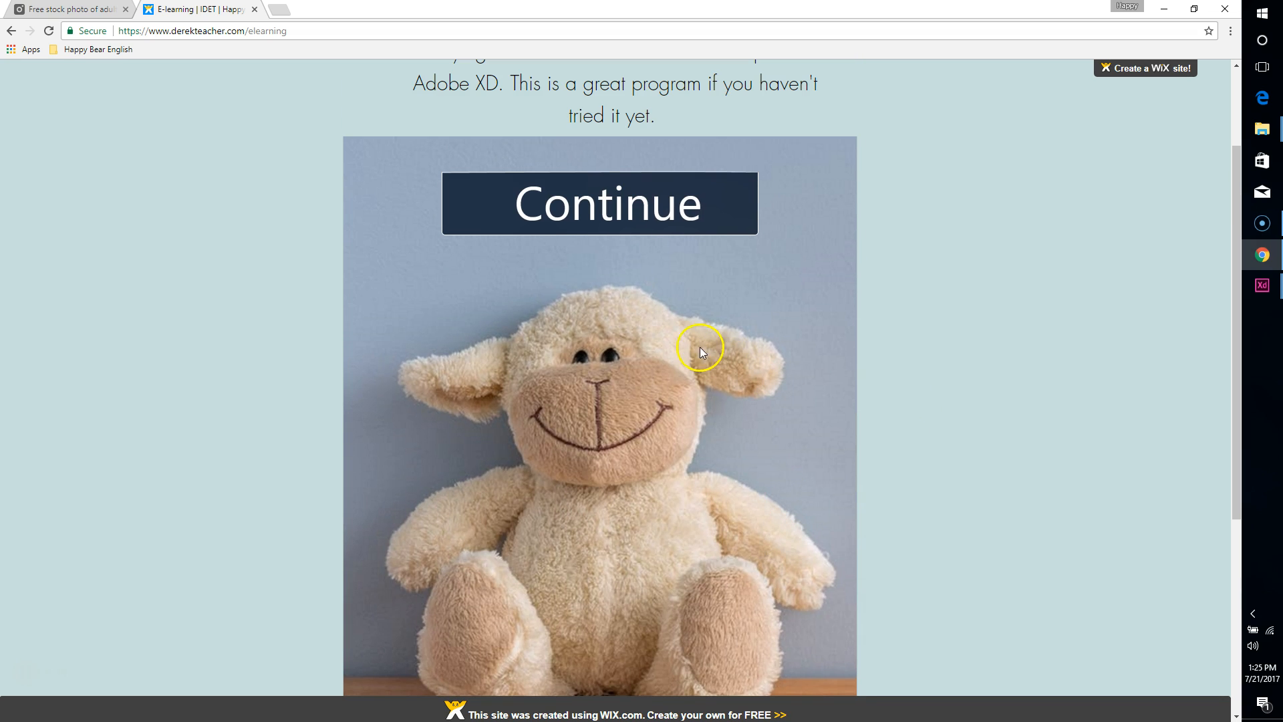
left_click(600, 209)
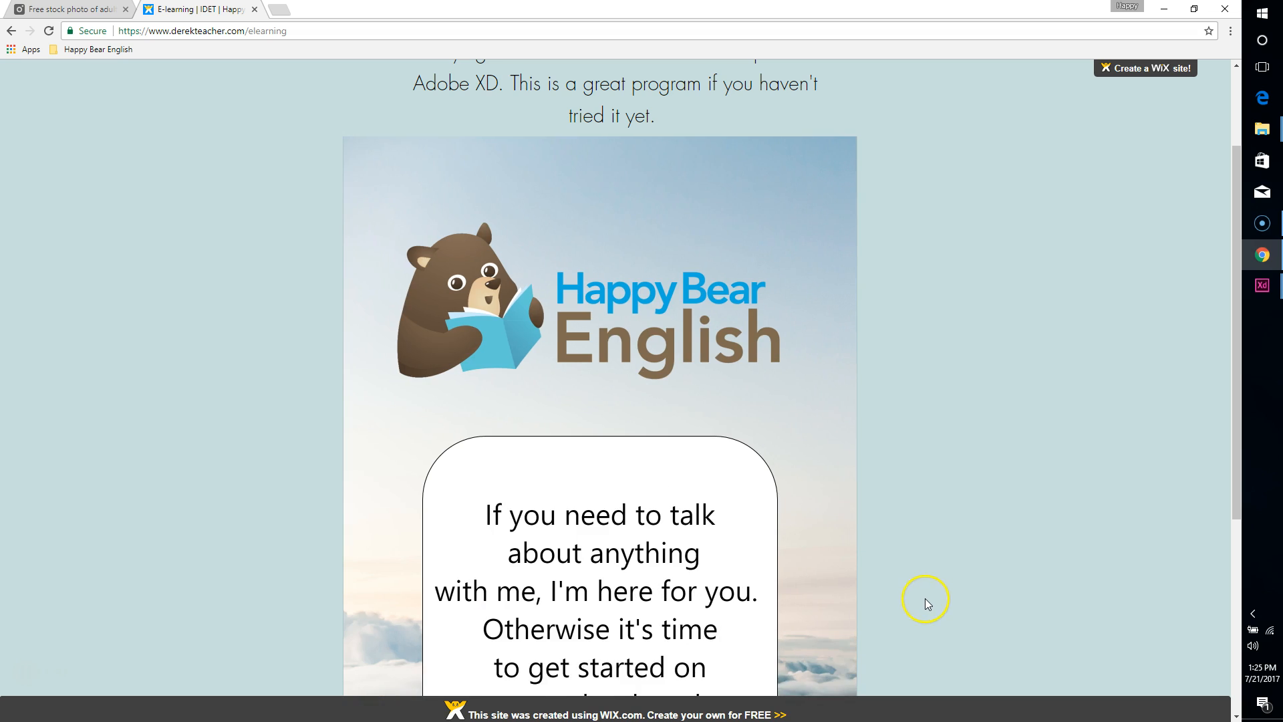
scroll(949, 580, "down", 2)
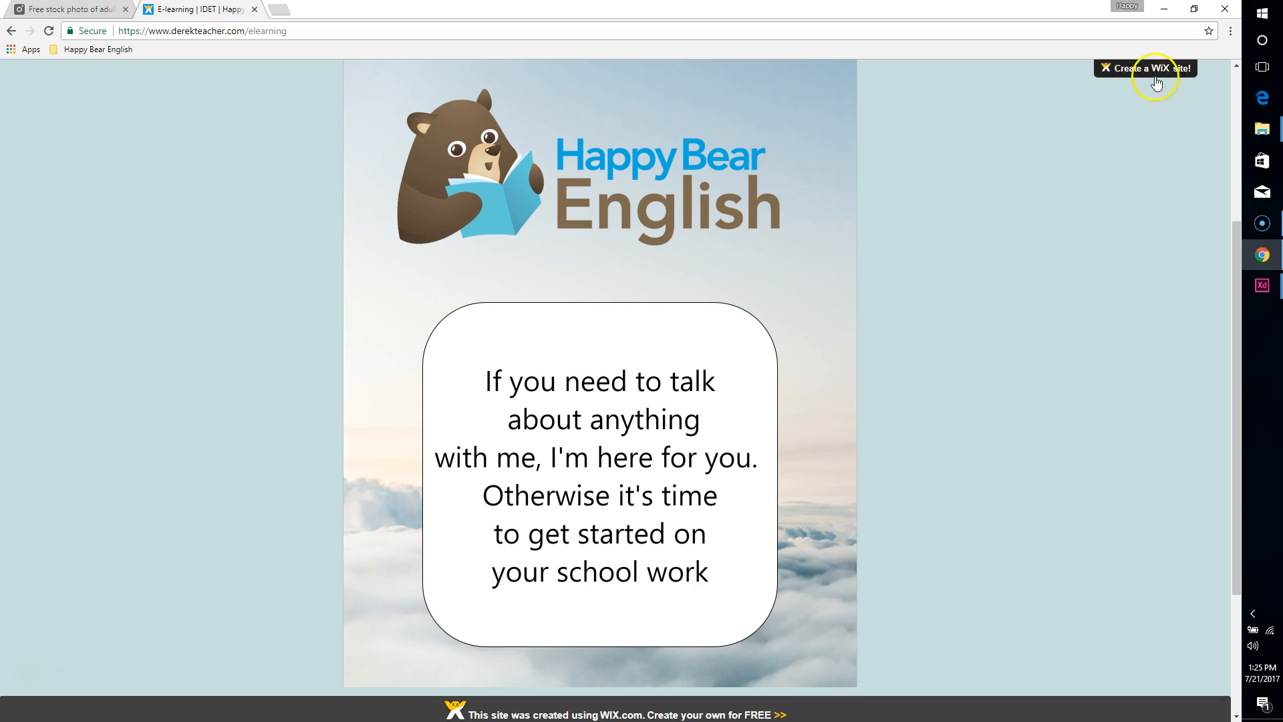
Move the browser window out of the way and return to the iPad artboards in Adobe XD.
left_click_drag(931, 9, 922, 246)
left_click(769, 91)
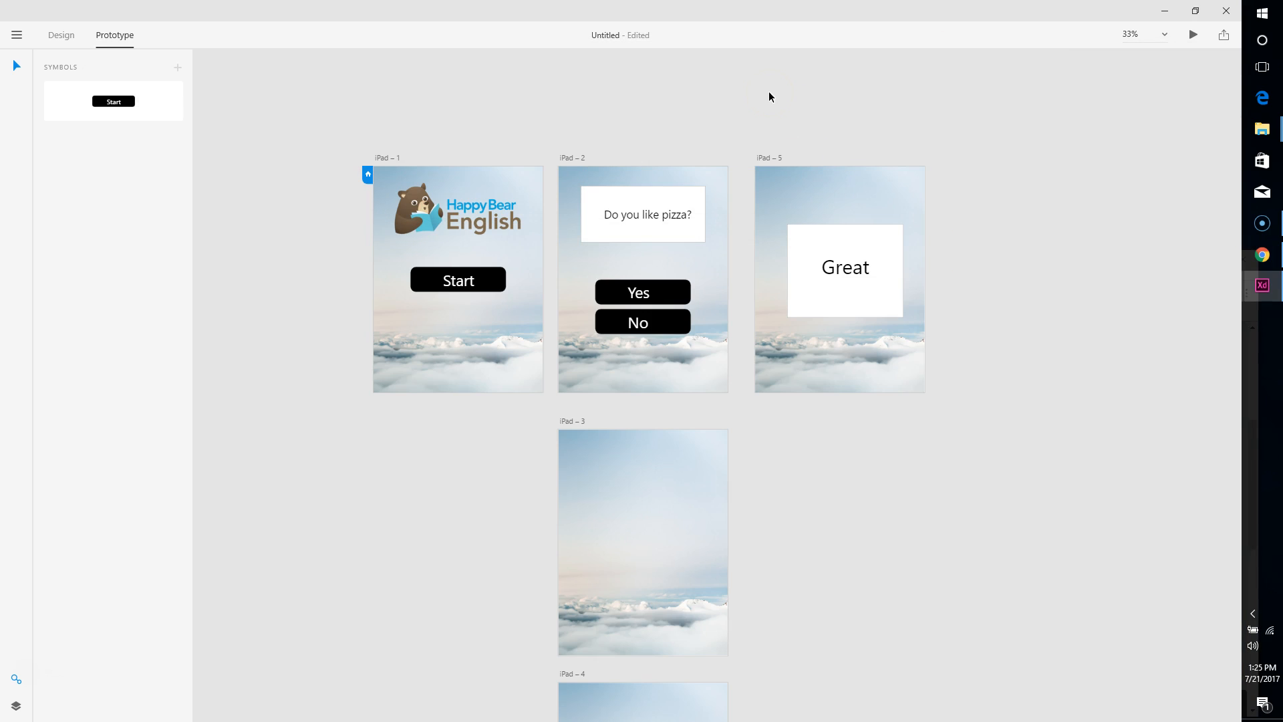
left_click_drag(544, 167, 417, 434)
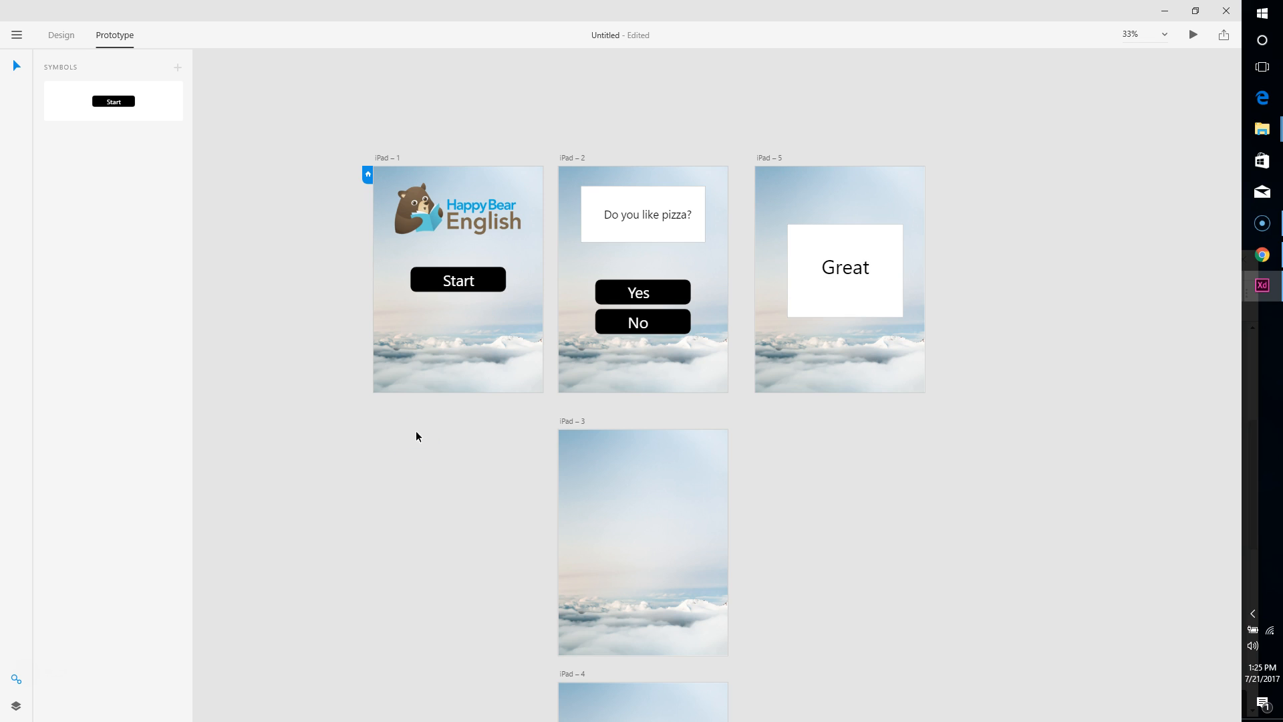